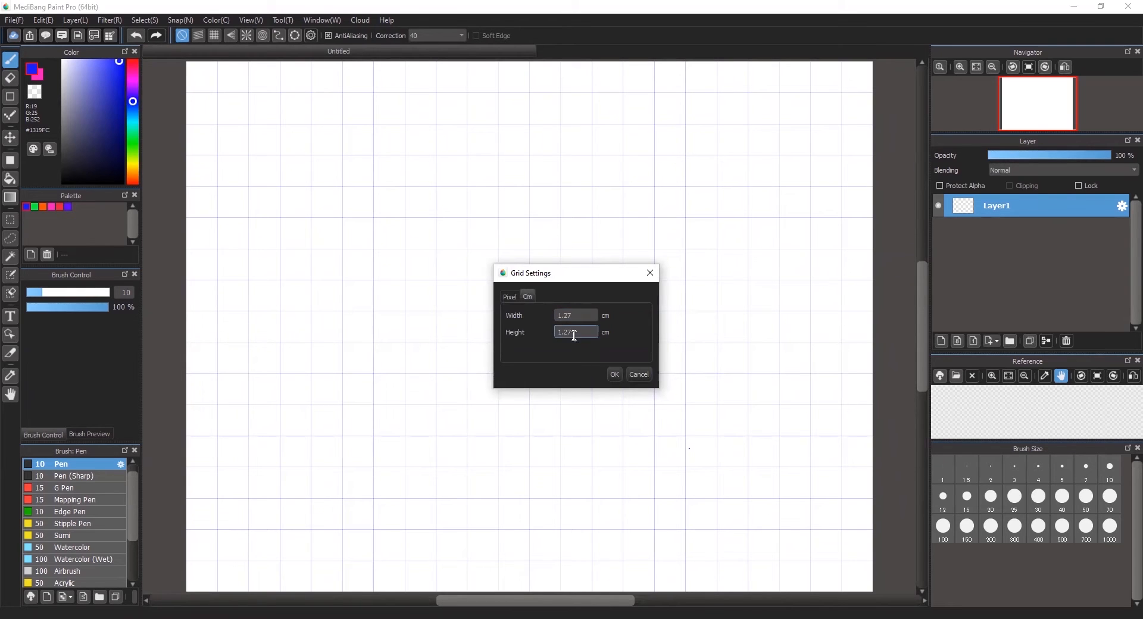
# - Confirm the 1.27 cm grid width and height, then choose the Rectangle tool
pyautogui.click(614, 375)
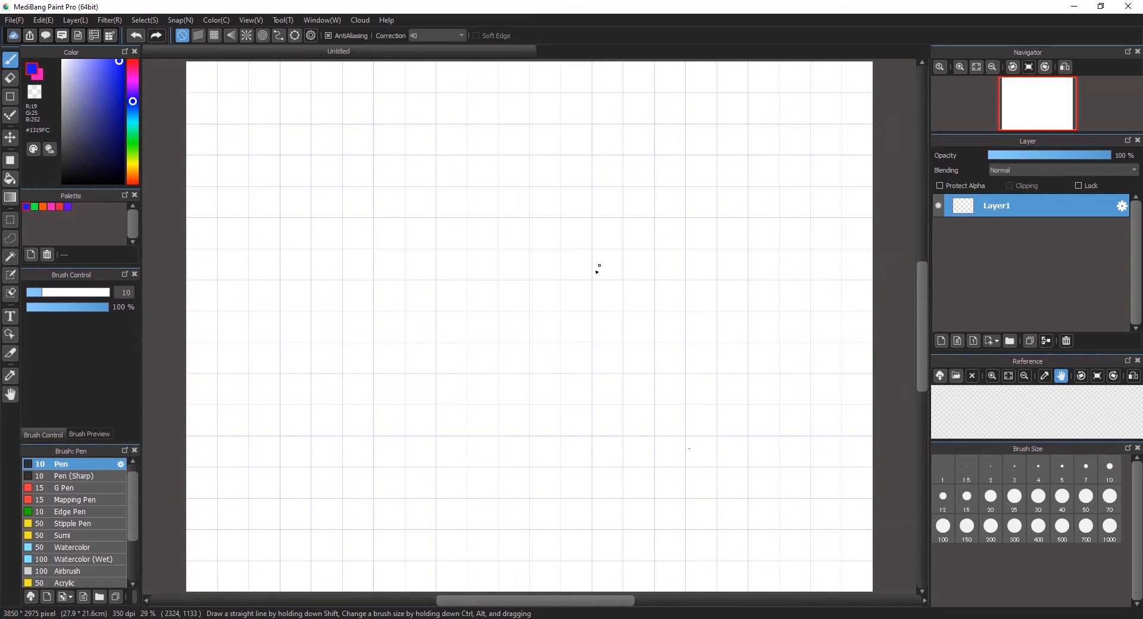
pyautogui.click(12, 159)
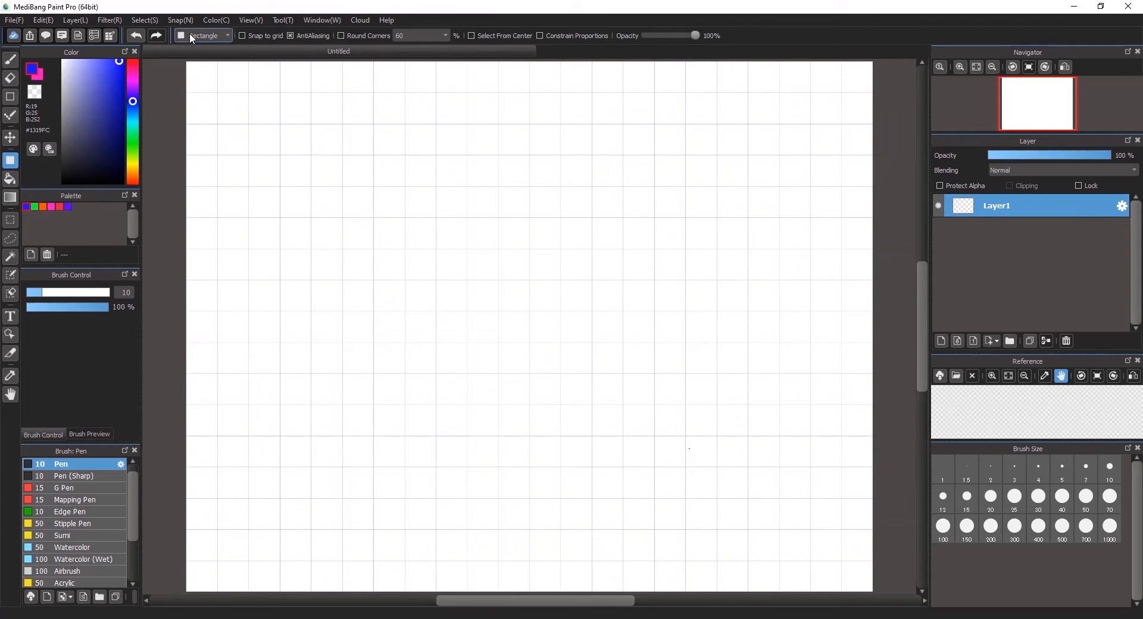
# - Draw a pink T shape from a tall bar and a horizontal crossbar
pyautogui.click(51, 207)
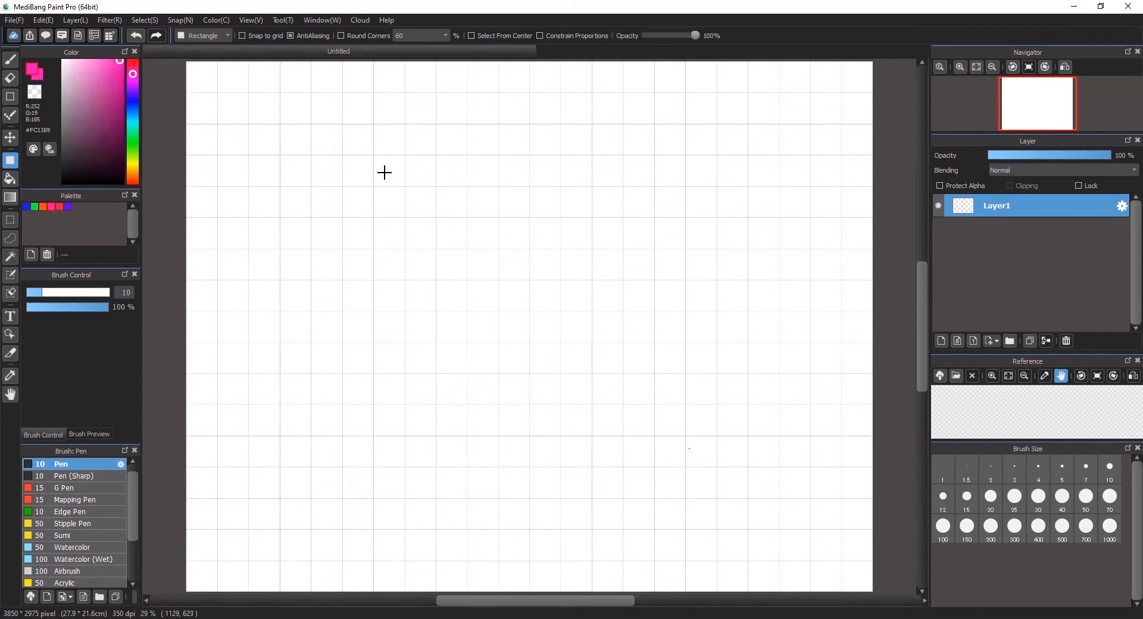
pyautogui.moveTo(388, 173); pyautogui.dragTo(401, 240)
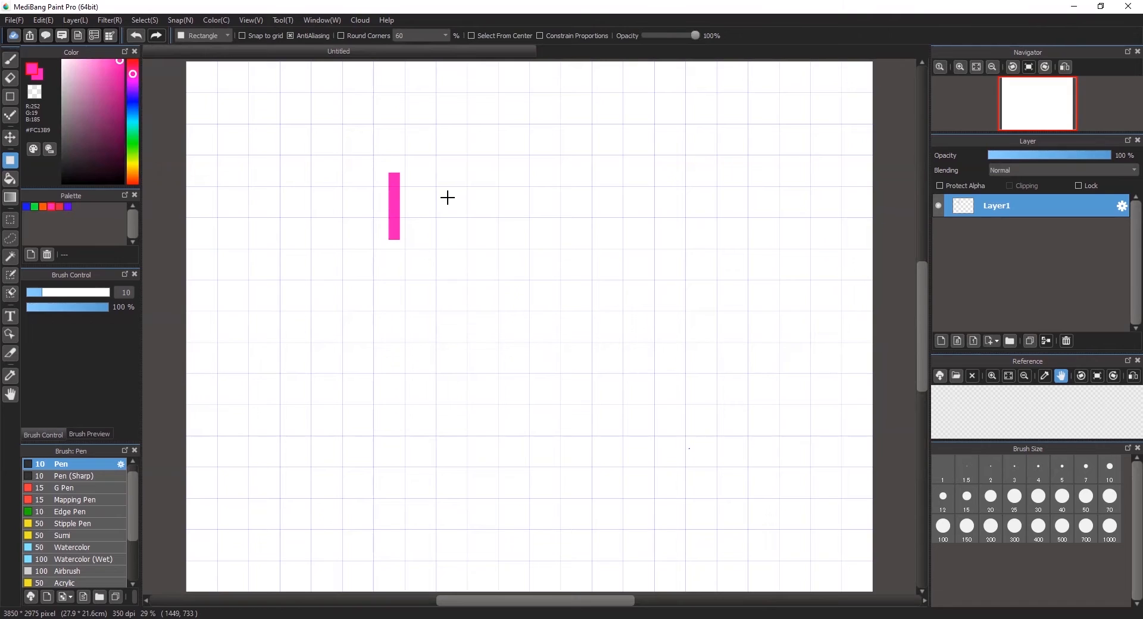
pyautogui.moveTo(397, 202); pyautogui.dragTo(468, 212)
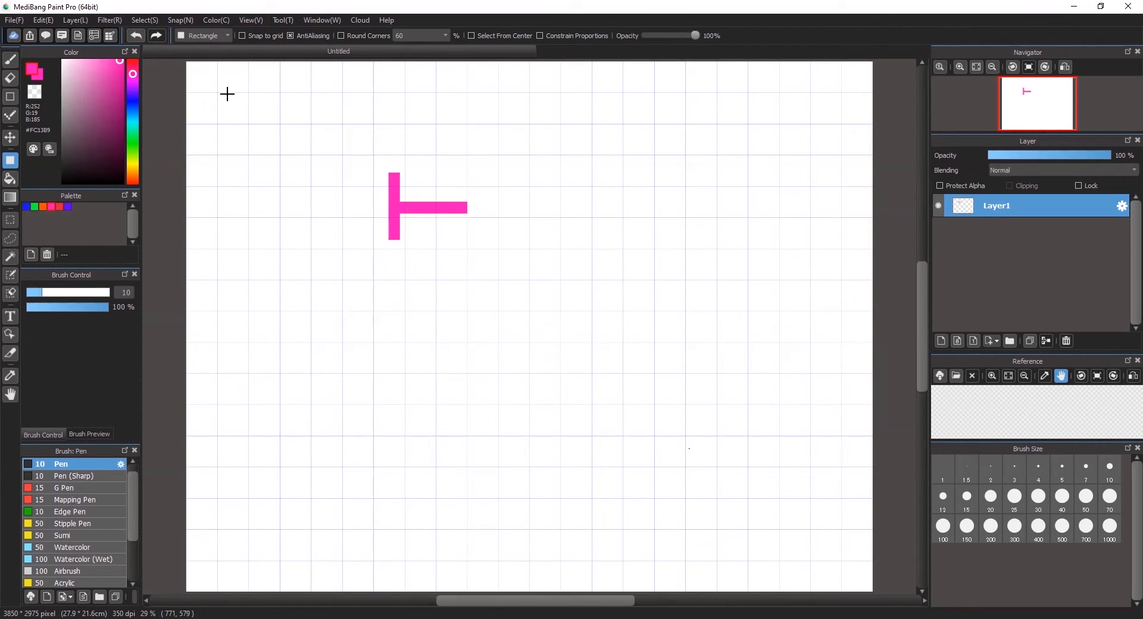
# - With Snap to grid on, draw a large pink rectangle below the T and lower layer opacity to 45%
pyautogui.click(241, 36)
pyautogui.moveTo(378, 258); pyautogui.dragTo(576, 366)
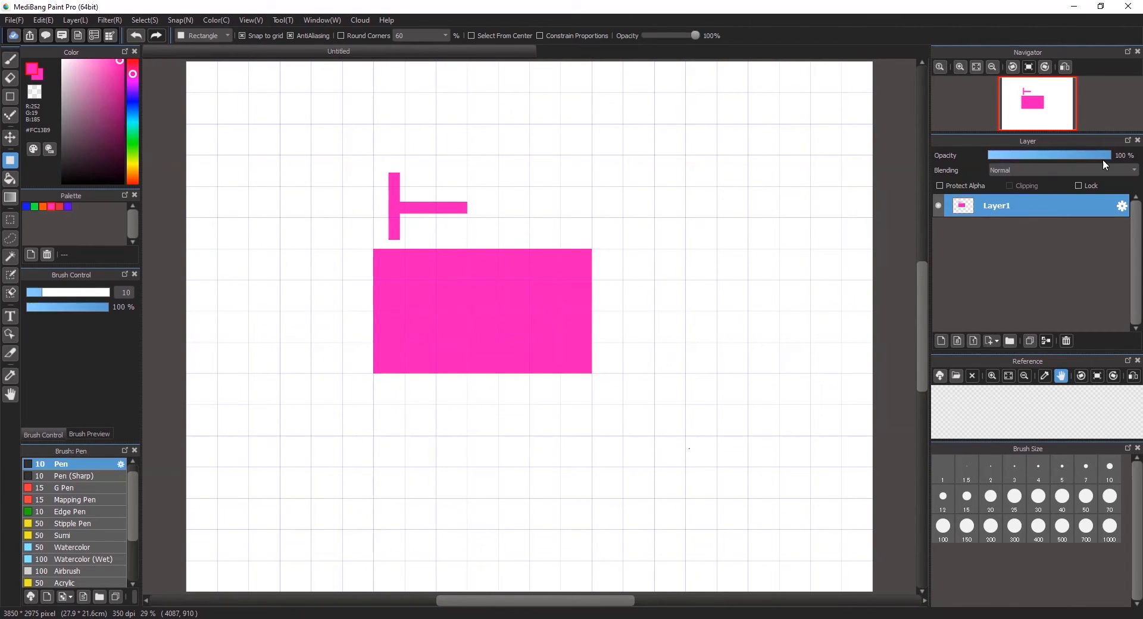
pyautogui.moveTo(1094, 160); pyautogui.dragTo(1035, 159)
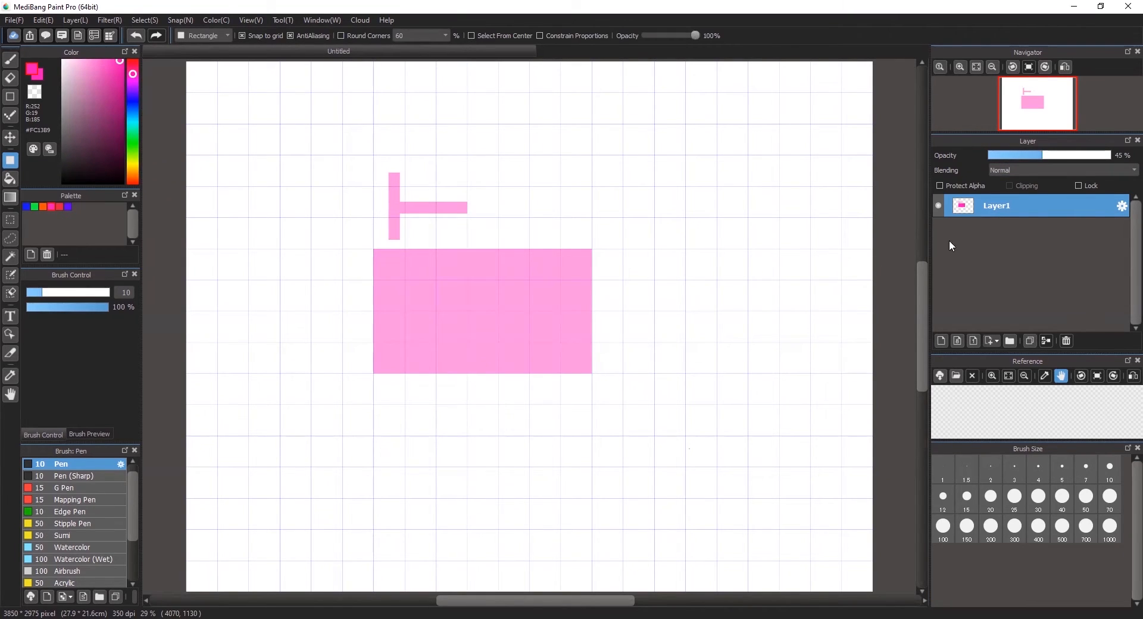
# - Set Layer1 opacity to 51% and switch to the Select tool
pyautogui.click(1049, 156)
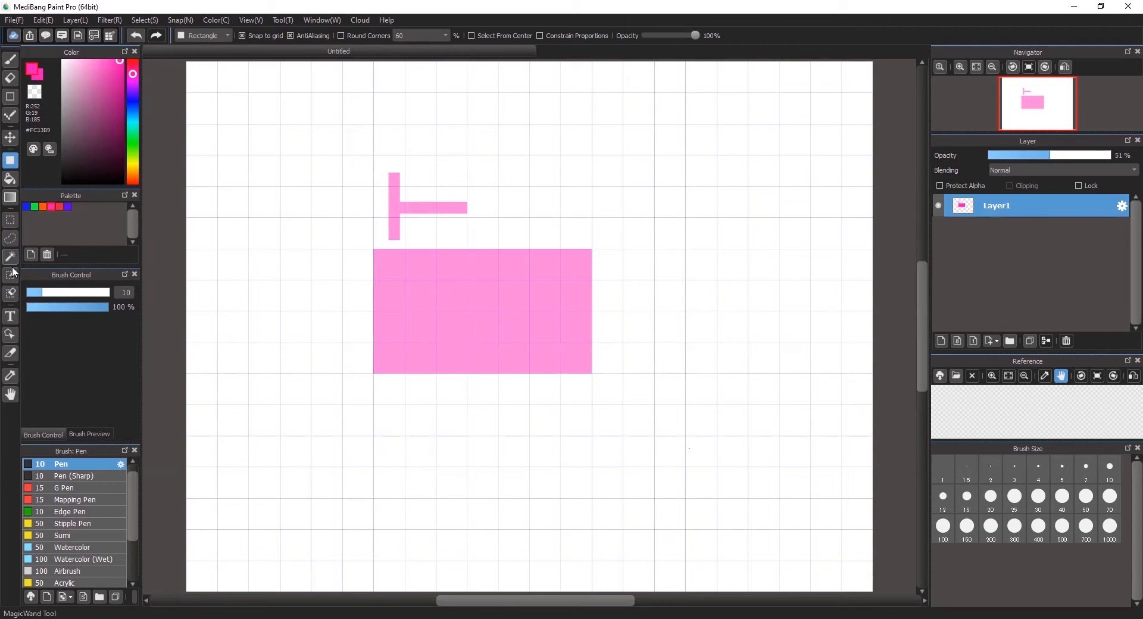
pyautogui.click(9, 222)
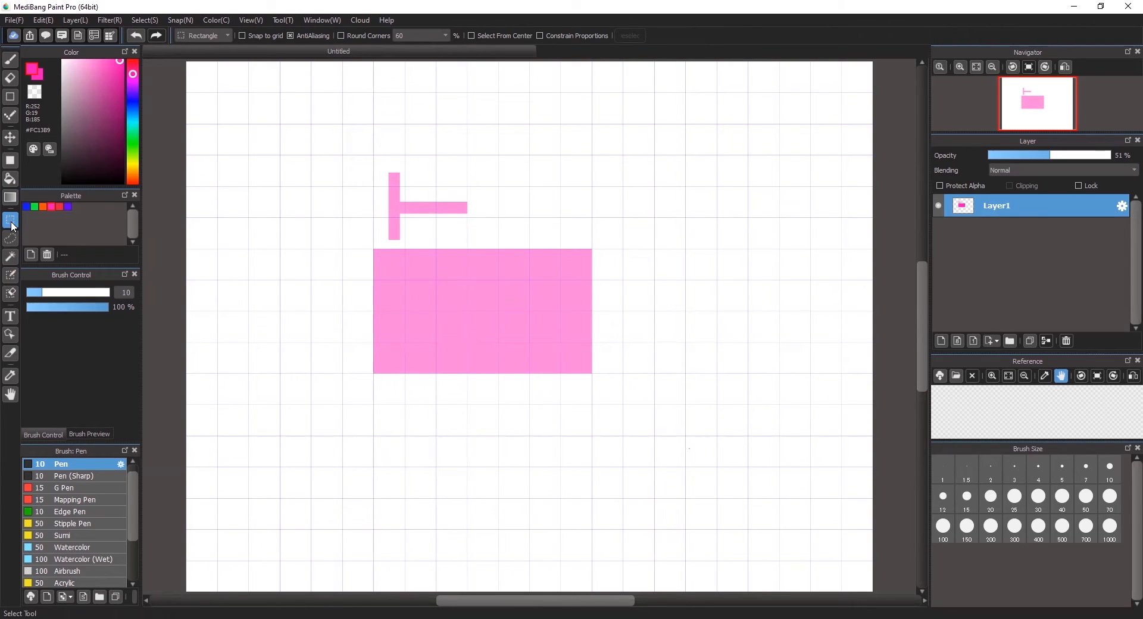
# - Select a rectangle around the pink T, restoring it with Ctrl+Z after an accidental deselect
pyautogui.click(200, 37)
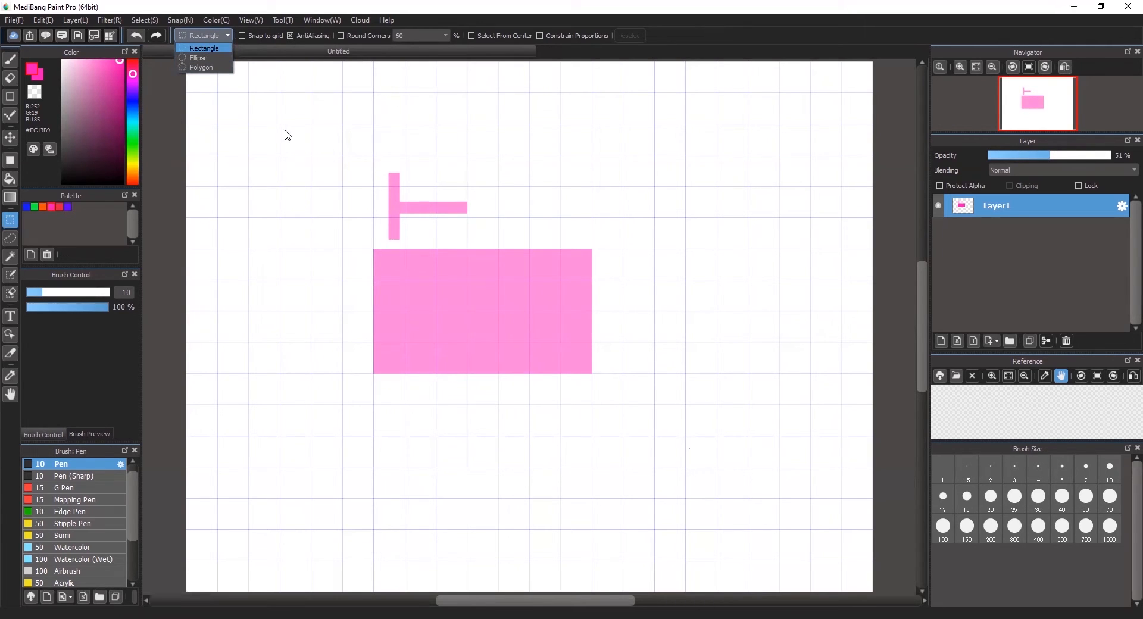
pyautogui.click(355, 157)
pyautogui.moveTo(354, 157); pyautogui.dragTo(487, 242)
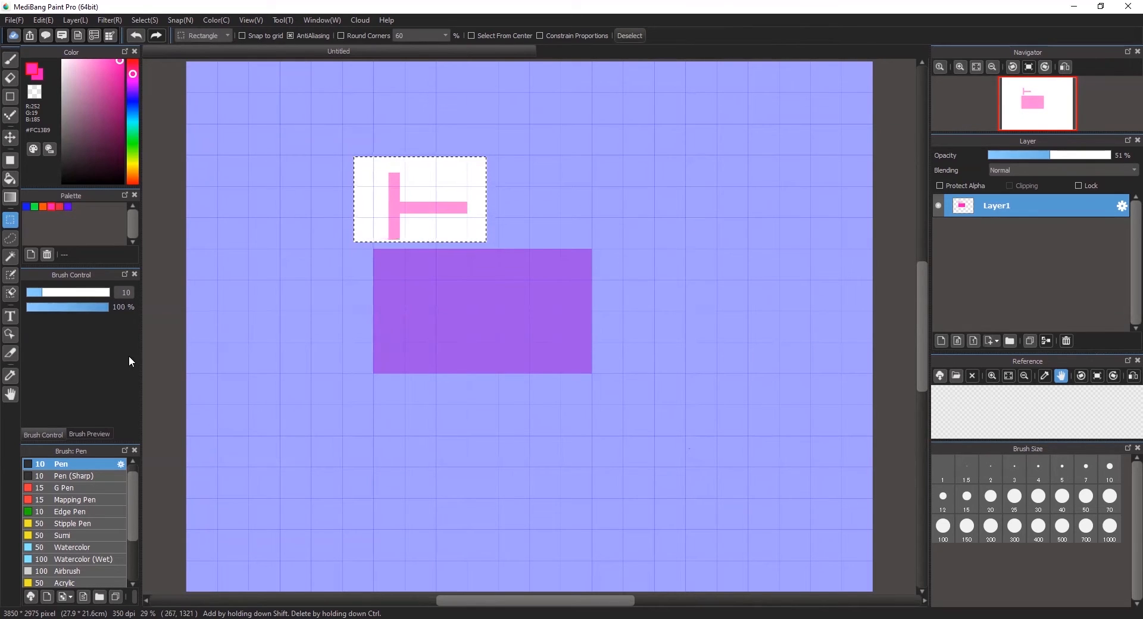
pyautogui.click(190, 386)
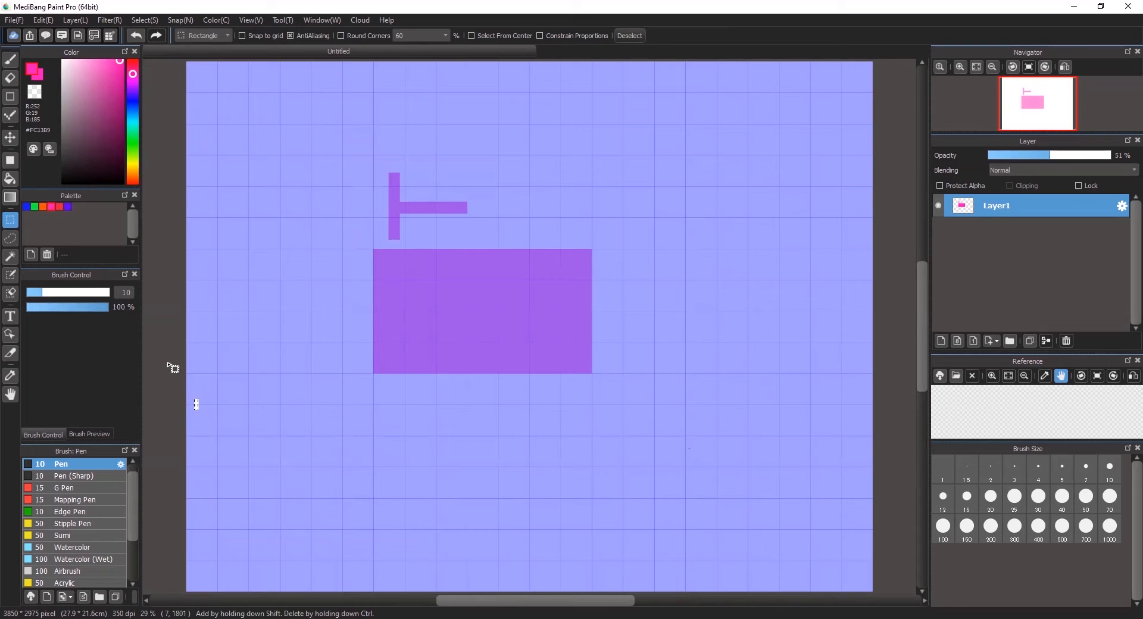
pyautogui.hotkey('ctrl', 'z')
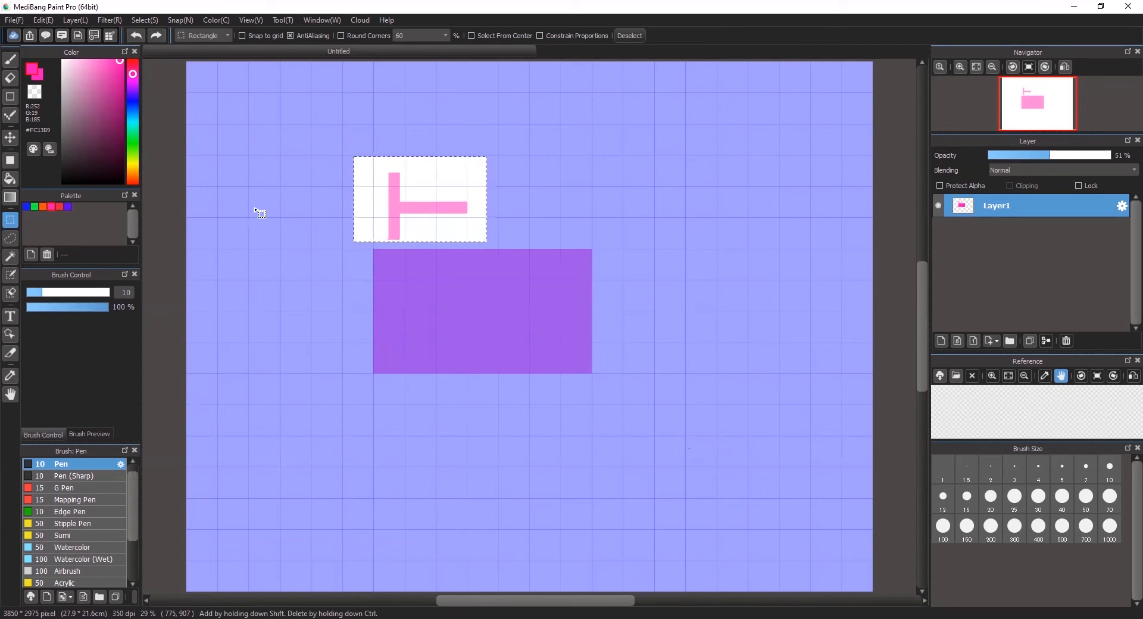
pyautogui.click(10, 59)
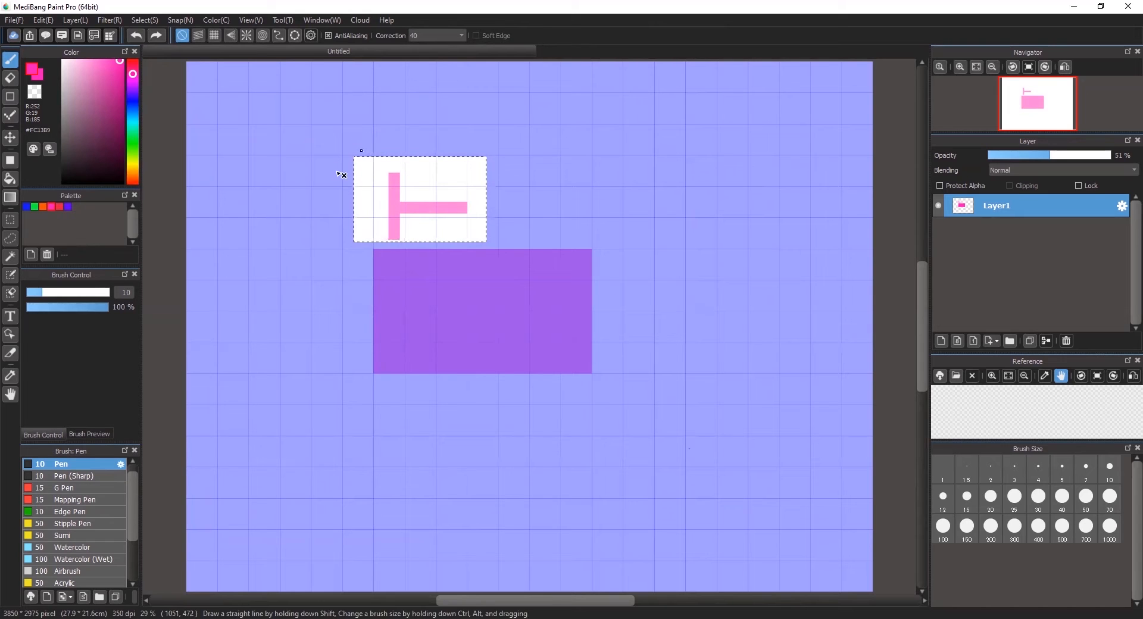
# - Paint inside the selection around the T with a size-46 green pen
pyautogui.click(87, 293)
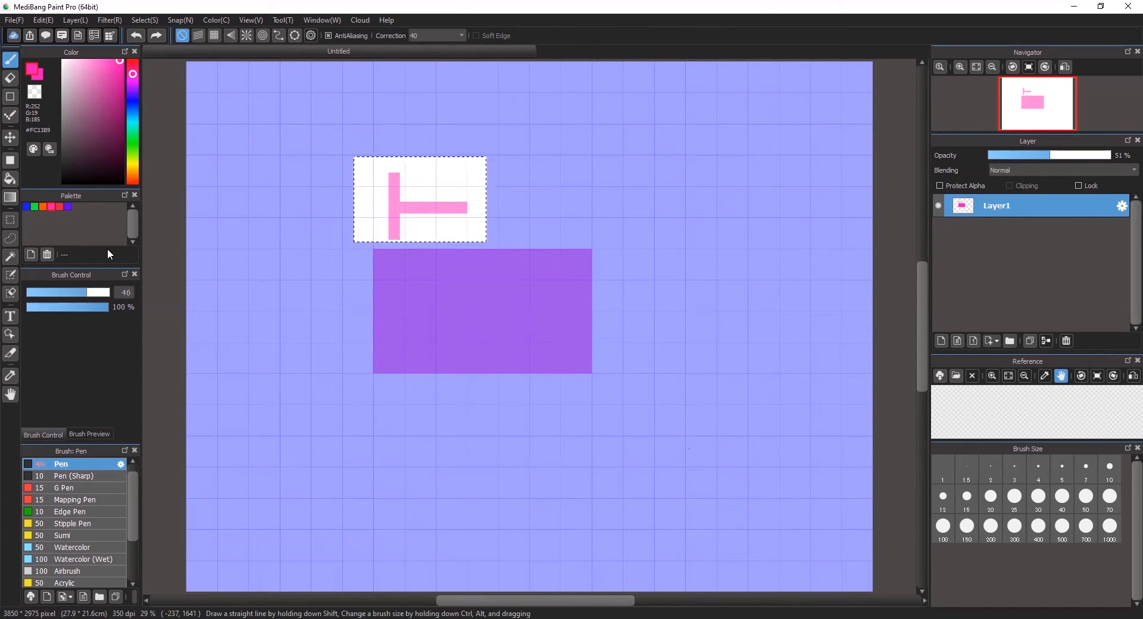
pyautogui.click(34, 207)
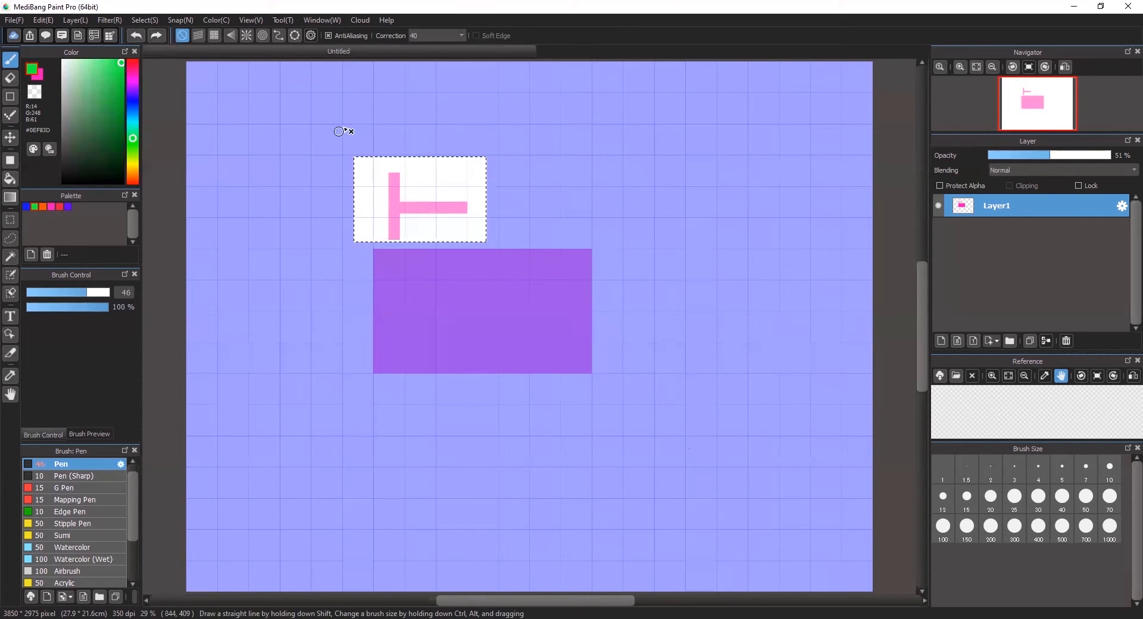
pyautogui.moveTo(342, 193); pyautogui.dragTo(400, 135)
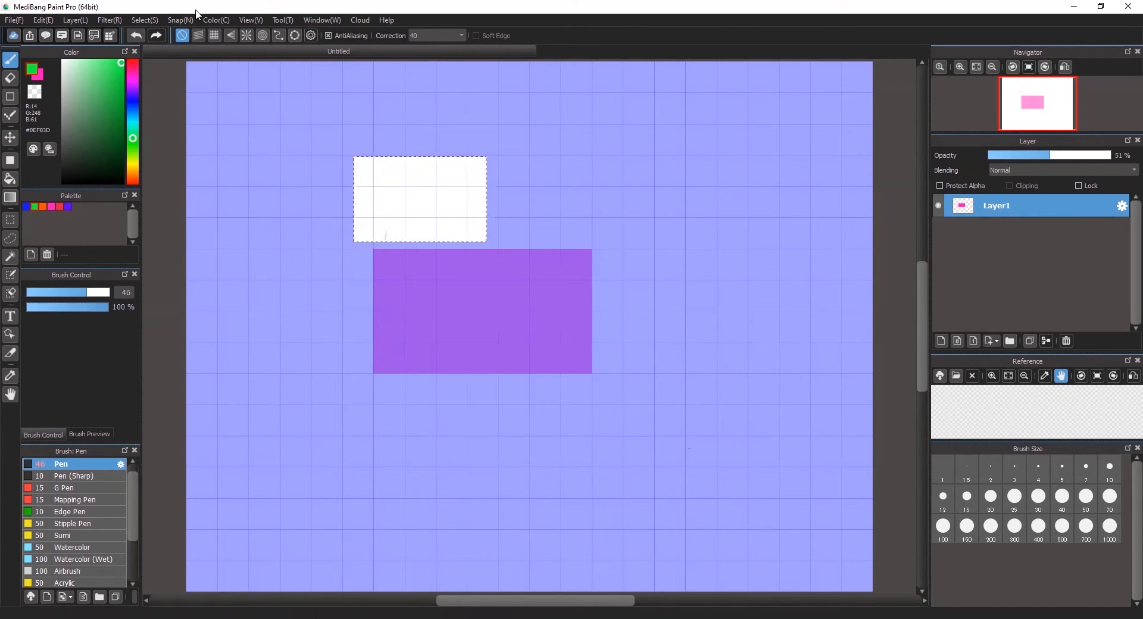
pyautogui.click(143, 20)
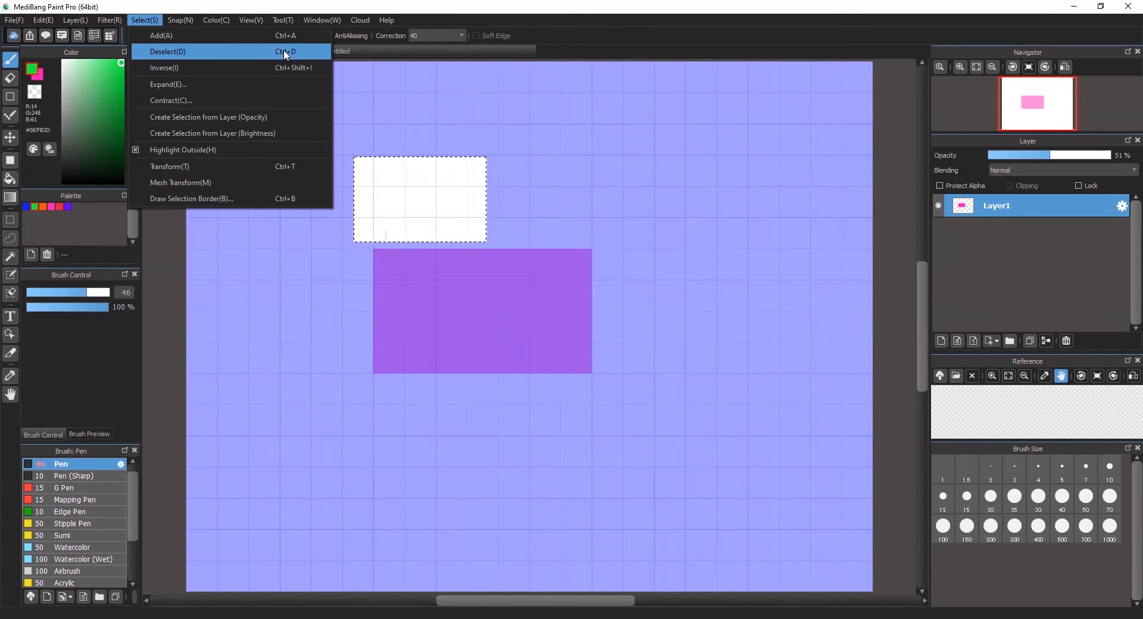
# - Deselect via Select > Deselect and return to the Select tool
pyautogui.click(249, 53)
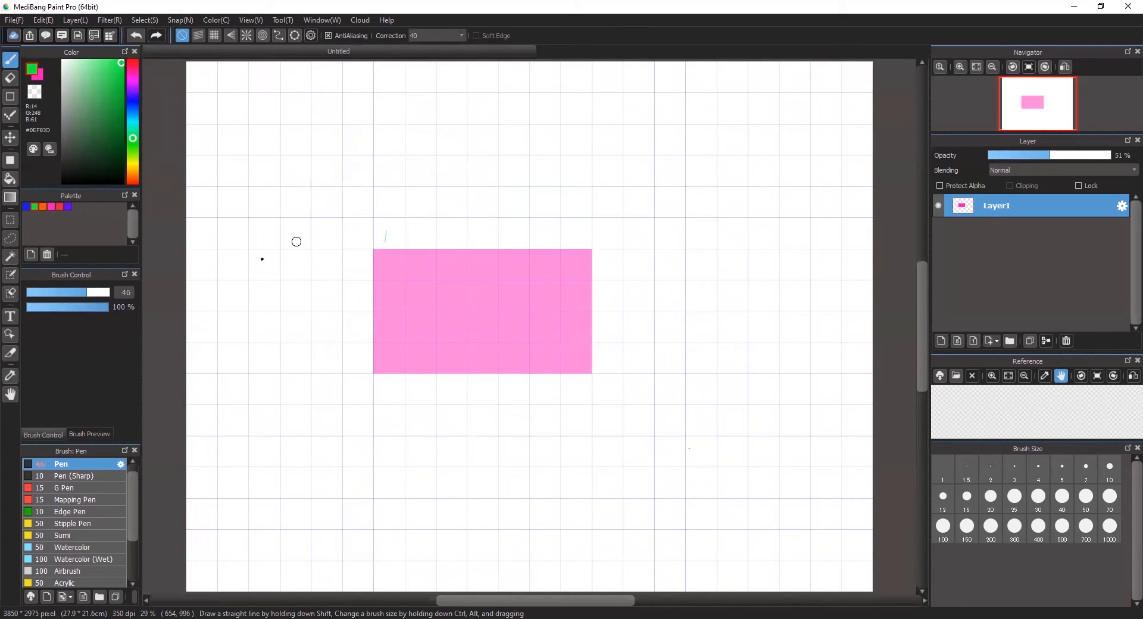
pyautogui.click(11, 221)
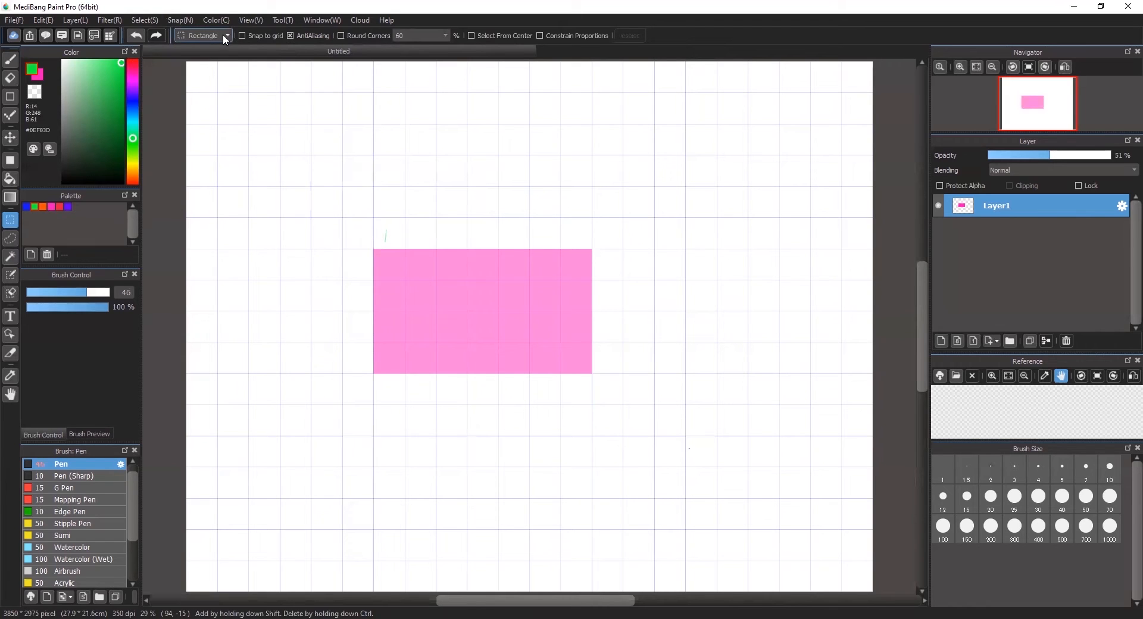
# - Switch the selection shape to Ellipse and select an oval inside the pink rectangle
pyautogui.click(214, 58)
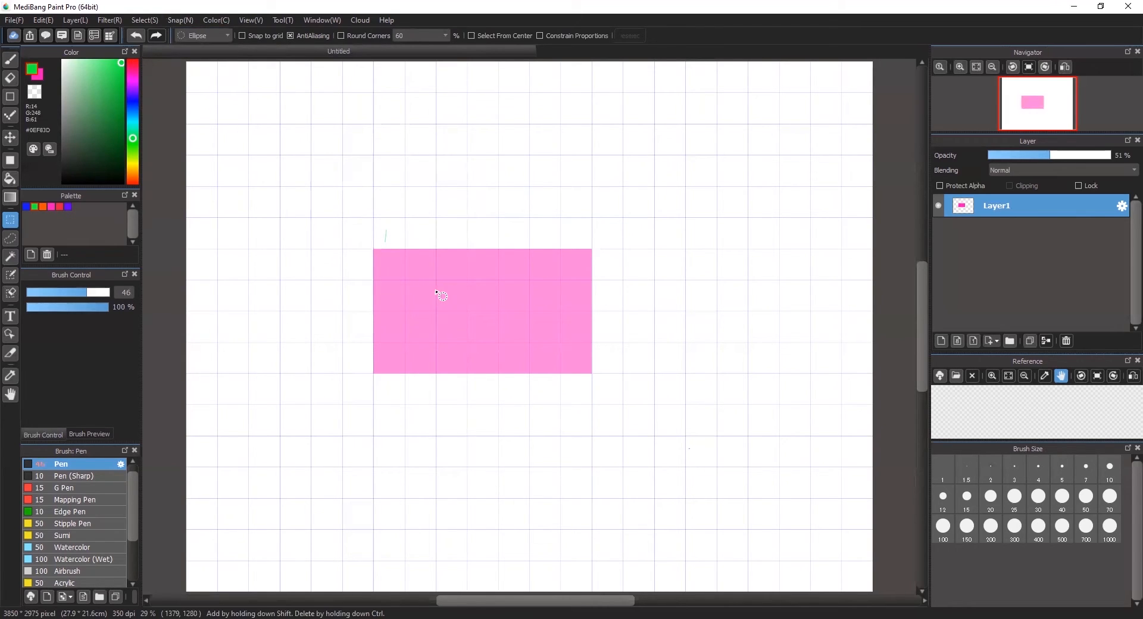
pyautogui.moveTo(424, 288); pyautogui.dragTo(550, 343)
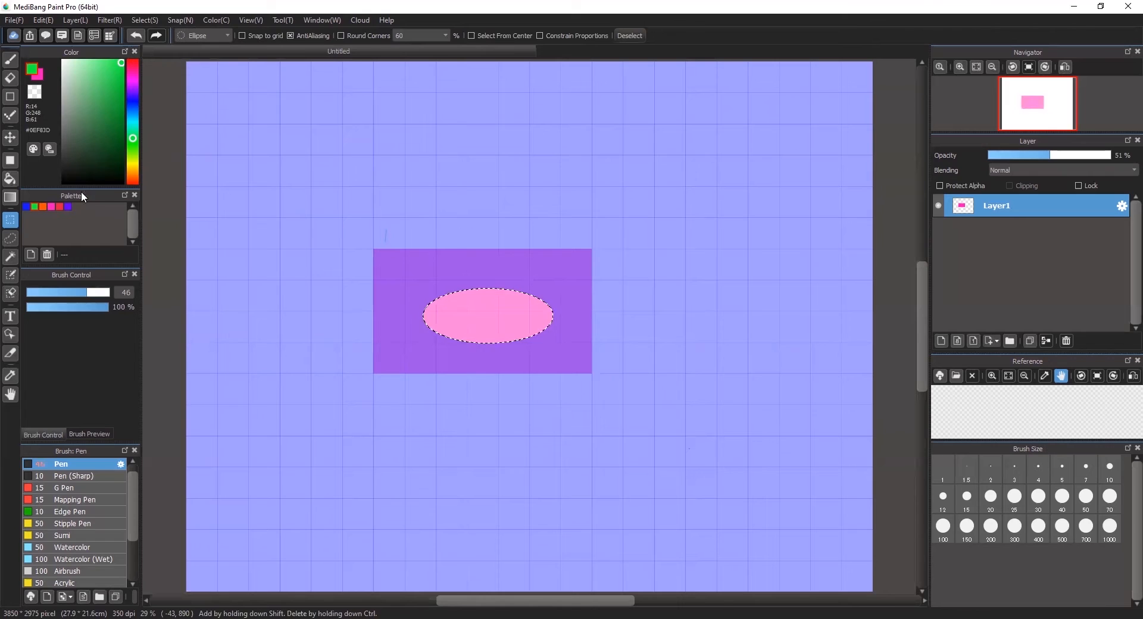
pyautogui.click(10, 79)
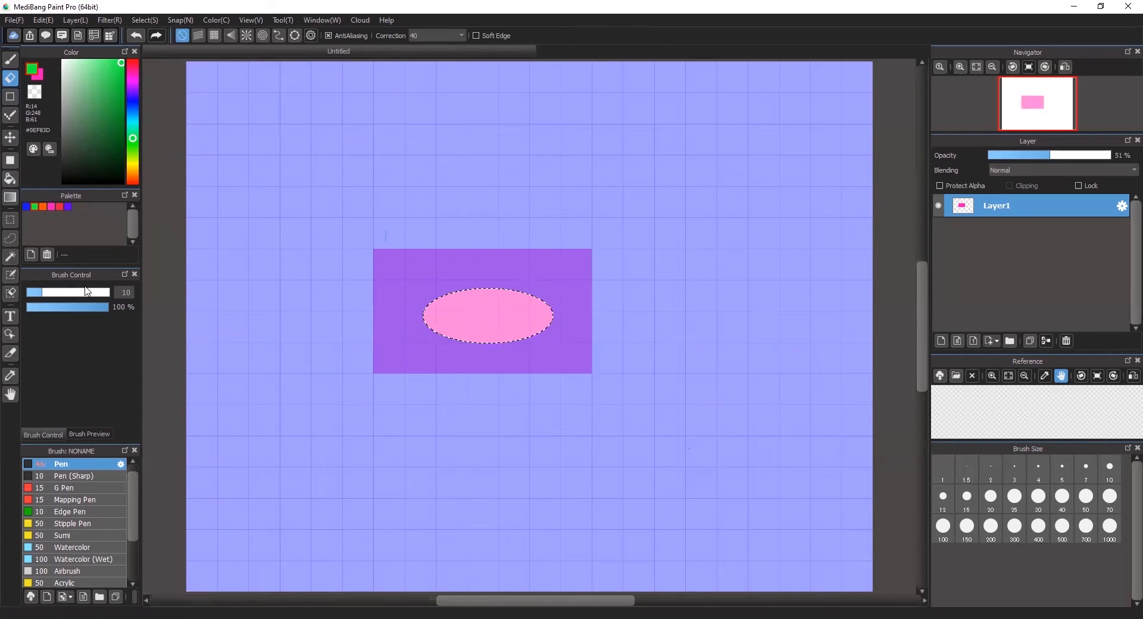
# - Set the eraser to size 35 and 33% opacity, undoing the first erased stripes
pyautogui.moveTo(40, 297); pyautogui.dragTo(77, 300)
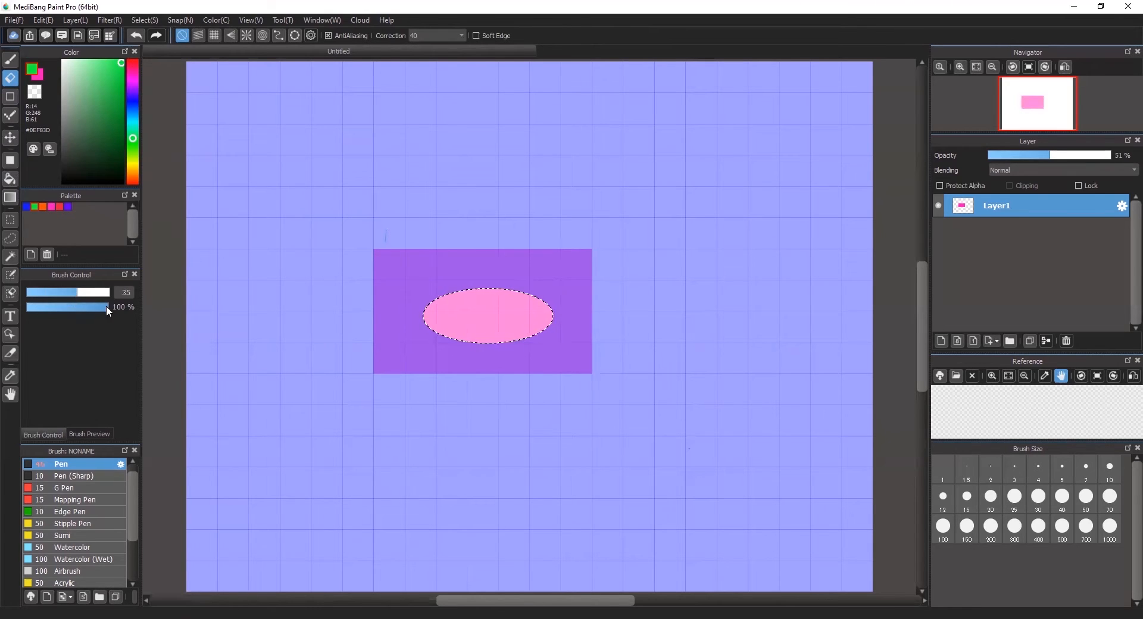
pyautogui.click(83, 293)
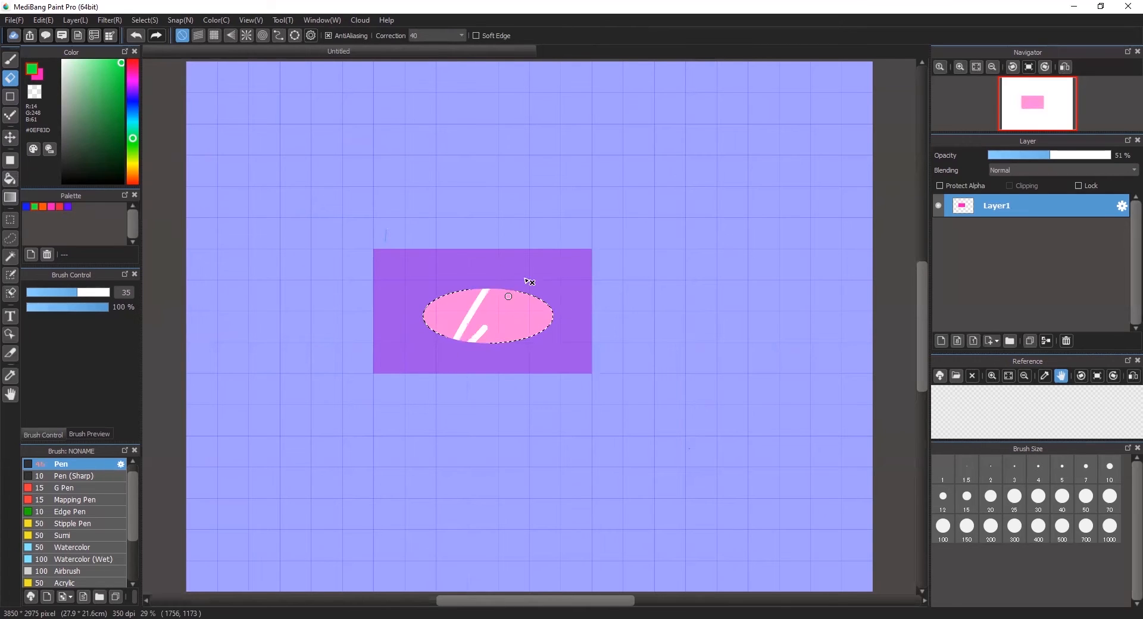
pyautogui.hotkey('ctrl', 'z')
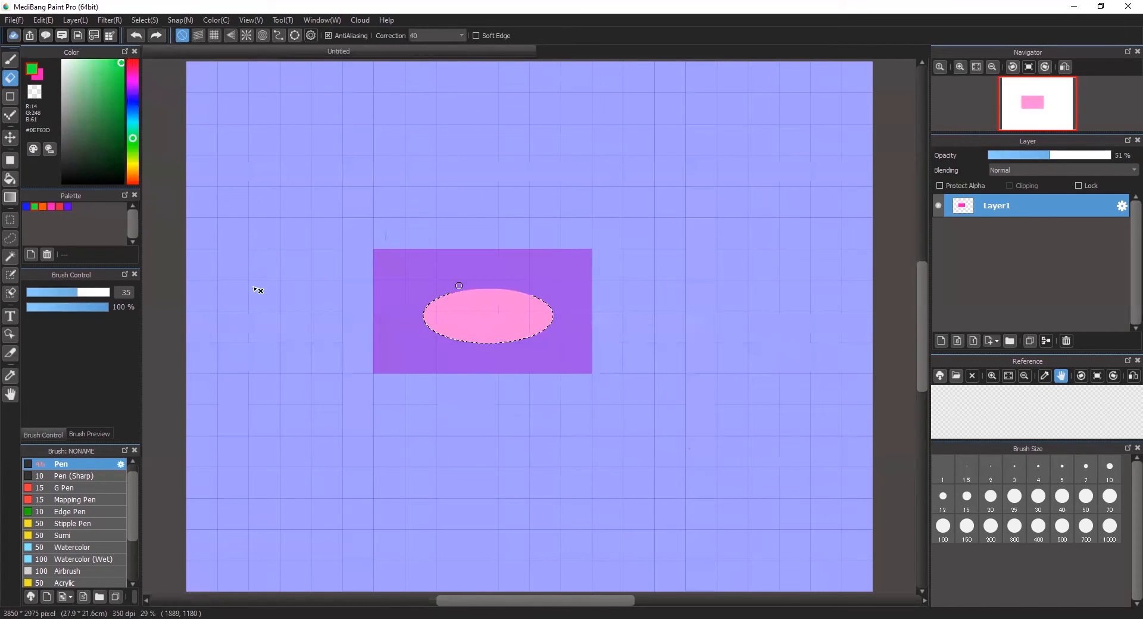
pyautogui.click(94, 308)
pyautogui.click(74, 307)
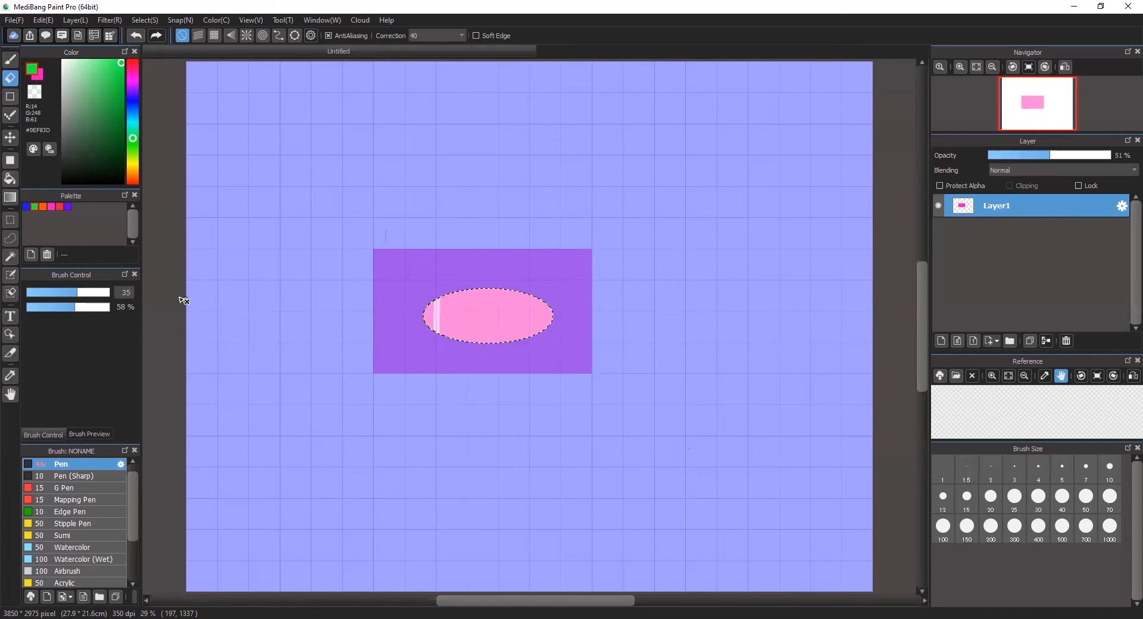
pyautogui.click(54, 307)
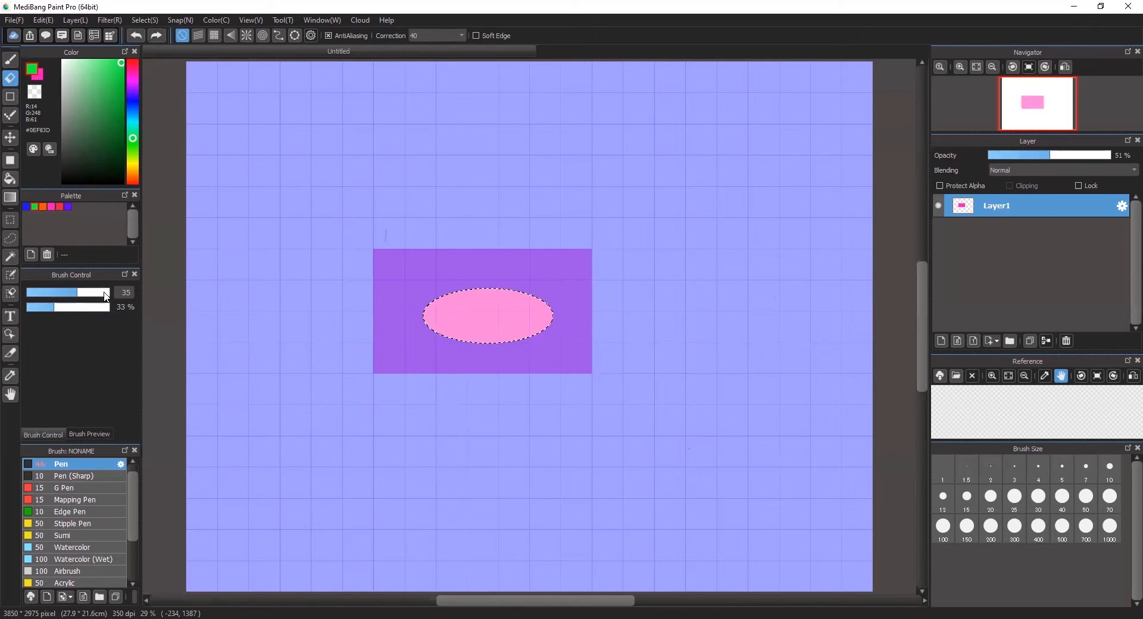
# - Erase three faint near-vertical streaks across the left and middle of the oval
pyautogui.moveTo(438, 279); pyautogui.dragTo(429, 346)
pyautogui.moveTo(452, 290); pyautogui.dragTo(443, 345)
pyautogui.moveTo(490, 281)
pyautogui.mouseDown()
pyautogui.moveTo(482, 365)
pyautogui.moveTo(515, 274)
pyautogui.moveTo(504, 350)
pyautogui.moveTo(529, 282)
pyautogui.moveTo(518, 356)
pyautogui.moveTo(545, 288)
pyautogui.moveTo(529, 350)
pyautogui.mouseUp()
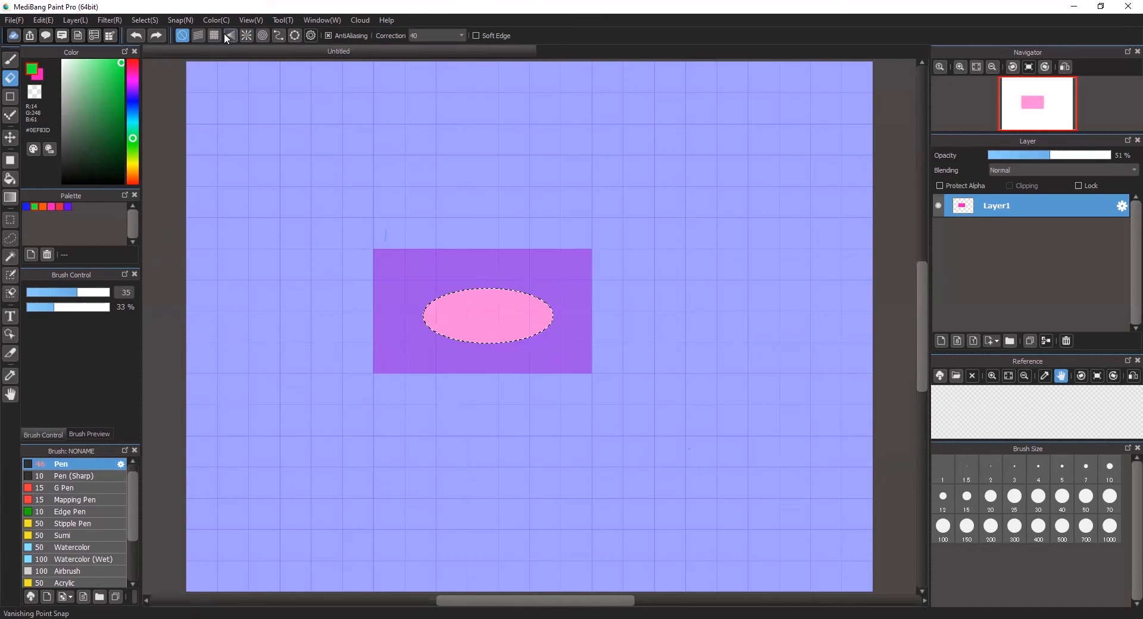
# - Erase a light diagonal band across the oval using parallel guides, then deselect with Ctrl+D
pyautogui.click(199, 36)
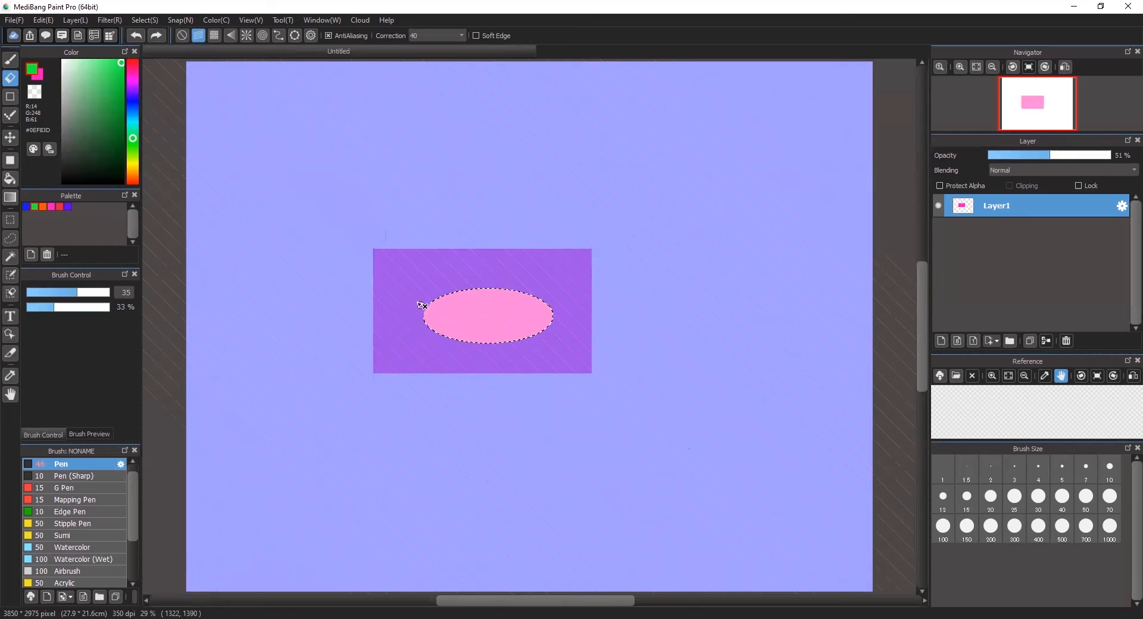
pyautogui.moveTo(463, 360); pyautogui.dragTo(438, 288)
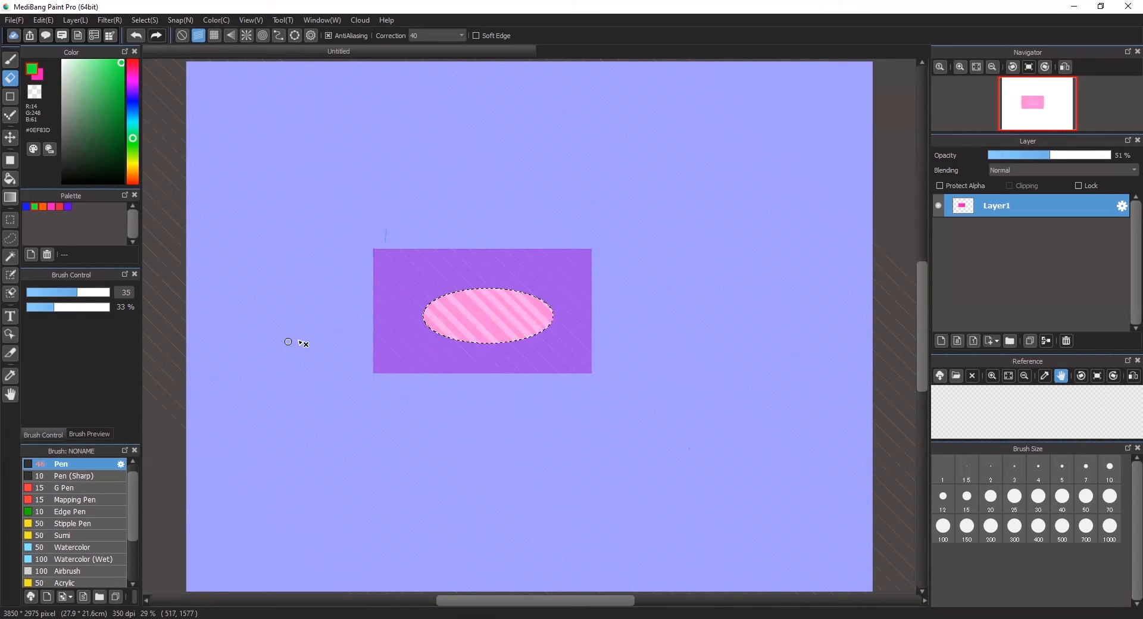
pyautogui.hotkey('ctrl', 'd')
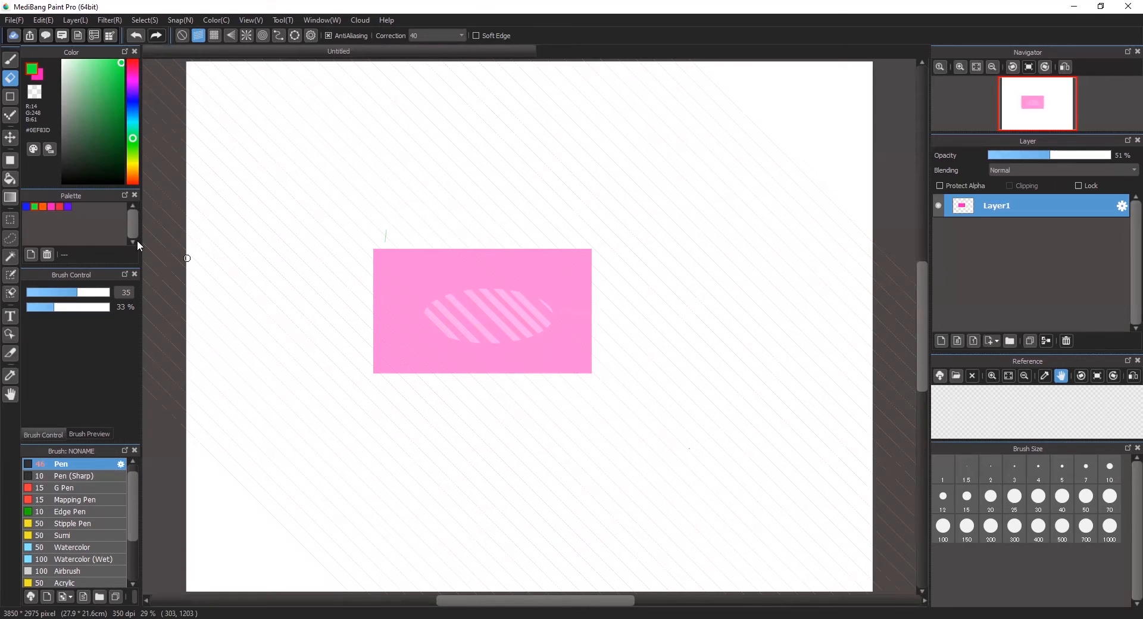
# - Select an oval at the card's upper-left, bucket-fill it green, and deselect
pyautogui.click(10, 219)
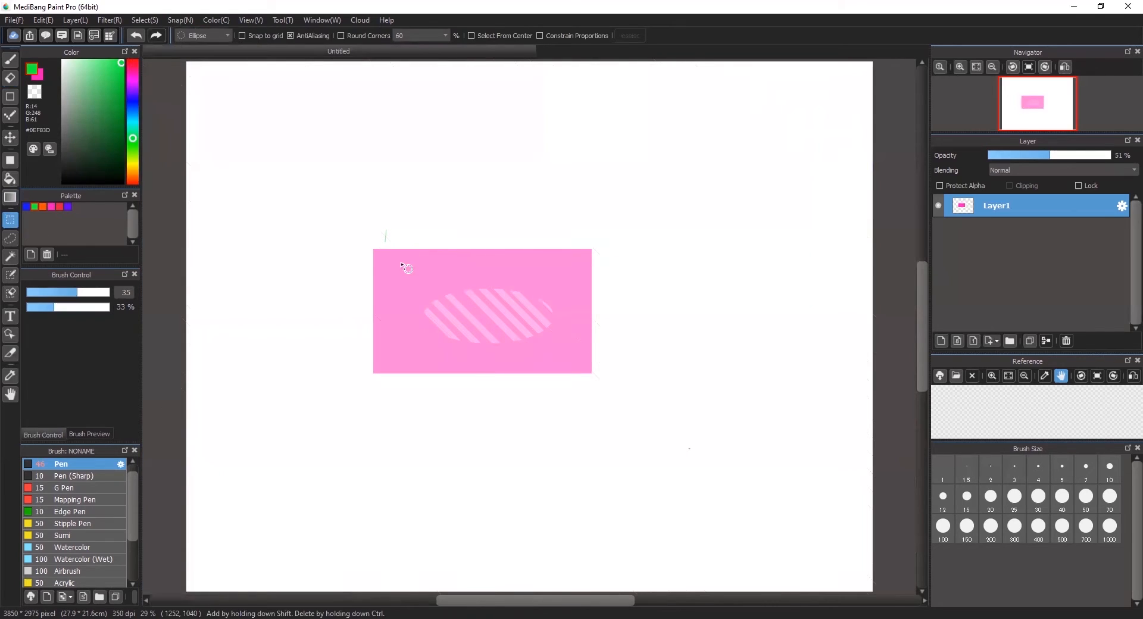
pyautogui.moveTo(398, 271); pyautogui.dragTo(466, 316)
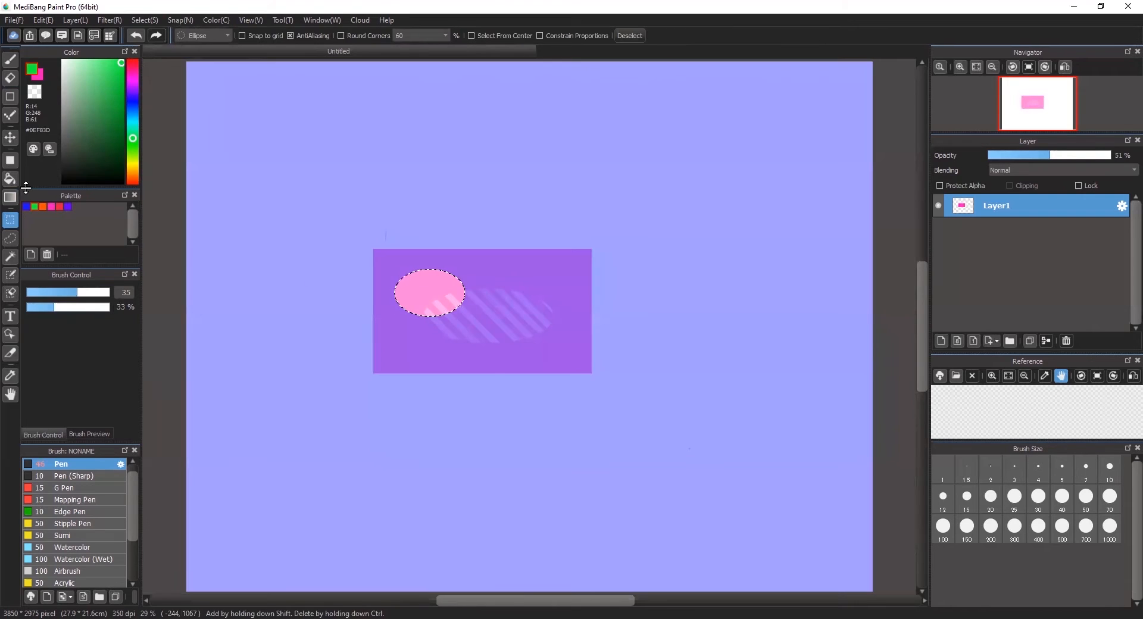
pyautogui.click(10, 178)
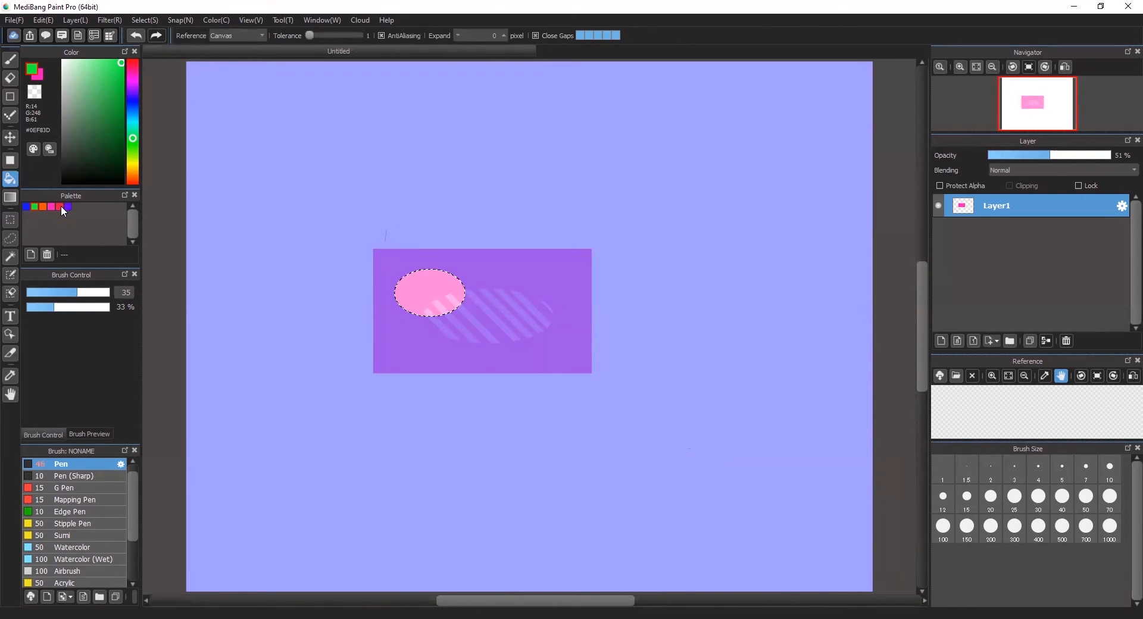
pyautogui.click(423, 286)
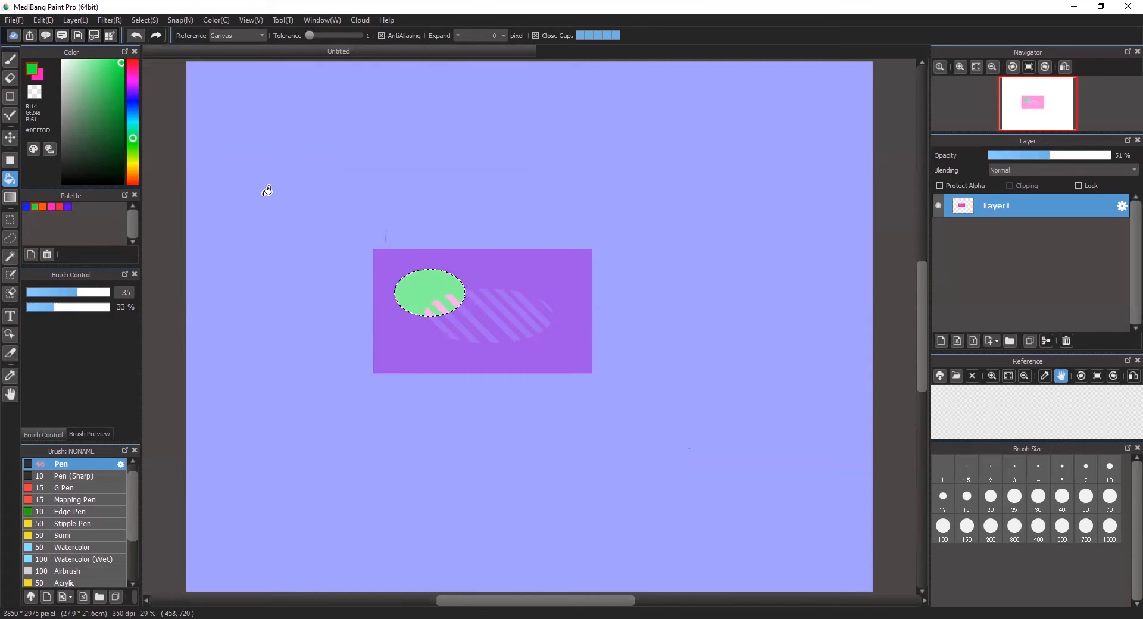
pyautogui.hotkey('ctrl', 'd')
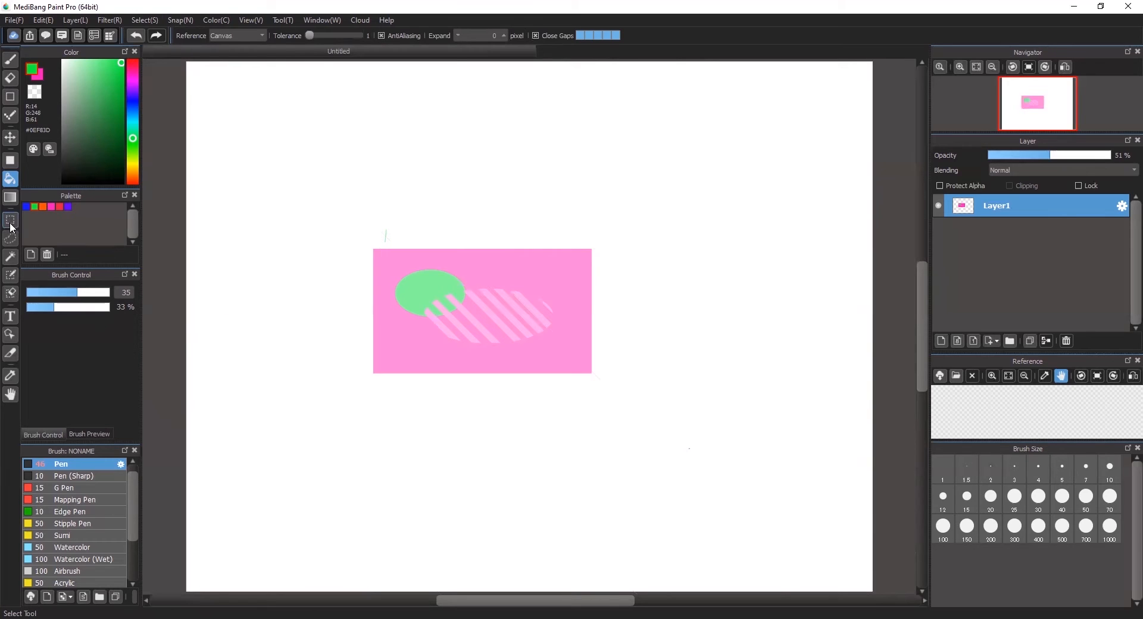
# - Undo the green oval fill and the stripes, then start a freehand lasso path across the pink card
pyautogui.click(11, 238)
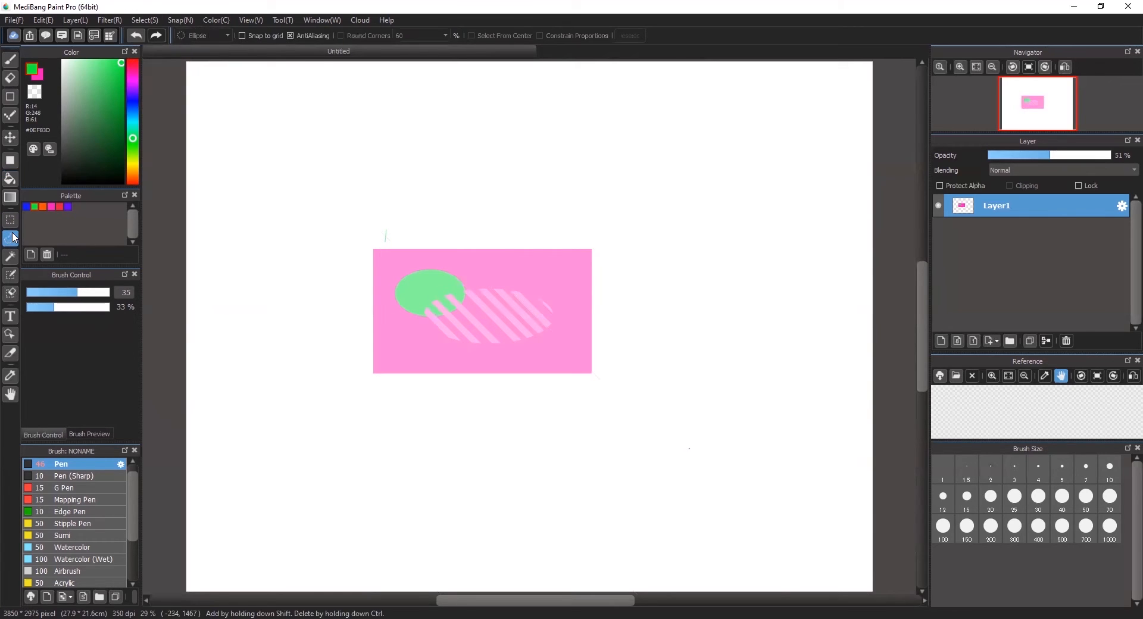
pyautogui.hotkey('ctrl', 'z')
pyautogui.hotkey('ctrl', 'z')
pyautogui.hotkey('ctrl', 'z')
pyautogui.hotkey('ctrl', 'z')
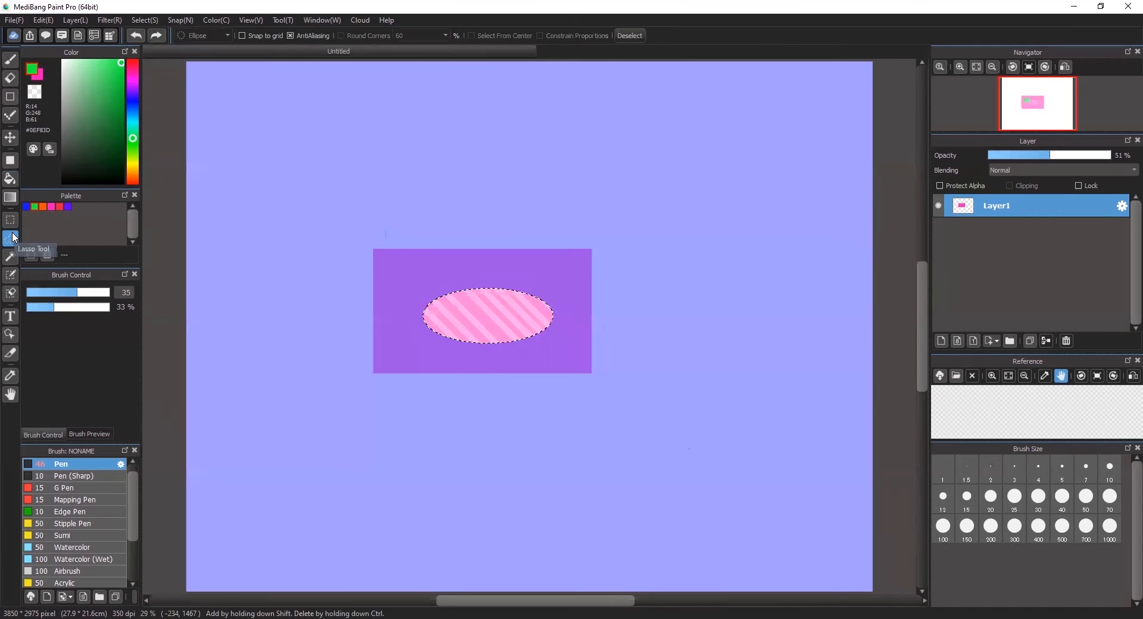
pyautogui.hotkey('ctrl', 'z')
pyautogui.hotkey('ctrl', 'z')
pyautogui.hotkey('ctrl', 'z')
pyautogui.hotkey('ctrl', 'z')
pyautogui.hotkey('ctrl', 'z')
pyautogui.hotkey('ctrl', 'z')
pyautogui.hotkey('ctrl', 'z')
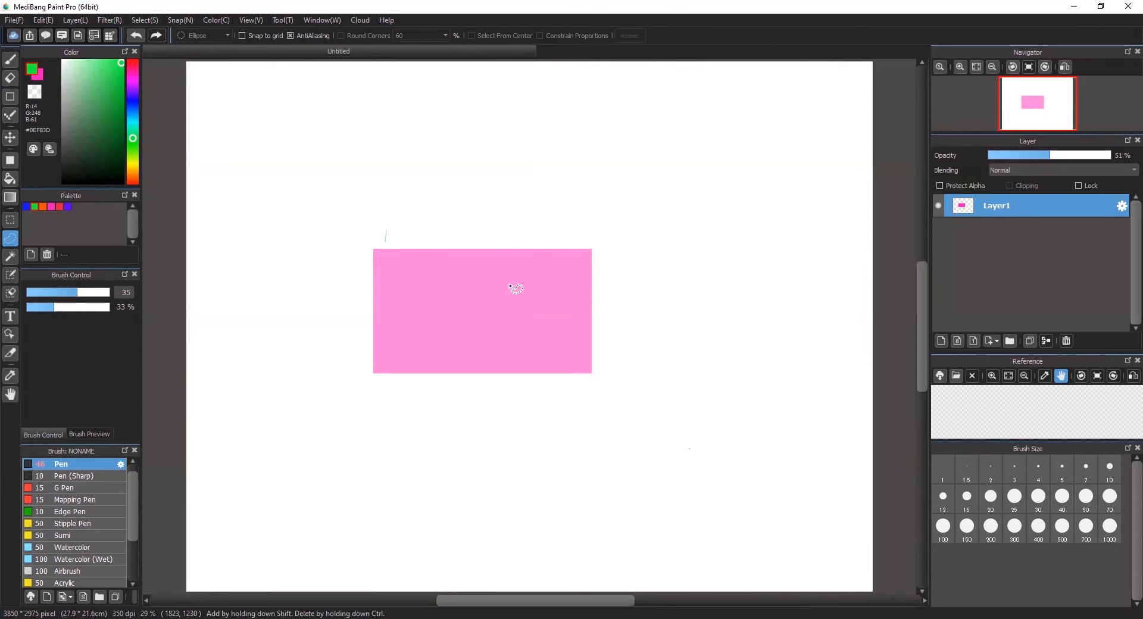
pyautogui.moveTo(514, 272)
pyautogui.mouseDown()
pyautogui.moveTo(469, 299)
pyautogui.moveTo(437, 276)
pyautogui.moveTo(412, 277)
pyautogui.moveTo(398, 314)
pyautogui.moveTo(445, 317)
pyautogui.moveTo(459, 359)
pyautogui.mouseUp()
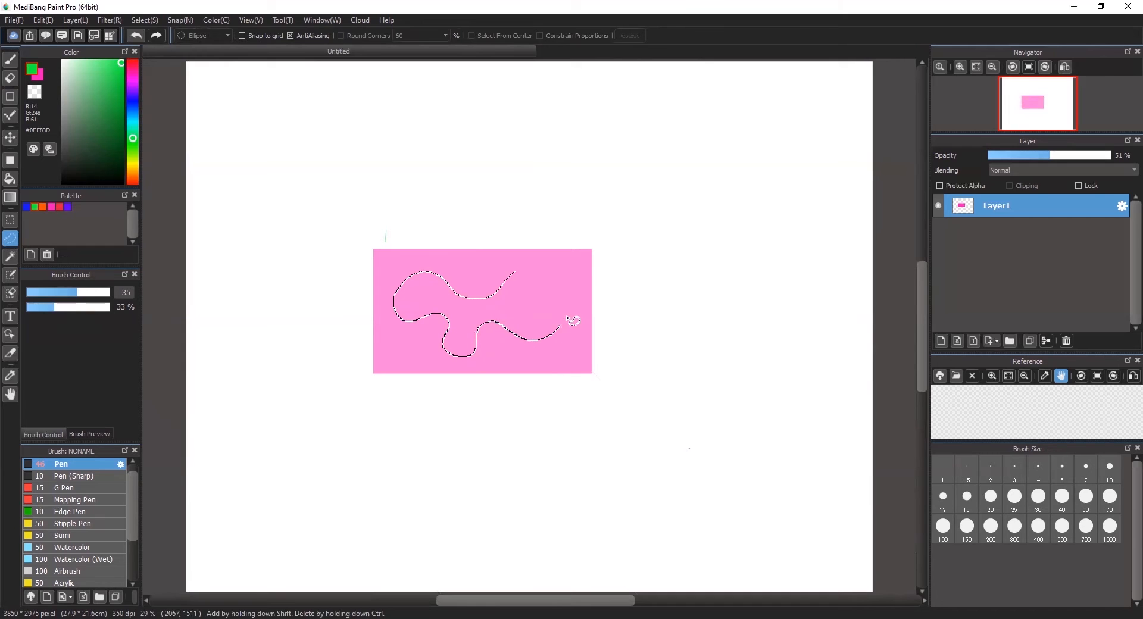
# - Close the curvy blob lasso selection on the card and fill it green
pyautogui.moveTo(515, 272); pyautogui.dragTo(514, 260)
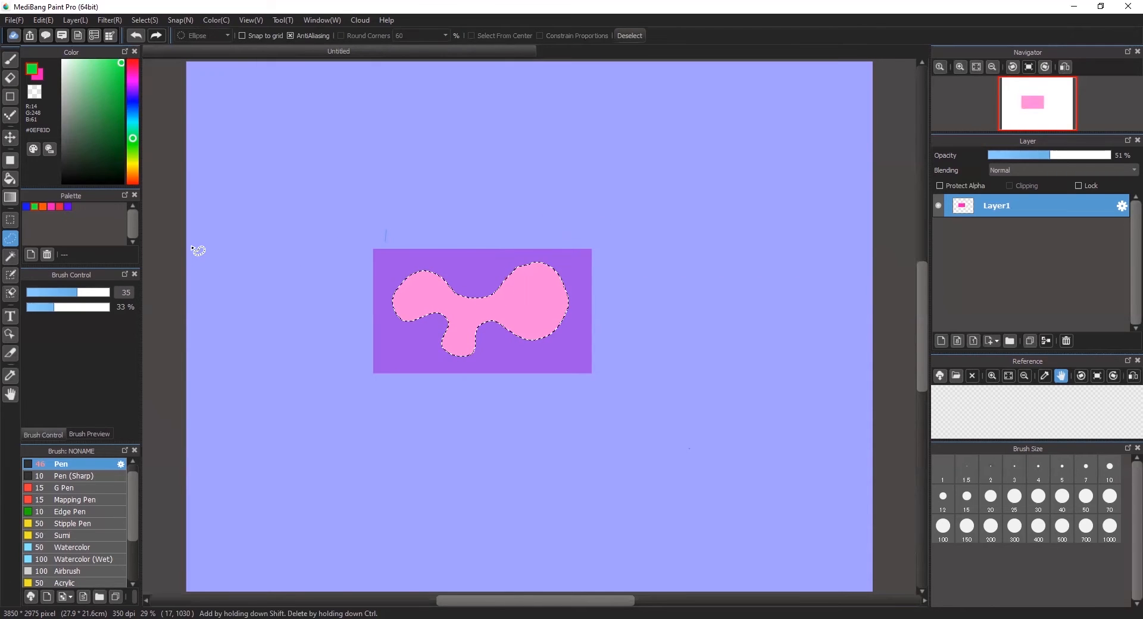
pyautogui.hotkey('ctrl', 'd')
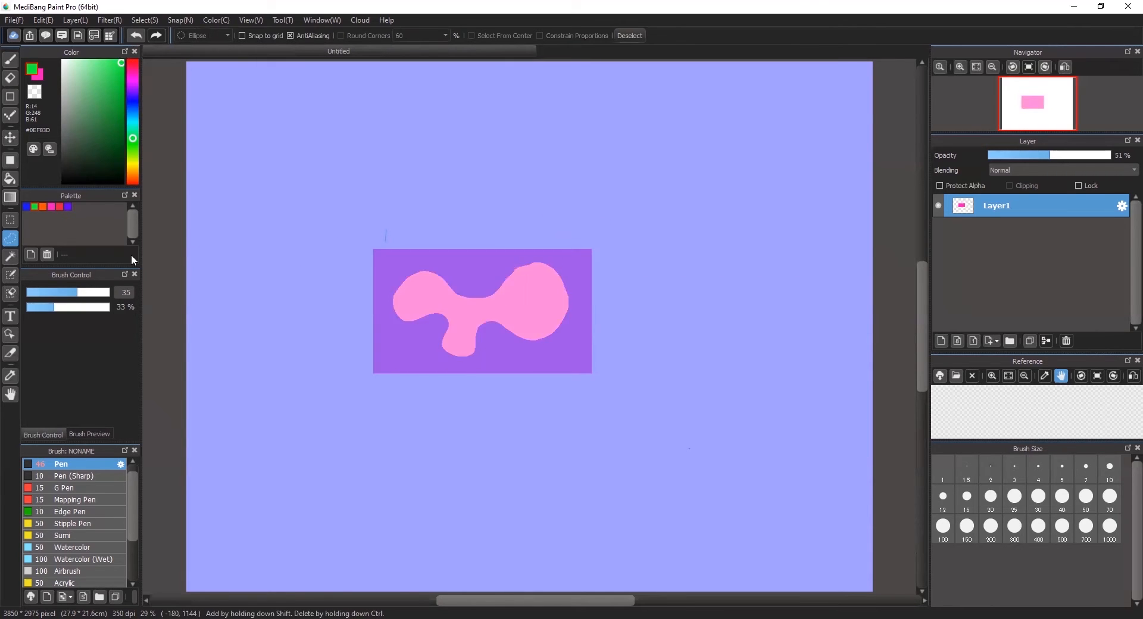
pyautogui.click(10, 179)
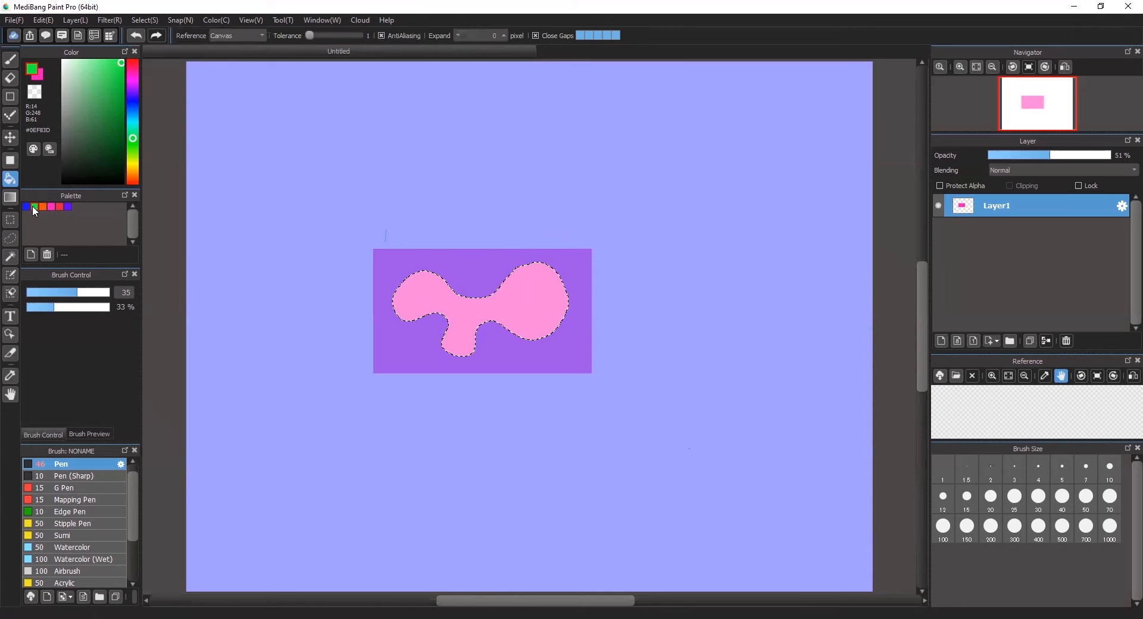
pyautogui.click(428, 289)
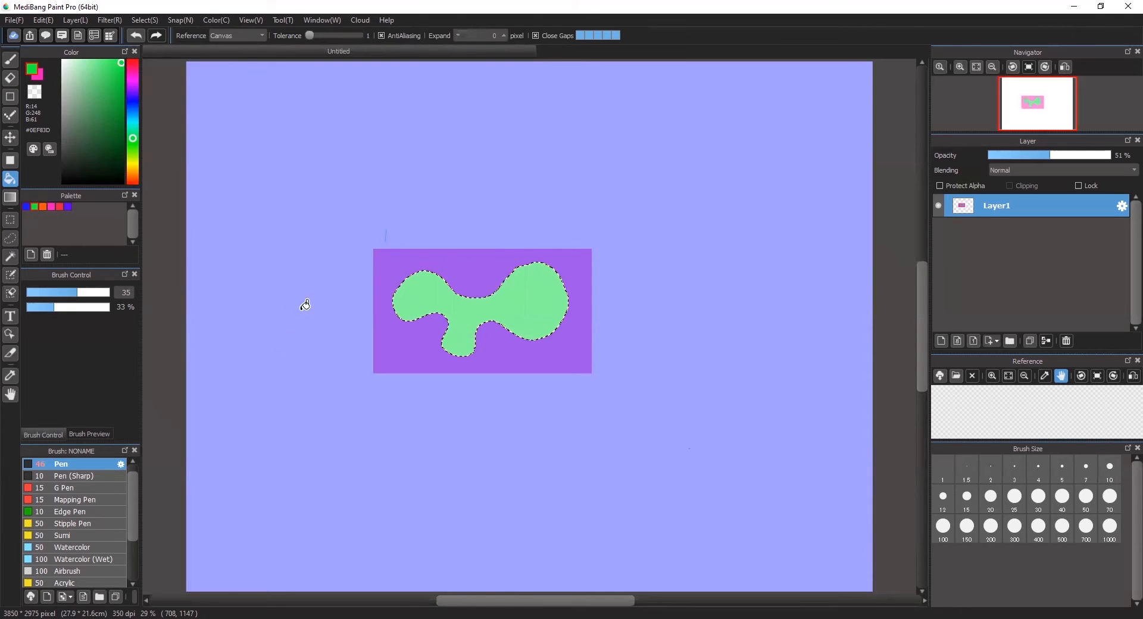
# - Erase diagonal stripes through the green blob, then clear the blob to white and deselect
pyautogui.click(11, 80)
pyautogui.click(105, 306)
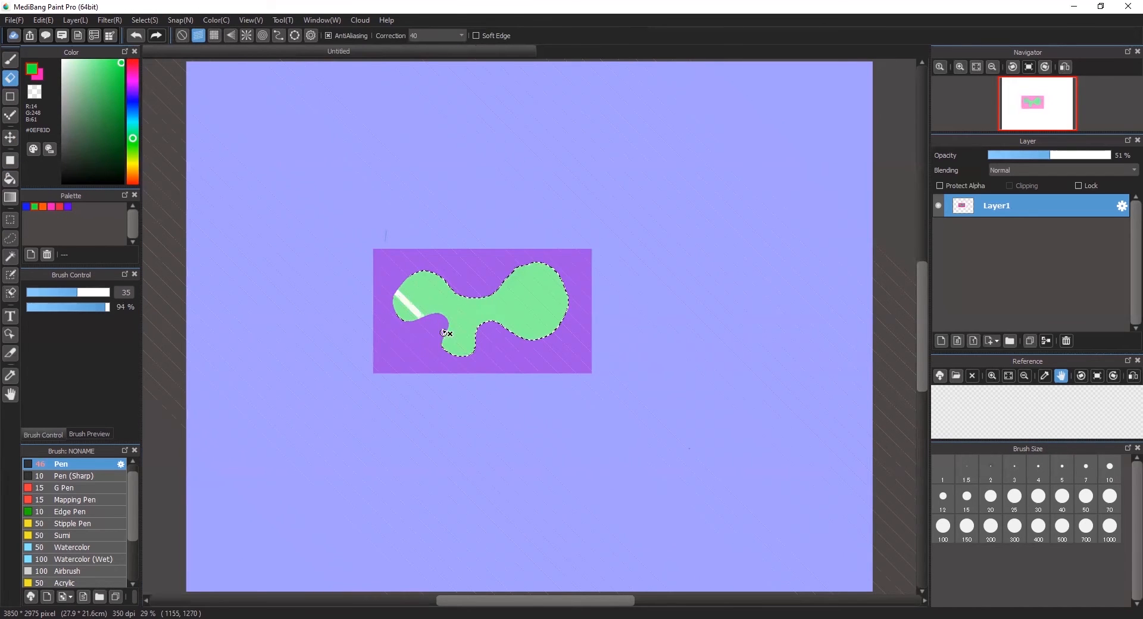
pyautogui.moveTo(414, 266); pyautogui.dragTo(480, 334)
pyautogui.moveTo(459, 284); pyautogui.dragTo(517, 341)
pyautogui.moveTo(488, 275); pyautogui.dragTo(552, 339)
pyautogui.moveTo(503, 271); pyautogui.dragTo(551, 313)
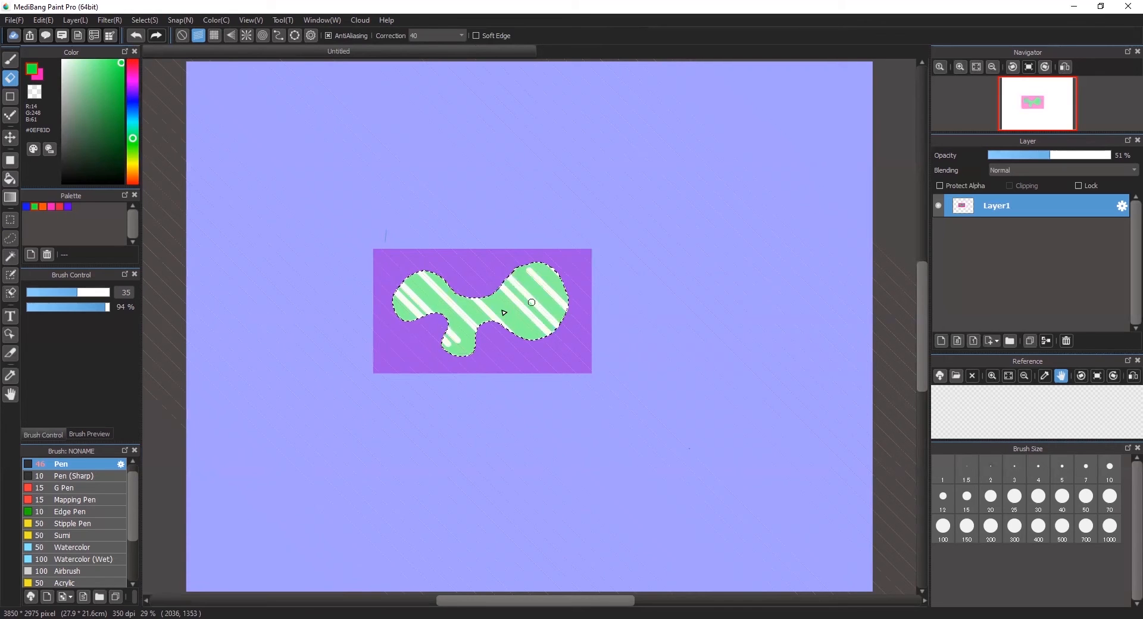
pyautogui.moveTo(460, 328)
pyautogui.mouseDown()
pyautogui.moveTo(484, 288)
pyautogui.moveTo(534, 340)
pyautogui.mouseUp()
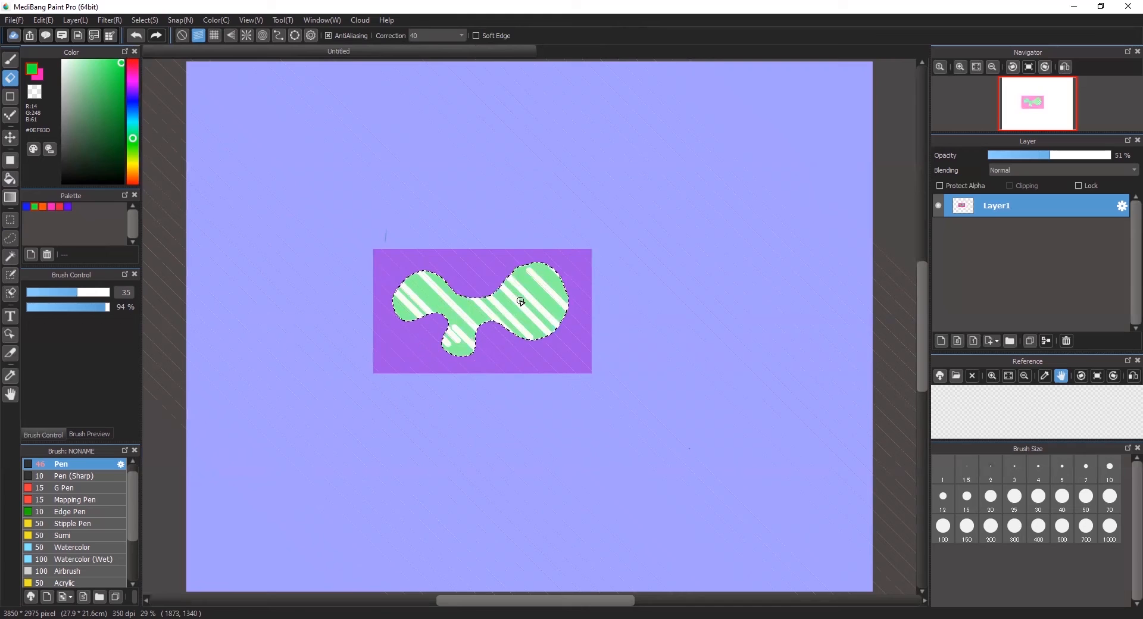
pyautogui.press('Delete')
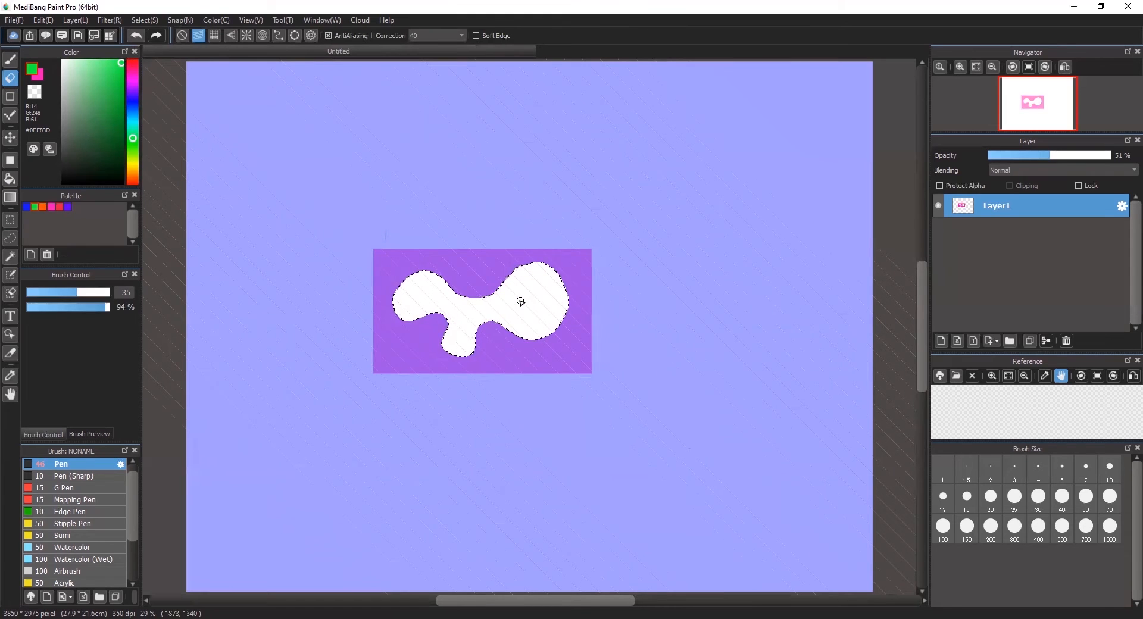
pyautogui.hotkey('ctrl', 'd')
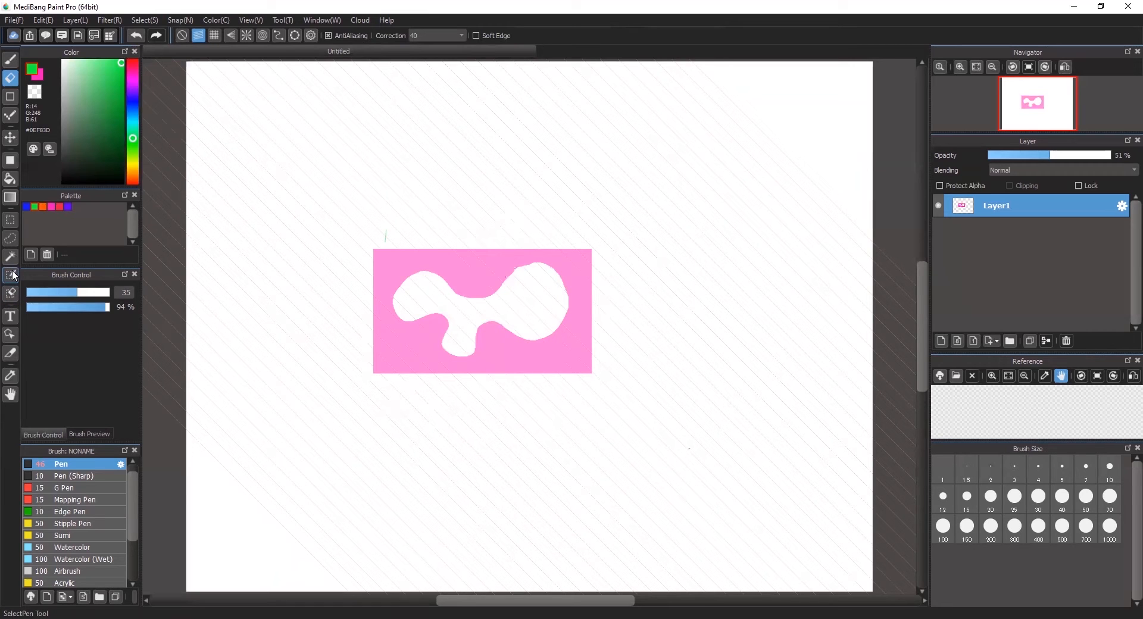
# - Restore the blob selection, show the grid instead of diagonal guides, and undo a test trim
pyautogui.click(13, 275)
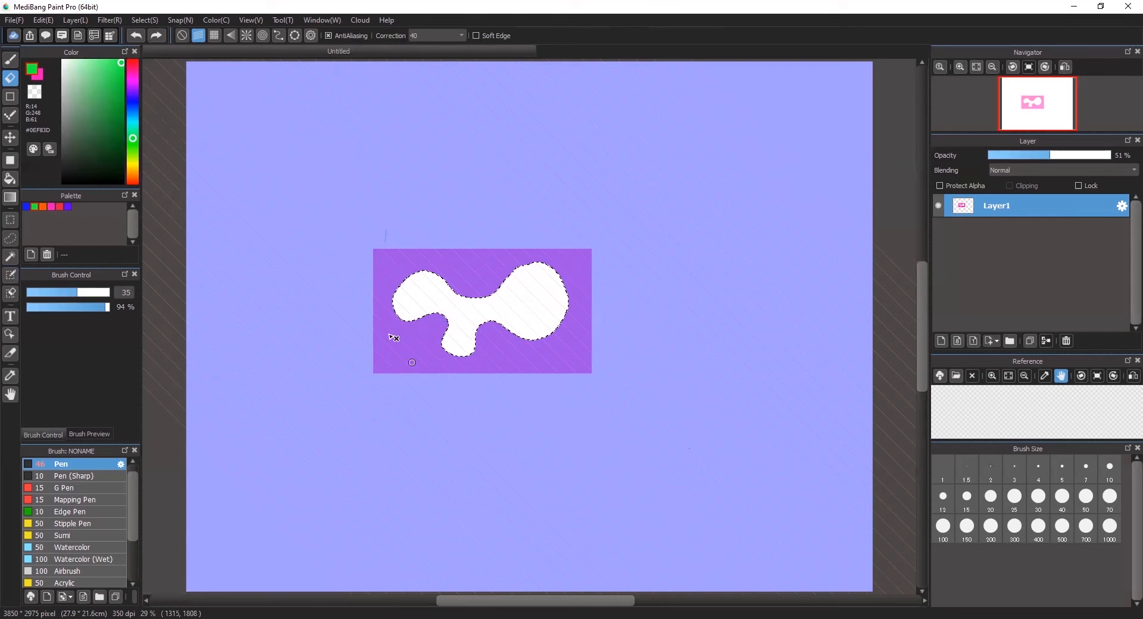
pyautogui.click(182, 36)
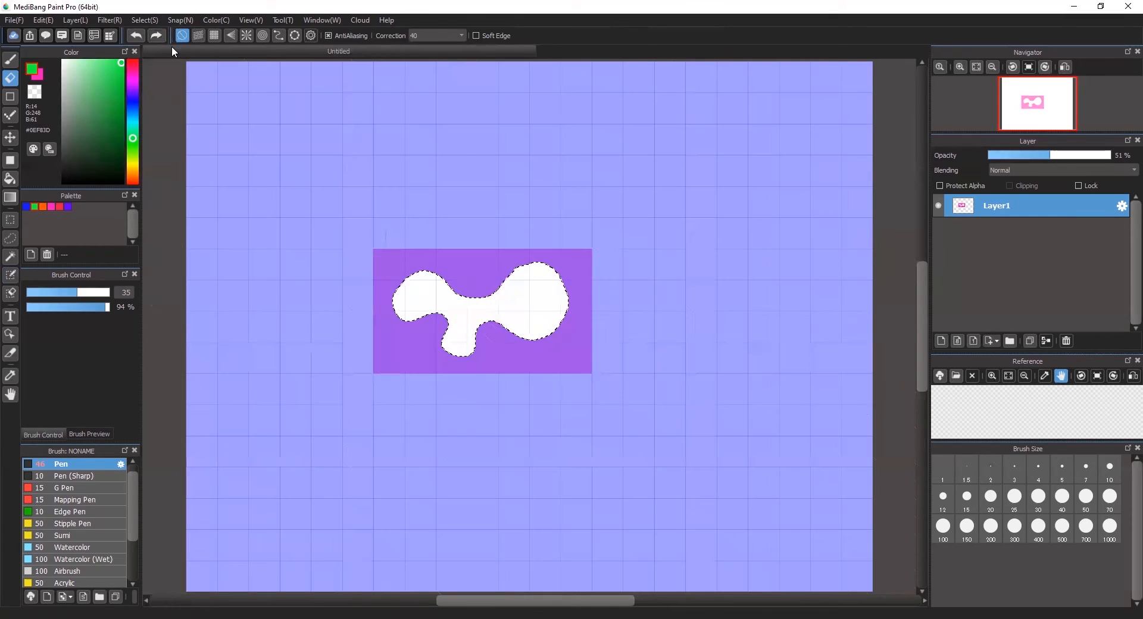
pyautogui.moveTo(511, 377); pyautogui.dragTo(522, 283)
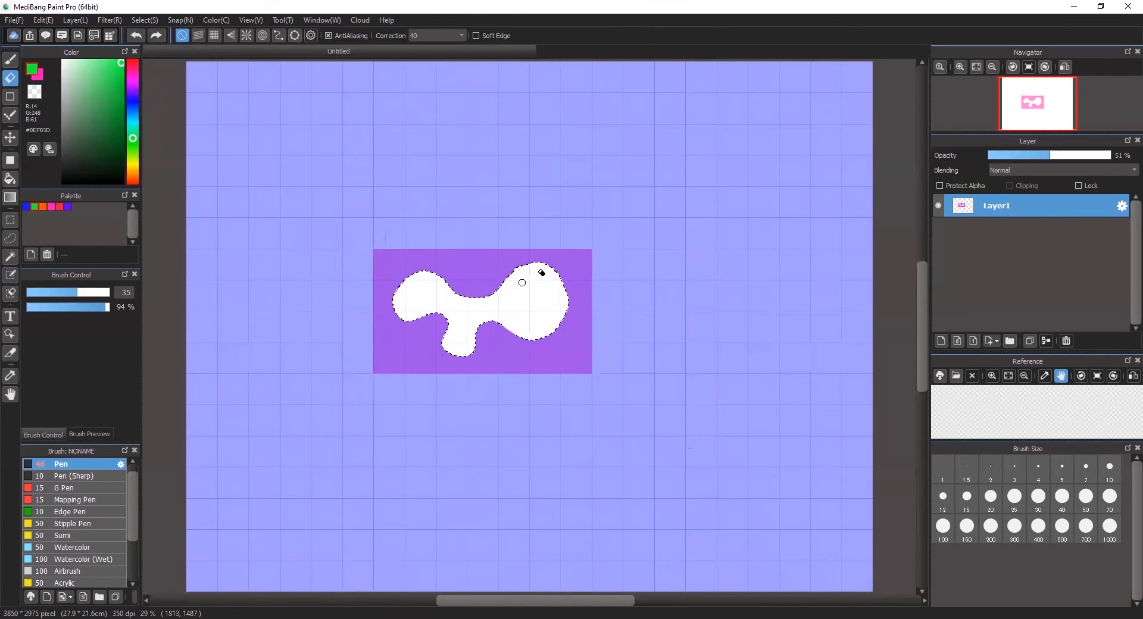
pyautogui.hotkey('ctrl', 'z')
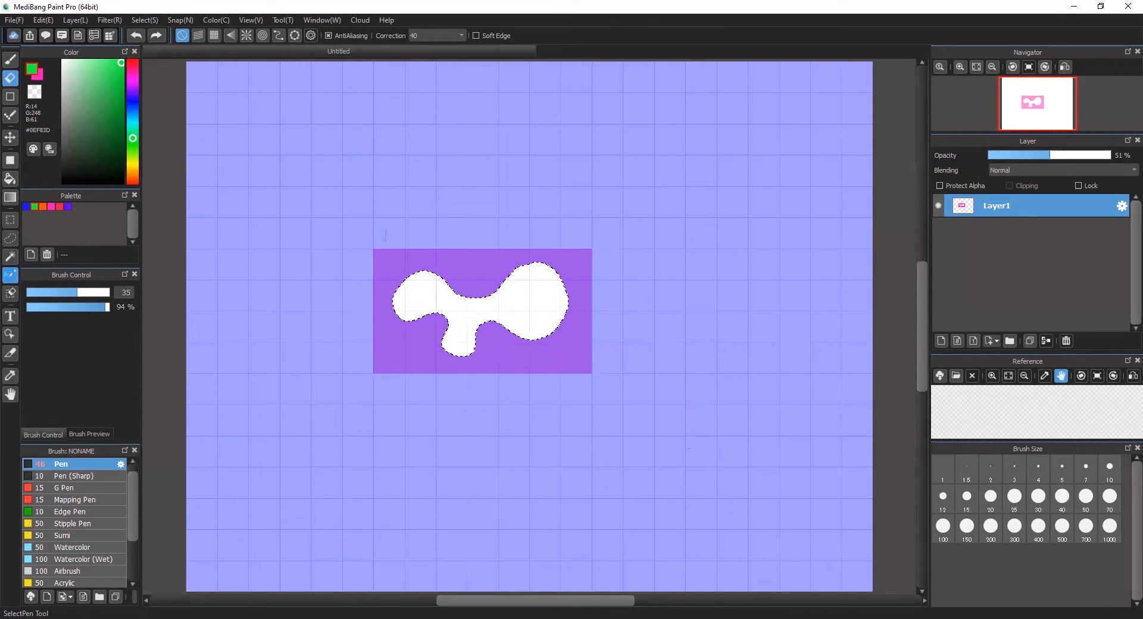
# - Extend the blob selection with the Select Pen along its top, left-lobe and lower edges
pyautogui.click(10, 276)
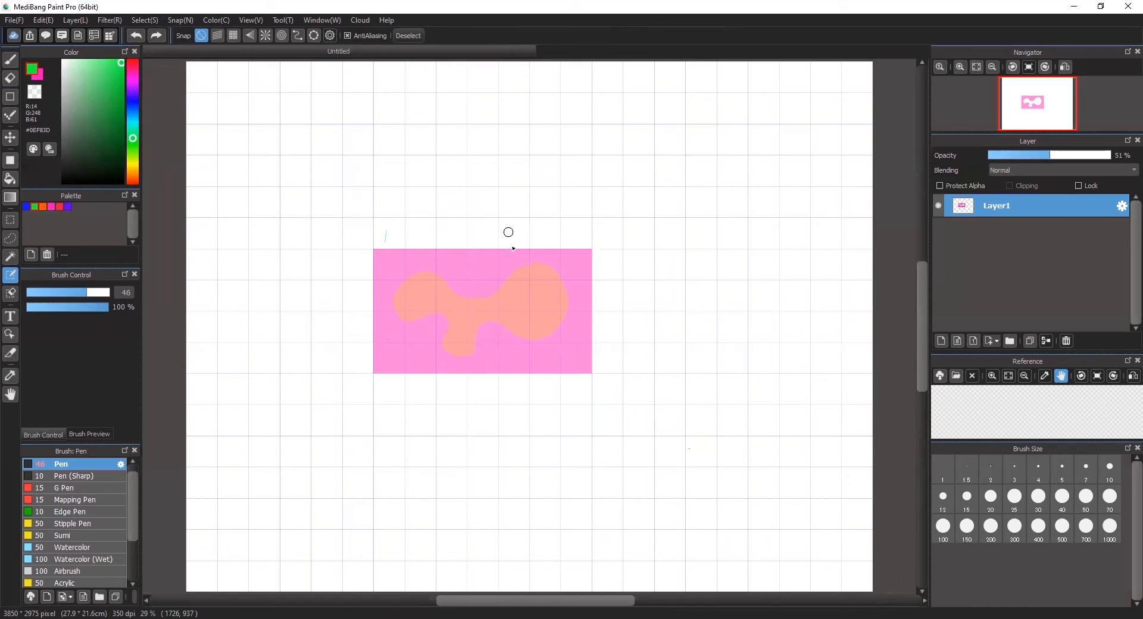
pyautogui.moveTo(533, 265)
pyautogui.mouseDown()
pyautogui.moveTo(515, 277)
pyautogui.moveTo(543, 265)
pyautogui.moveTo(524, 264)
pyautogui.moveTo(493, 296)
pyautogui.mouseUp()
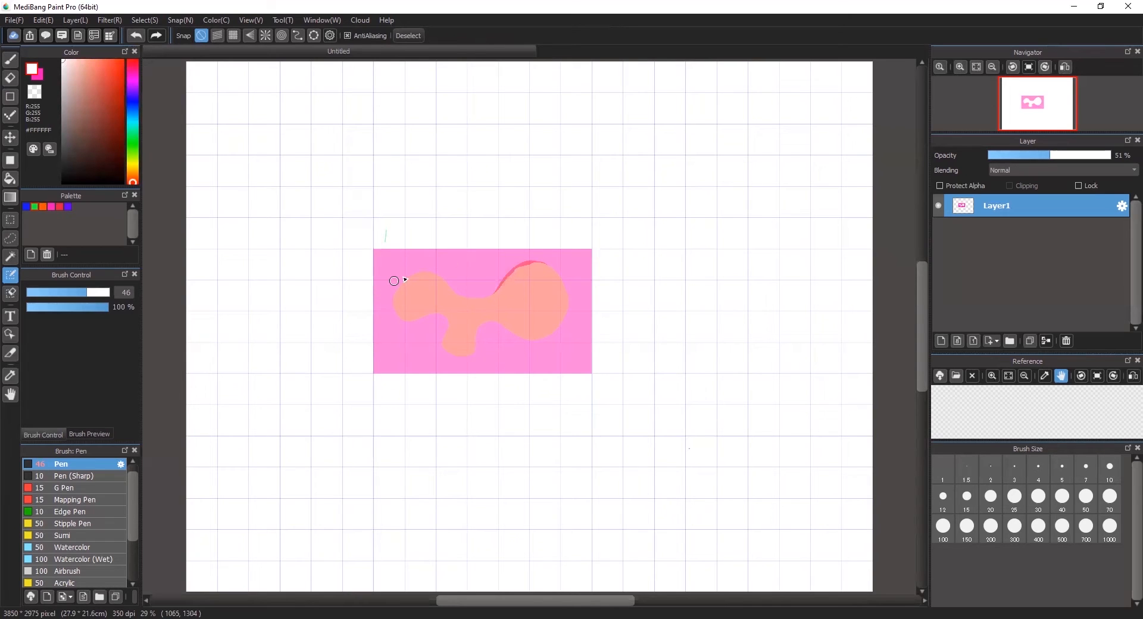
pyautogui.moveTo(442, 283)
pyautogui.mouseDown()
pyautogui.moveTo(417, 276)
pyautogui.moveTo(394, 302)
pyautogui.mouseUp()
pyautogui.moveTo(449, 362)
pyautogui.mouseDown()
pyautogui.moveTo(475, 357)
pyautogui.moveTo(467, 345)
pyautogui.moveTo(472, 357)
pyautogui.moveTo(441, 352)
pyautogui.moveTo(450, 321)
pyautogui.mouseUp()
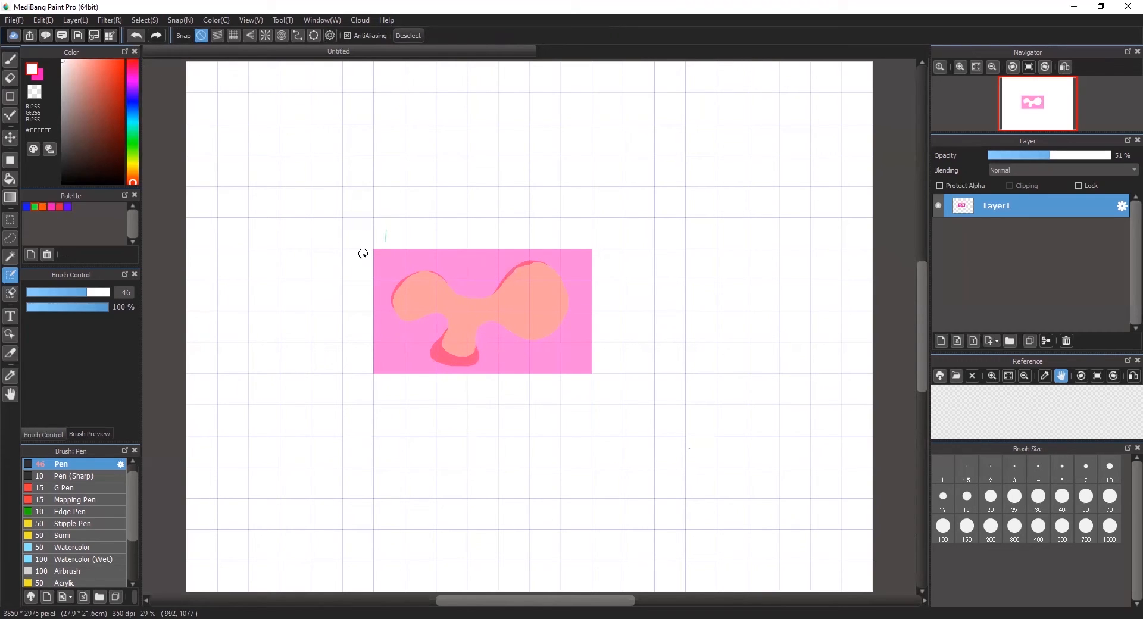
pyautogui.click(15, 238)
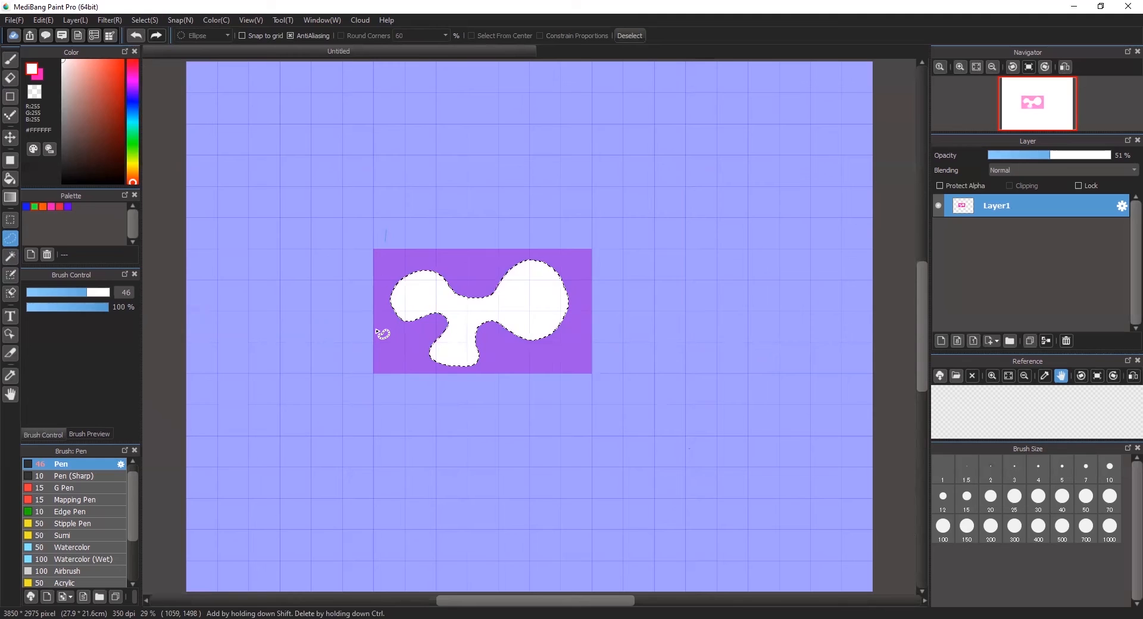
# - Cut a wedge notch into the selection's upper-left lobe, refining it with brush size 13.3
pyautogui.click(363, 300)
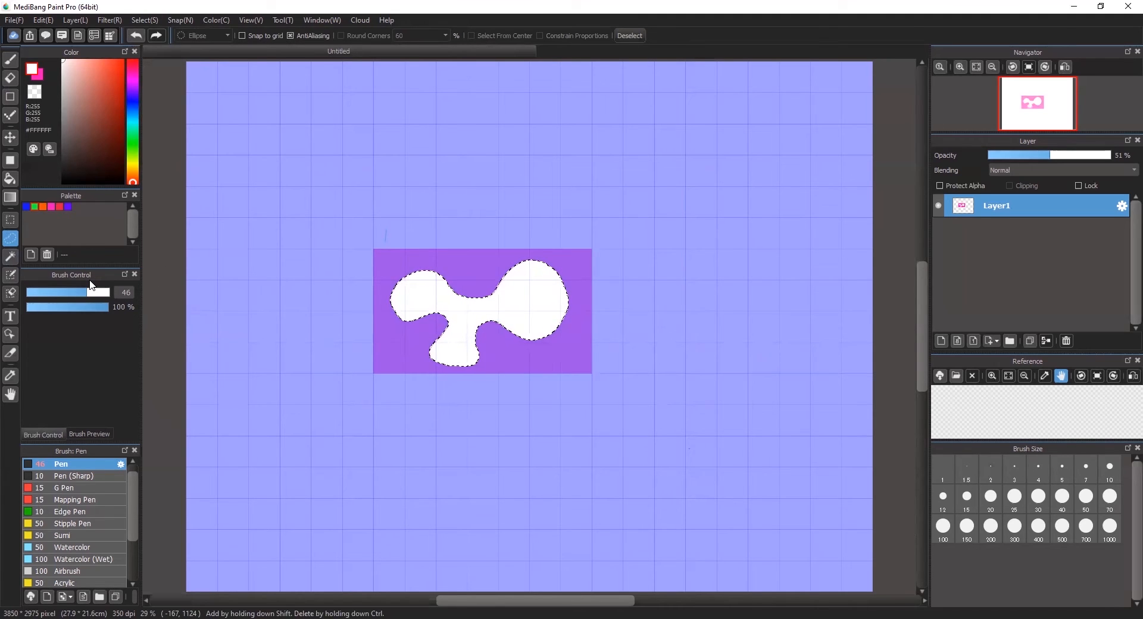
pyautogui.click(10, 296)
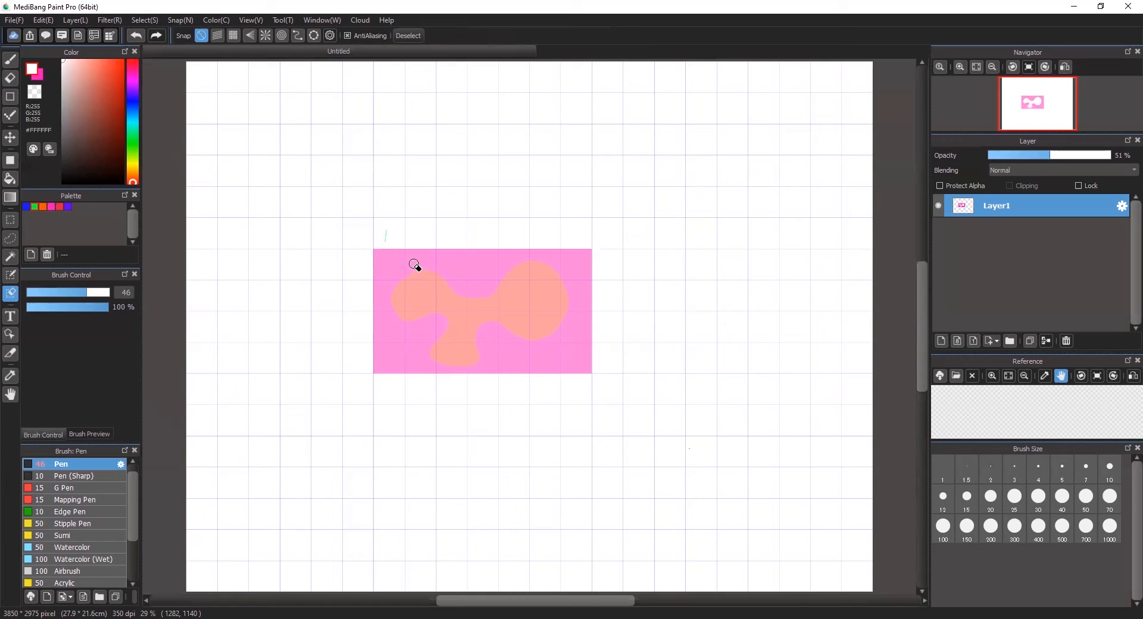
pyautogui.moveTo(419, 280)
pyautogui.mouseDown()
pyautogui.moveTo(424, 300)
pyautogui.moveTo(434, 270)
pyautogui.moveTo(436, 286)
pyautogui.mouseUp()
pyautogui.moveTo(88, 296); pyautogui.dragTo(48, 295)
pyautogui.moveTo(420, 295); pyautogui.dragTo(428, 306)
pyautogui.moveTo(441, 268); pyautogui.dragTo(433, 309)
pyautogui.moveTo(409, 269)
pyautogui.mouseDown()
pyautogui.moveTo(432, 310)
pyautogui.moveTo(410, 270)
pyautogui.mouseUp()
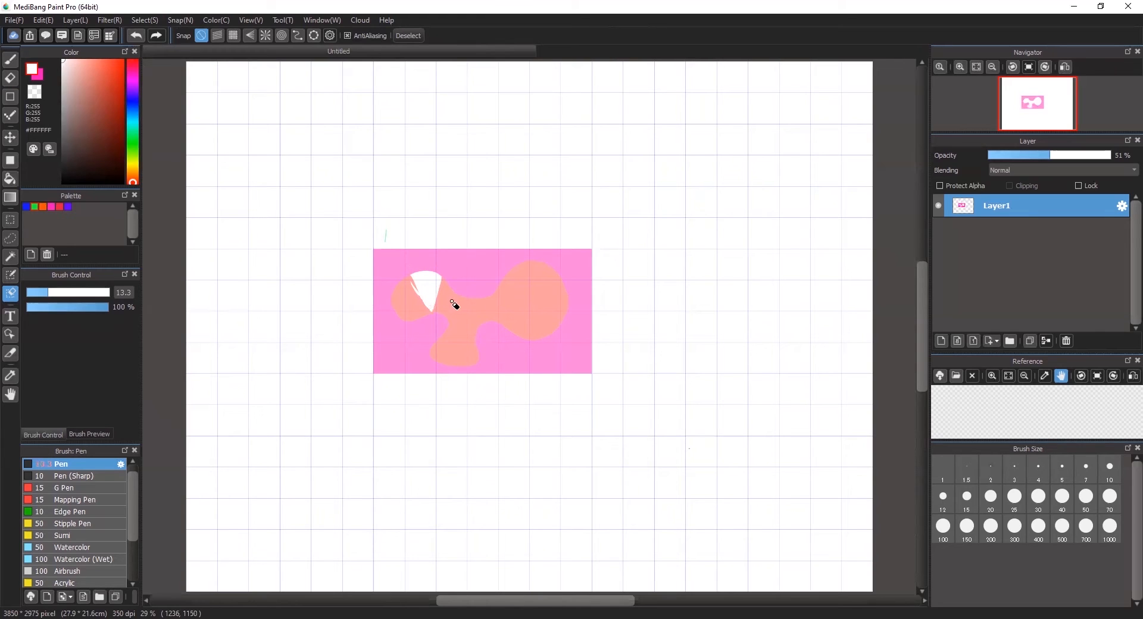
# - Cut a V-shaped notch into the right lobe with brush size 23
pyautogui.moveTo(531, 260)
pyautogui.mouseDown()
pyautogui.moveTo(529, 288)
pyautogui.moveTo(553, 264)
pyautogui.moveTo(540, 262)
pyautogui.mouseUp()
pyautogui.click(64, 293)
pyautogui.moveTo(537, 260)
pyautogui.mouseDown()
pyautogui.moveTo(533, 288)
pyautogui.moveTo(543, 265)
pyautogui.moveTo(540, 279)
pyautogui.mouseUp()
pyautogui.moveTo(533, 277)
pyautogui.mouseDown()
pyautogui.moveTo(532, 302)
pyautogui.moveTo(542, 278)
pyautogui.mouseUp()
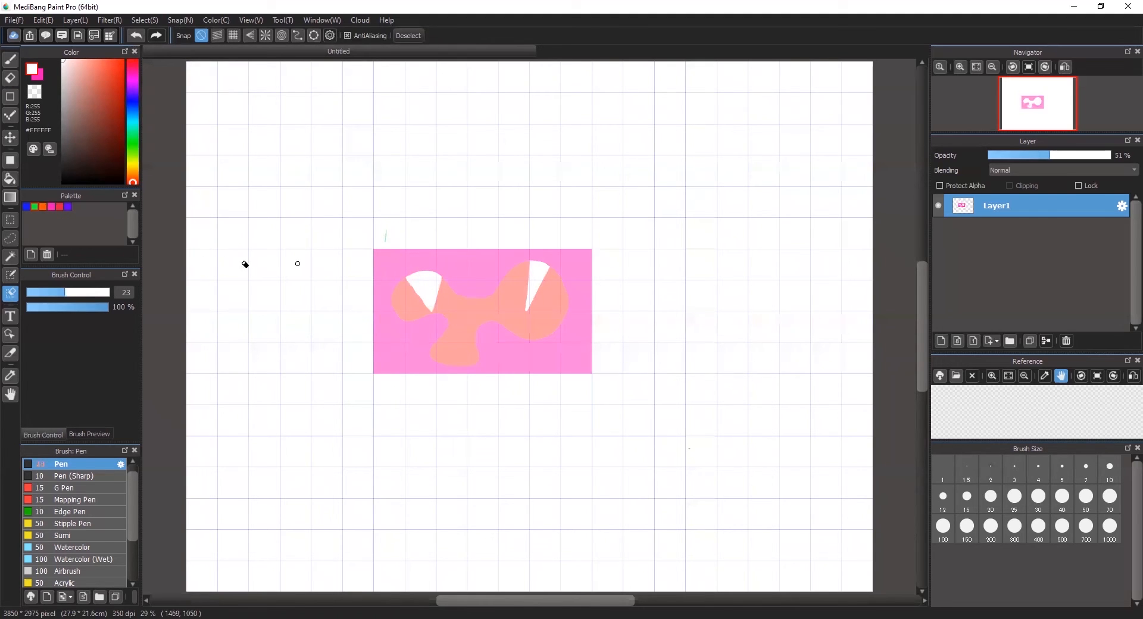
pyautogui.click(16, 237)
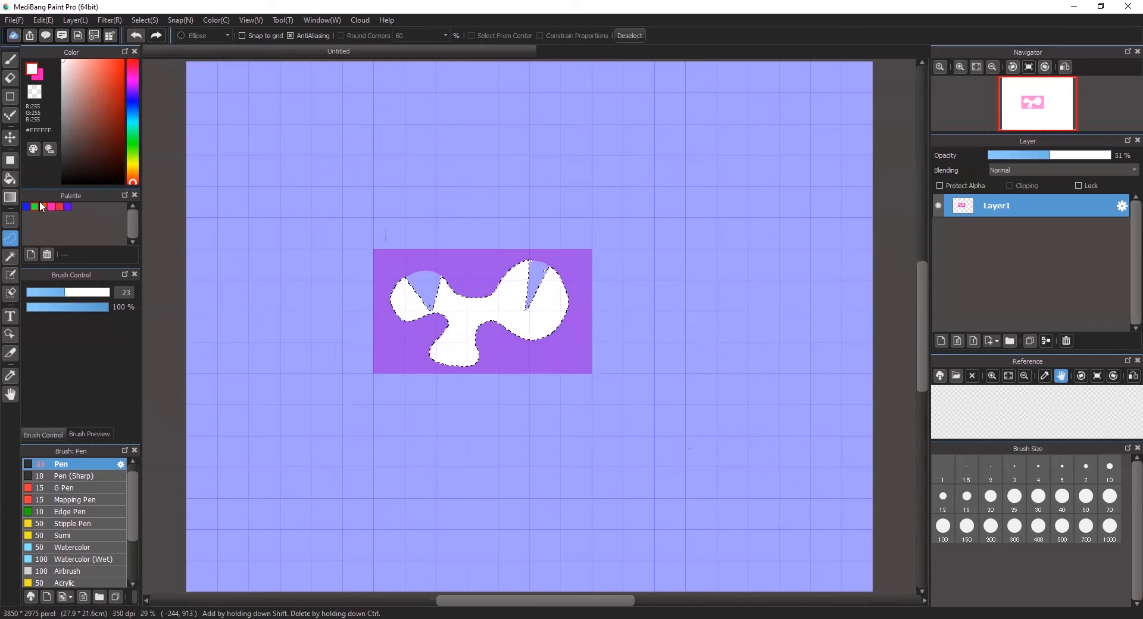
# - Set the drawing colour to pink #FC13B9 via Edit Color and select the Pen tool
pyautogui.click(9, 178)
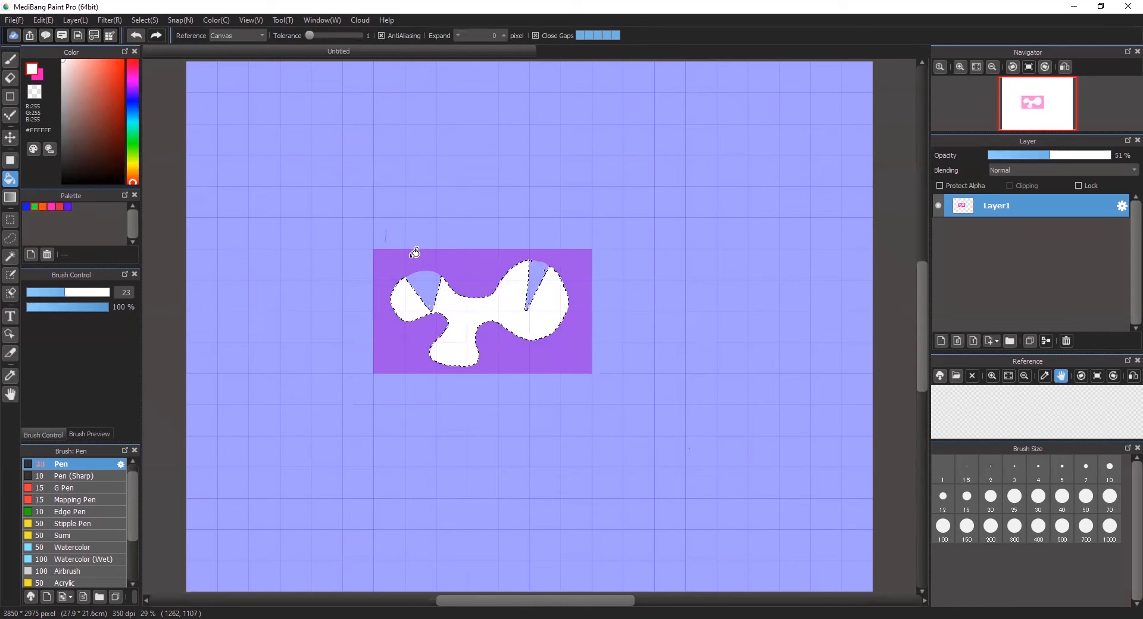
pyautogui.hotkey('ctrl', 'd')
pyautogui.doubleClick(50, 206)
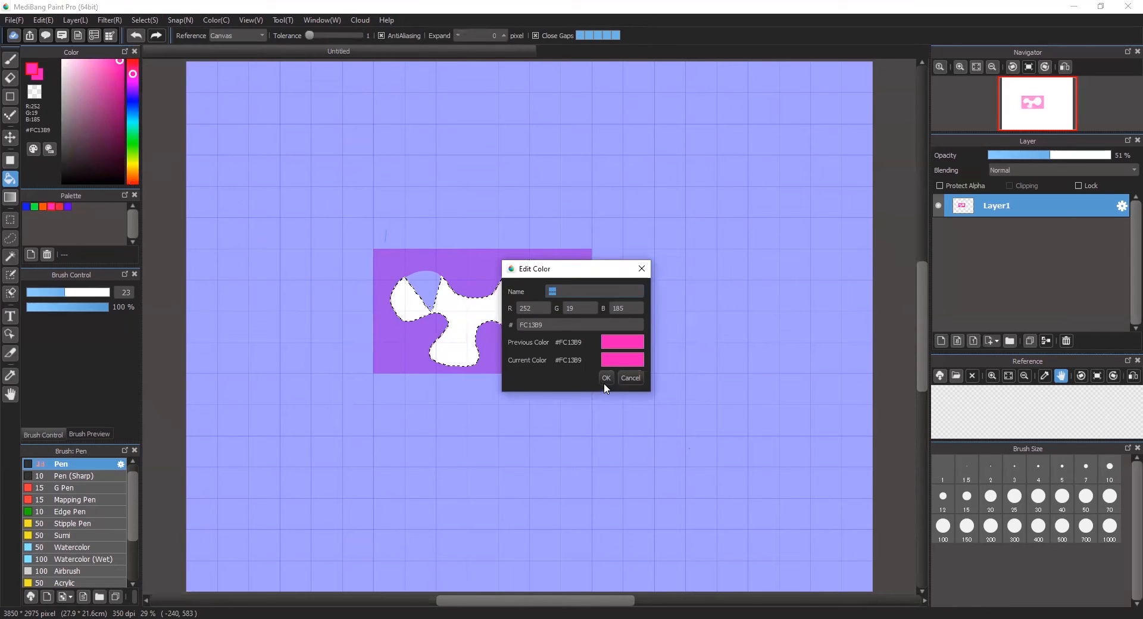
pyautogui.click(606, 377)
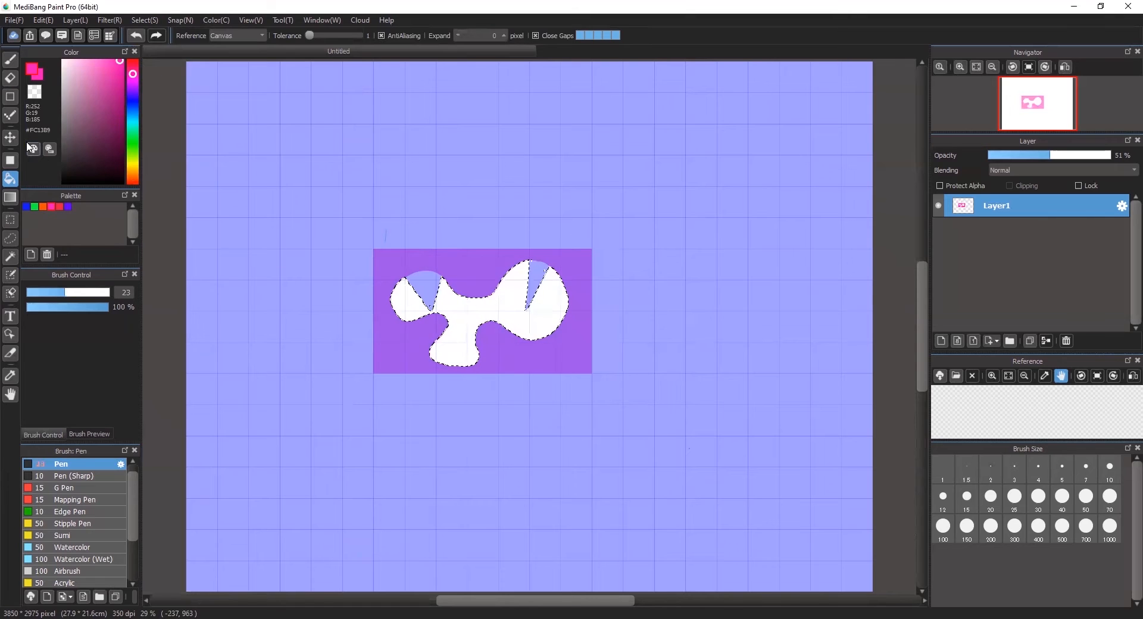
pyautogui.click(10, 59)
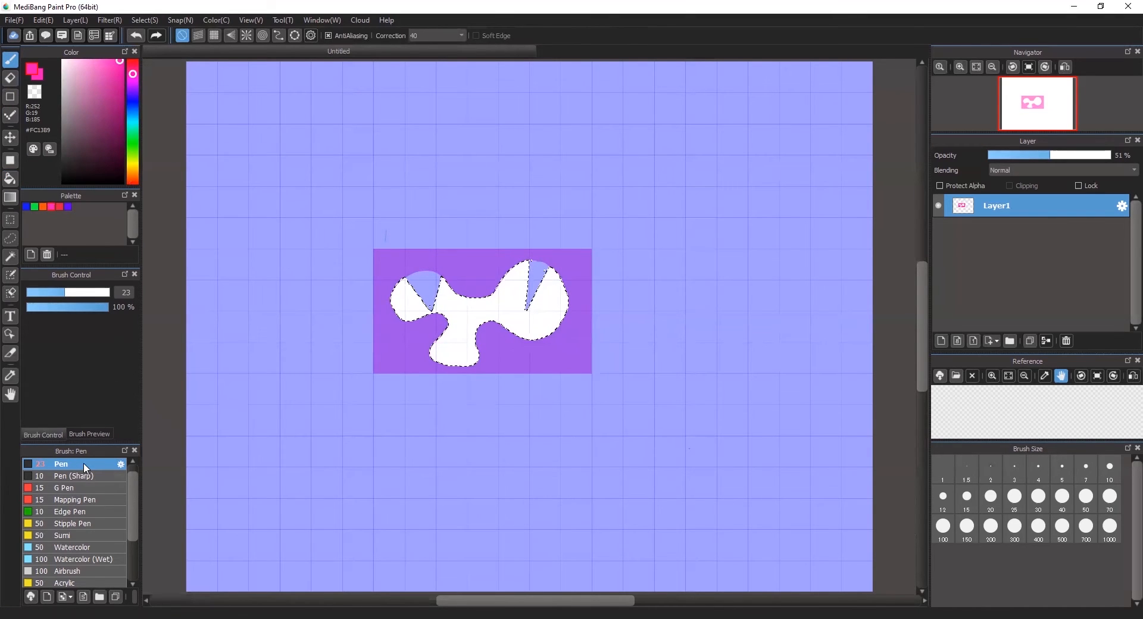
# - Paint the selected blob purple using pen sizes 62 then 135, then deselect
pyautogui.click(92, 293)
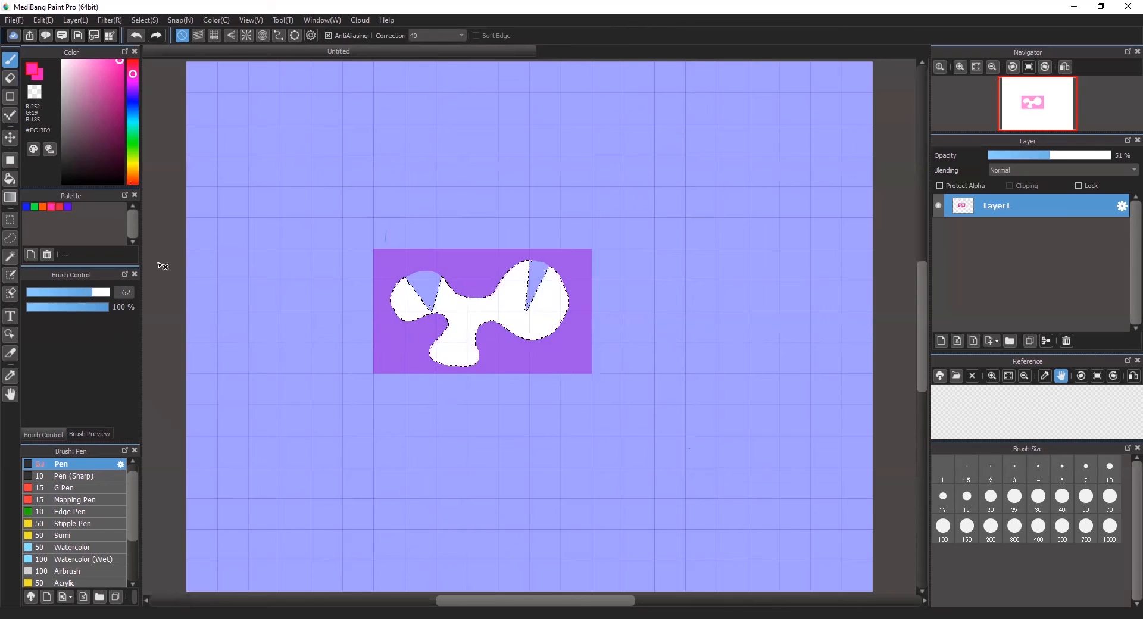
pyautogui.click(68, 207)
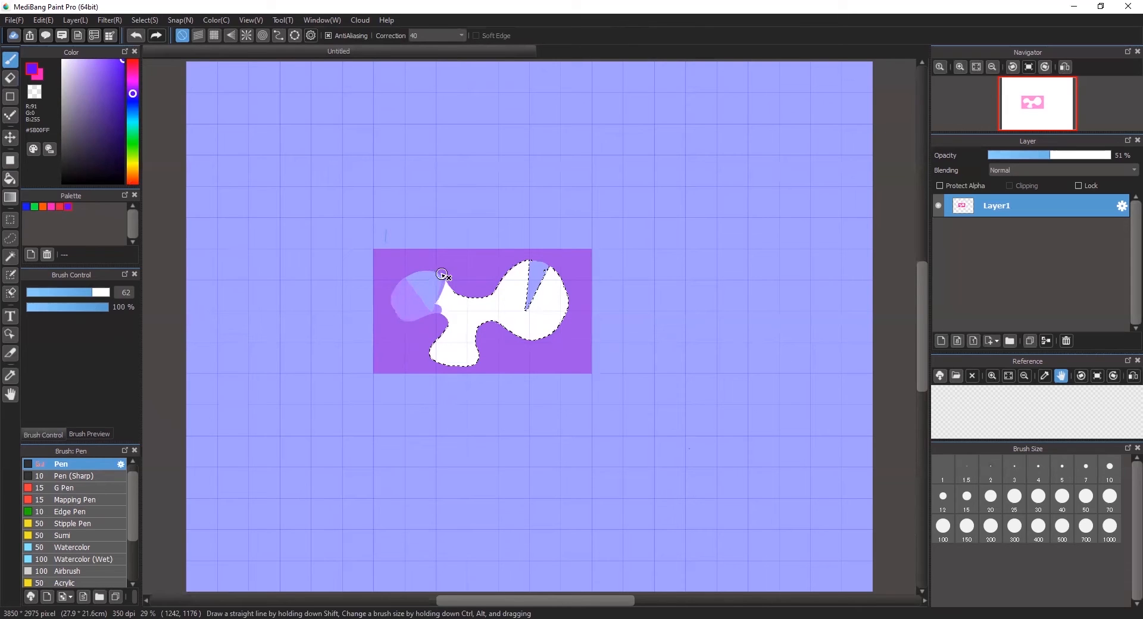
pyautogui.moveTo(435, 343)
pyautogui.mouseDown()
pyautogui.moveTo(462, 294)
pyautogui.moveTo(437, 370)
pyautogui.moveTo(474, 286)
pyautogui.moveTo(448, 366)
pyautogui.moveTo(476, 285)
pyautogui.moveTo(450, 364)
pyautogui.moveTo(484, 288)
pyautogui.moveTo(447, 270)
pyautogui.moveTo(529, 327)
pyautogui.moveTo(476, 282)
pyautogui.moveTo(458, 370)
pyautogui.moveTo(507, 258)
pyautogui.moveTo(494, 341)
pyautogui.moveTo(519, 264)
pyautogui.moveTo(509, 321)
pyautogui.moveTo(537, 267)
pyautogui.moveTo(518, 323)
pyautogui.moveTo(558, 250)
pyautogui.moveTo(532, 318)
pyautogui.moveTo(565, 269)
pyautogui.moveTo(541, 314)
pyautogui.moveTo(551, 325)
pyautogui.moveTo(566, 309)
pyautogui.moveTo(528, 334)
pyautogui.mouseUp()
pyautogui.click(108, 293)
pyautogui.moveTo(441, 358); pyautogui.dragTo(443, 339)
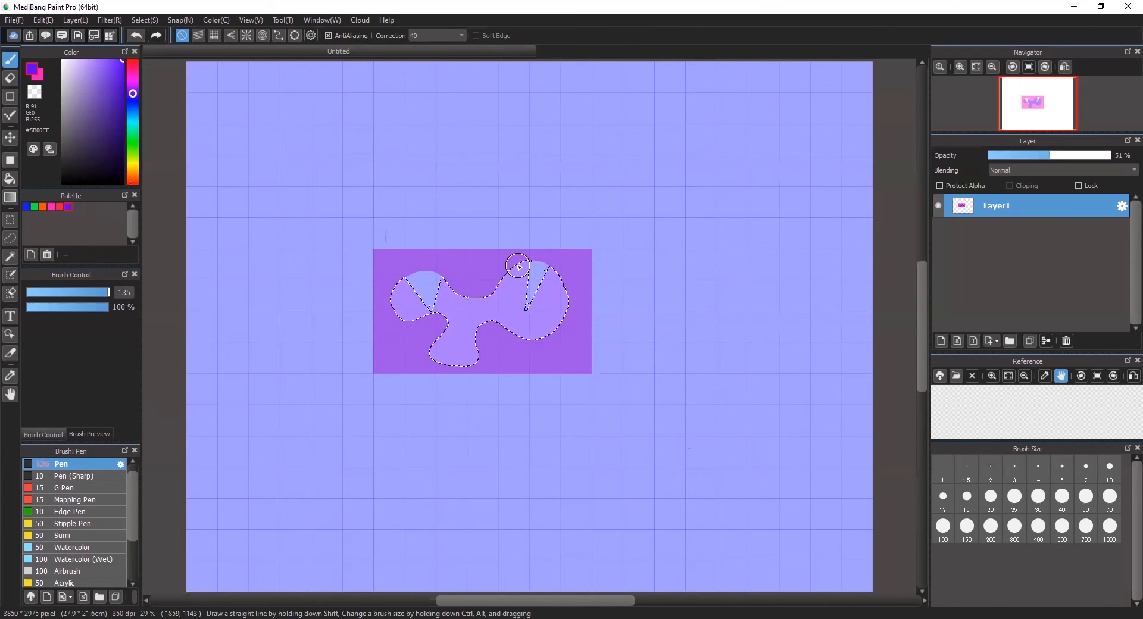
pyautogui.hotkey('ctrl', 'd')
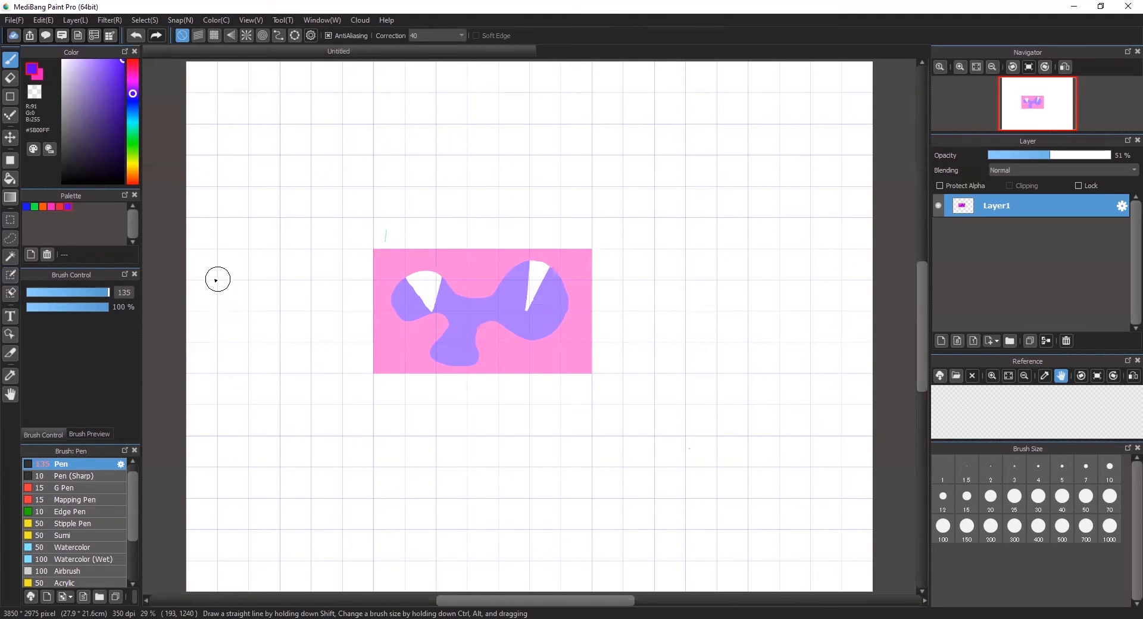
# - With the Magic Wand, select the purple blob, deselect, then select the pink area around it
pyautogui.click(10, 258)
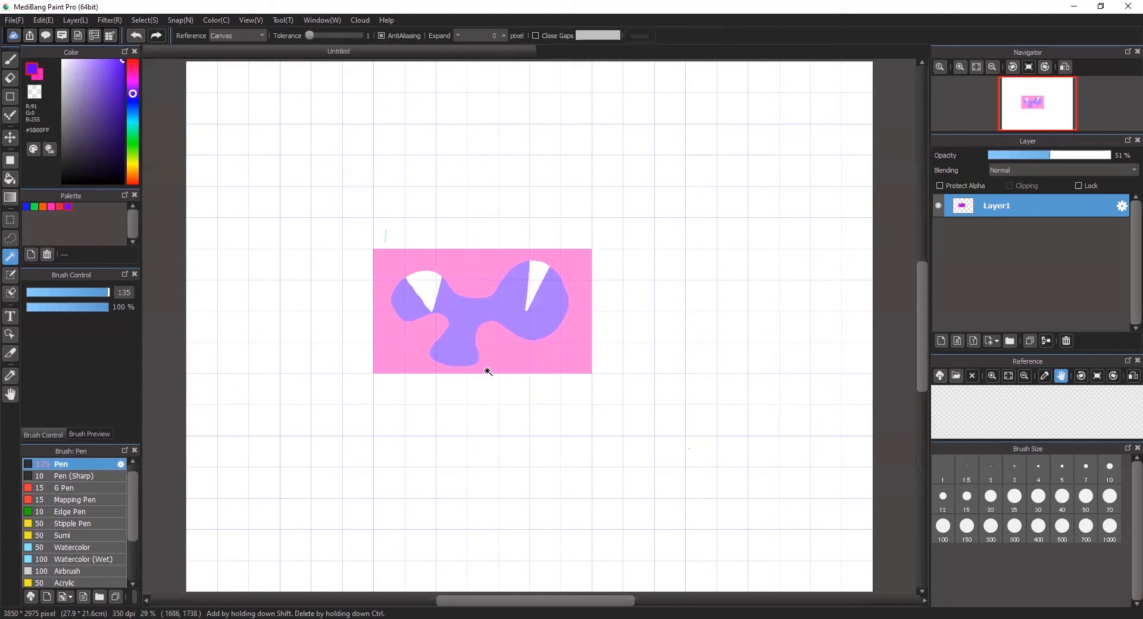
pyautogui.click(506, 309)
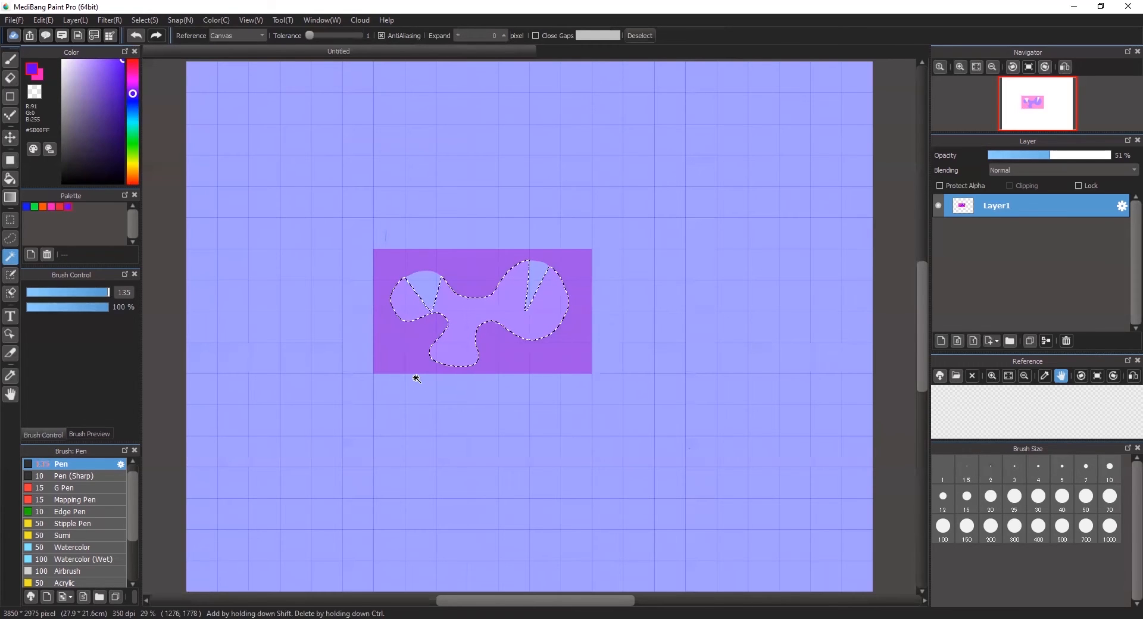
pyautogui.hotkey('ctrl', 'd')
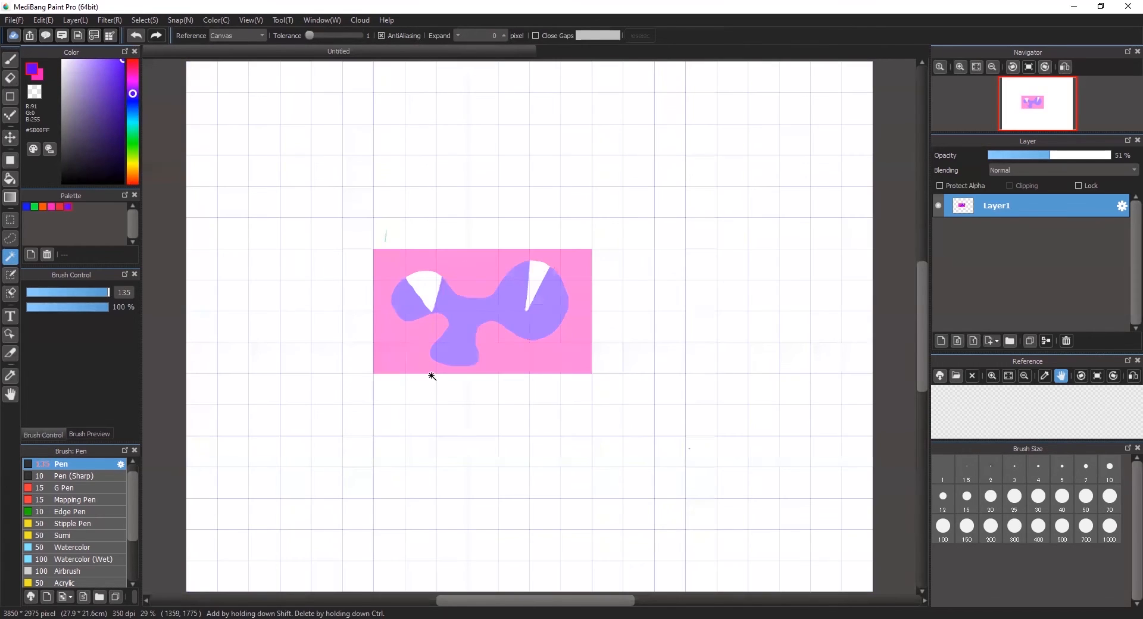
pyautogui.click(411, 338)
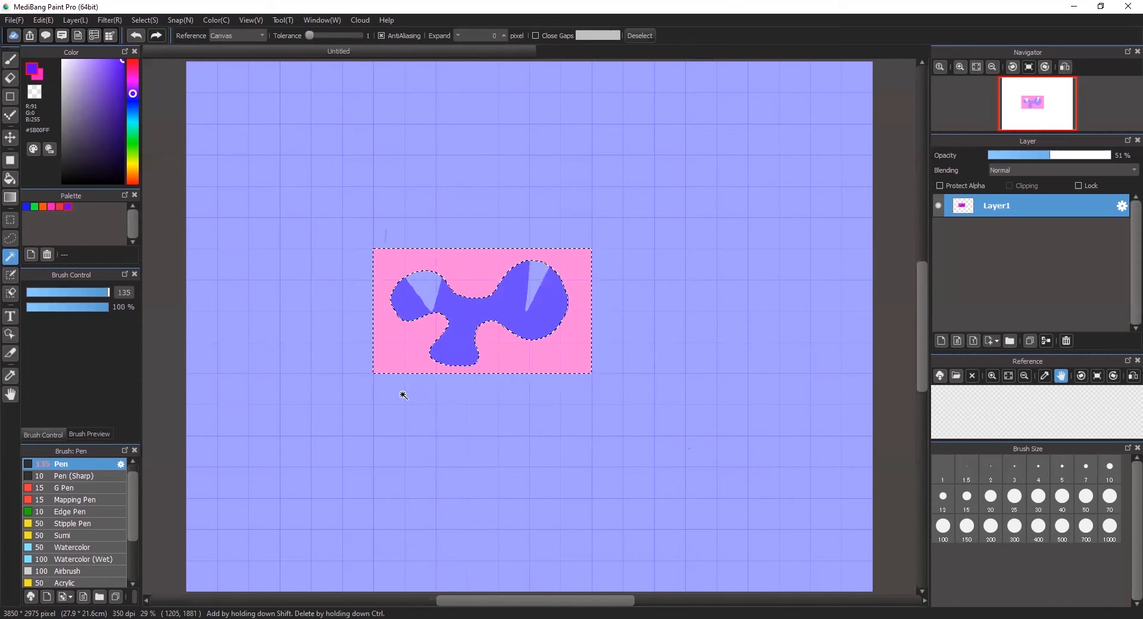
# - Bucket-fill the pink background around the blob green, then orange, and deselect
pyautogui.click(35, 206)
pyautogui.click(10, 178)
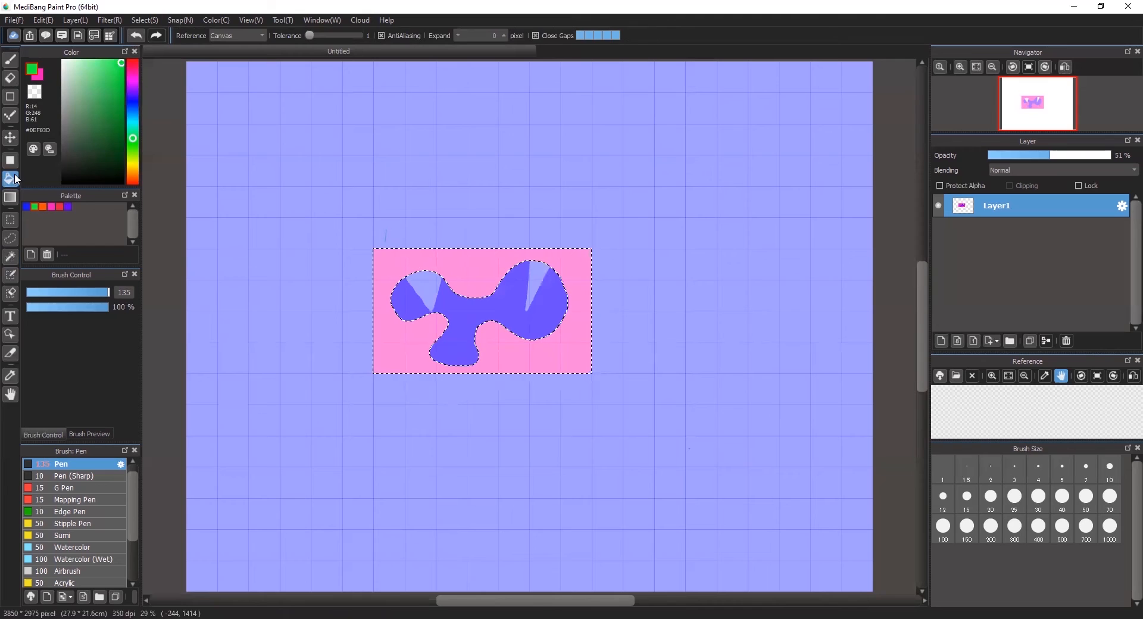
pyautogui.click(391, 335)
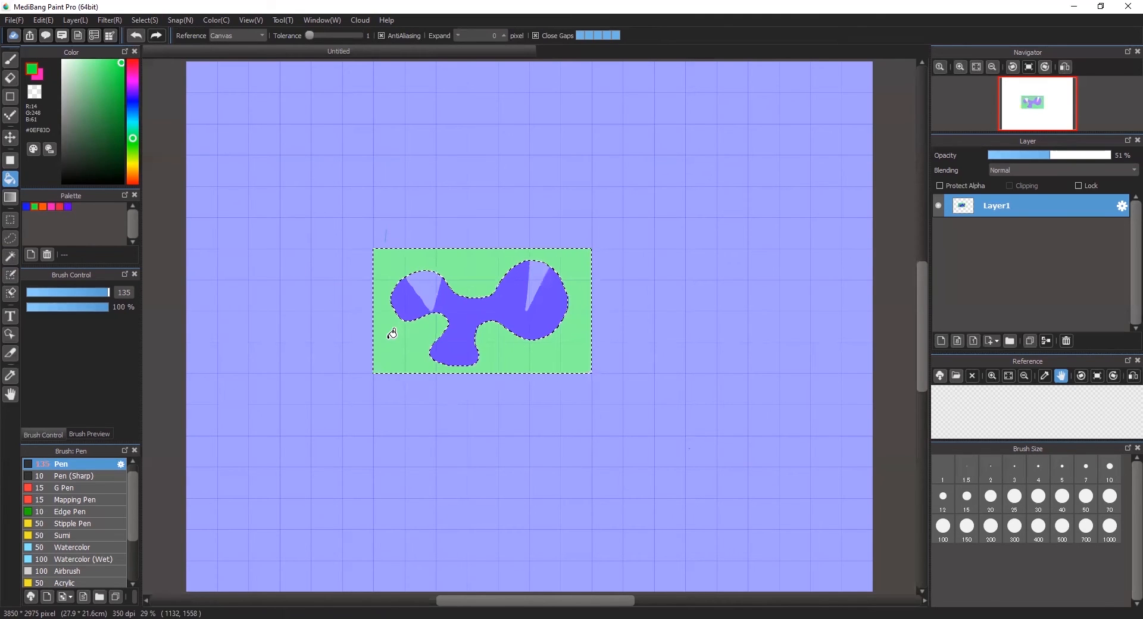
pyautogui.click(43, 205)
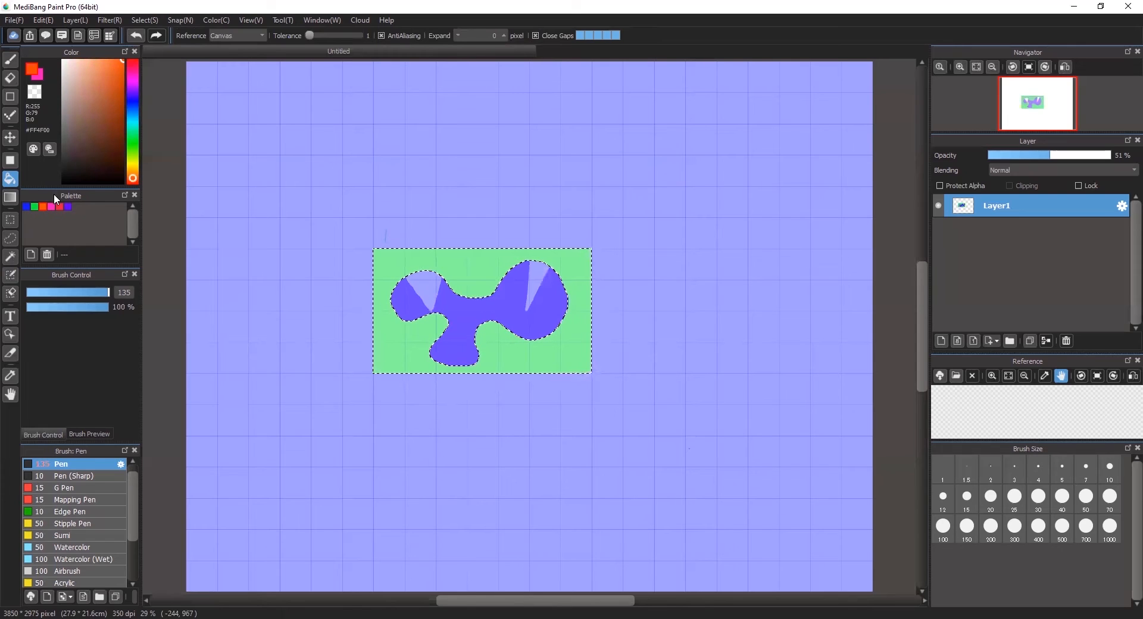
pyautogui.click(455, 258)
pyautogui.hotkey('ctrl', 'd')
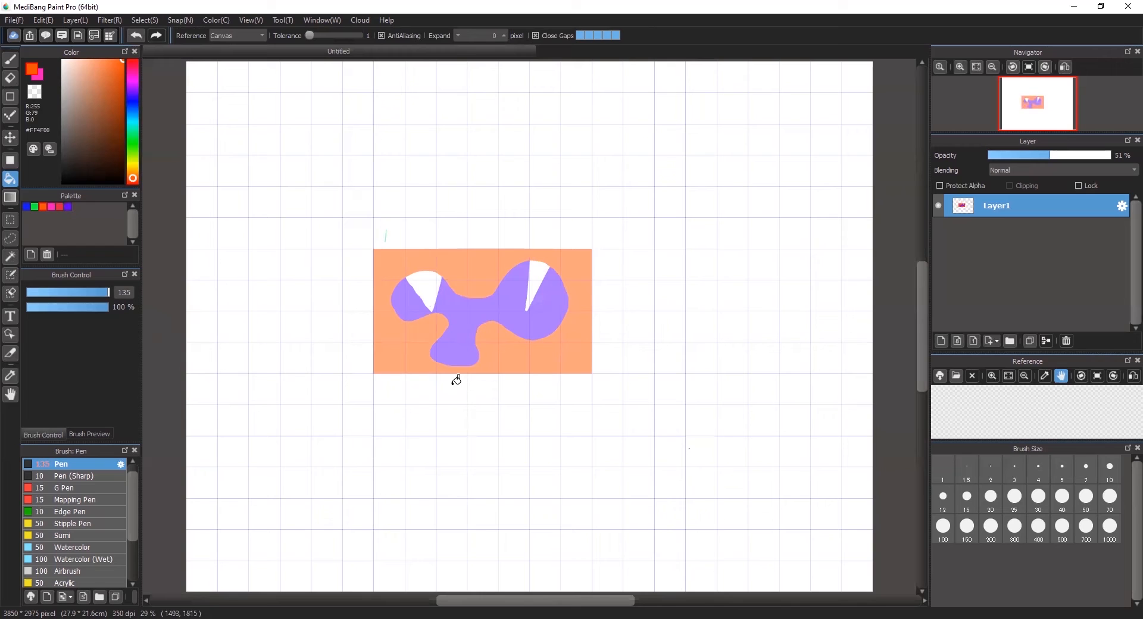
# - Step through undo/redo history to the plain pink rectangle, then try and undo an orange surrounding fill
pyautogui.hotkey('ctrl', 'z')
pyautogui.hotkey('ctrl', 'z')
pyautogui.hotkey('ctrl', 'z')
pyautogui.hotkey('ctrl', 'z')
pyautogui.hotkey('ctrl', 'z')
pyautogui.hotkey('ctrl', 'z')
pyautogui.hotkey('ctrl', 'z')
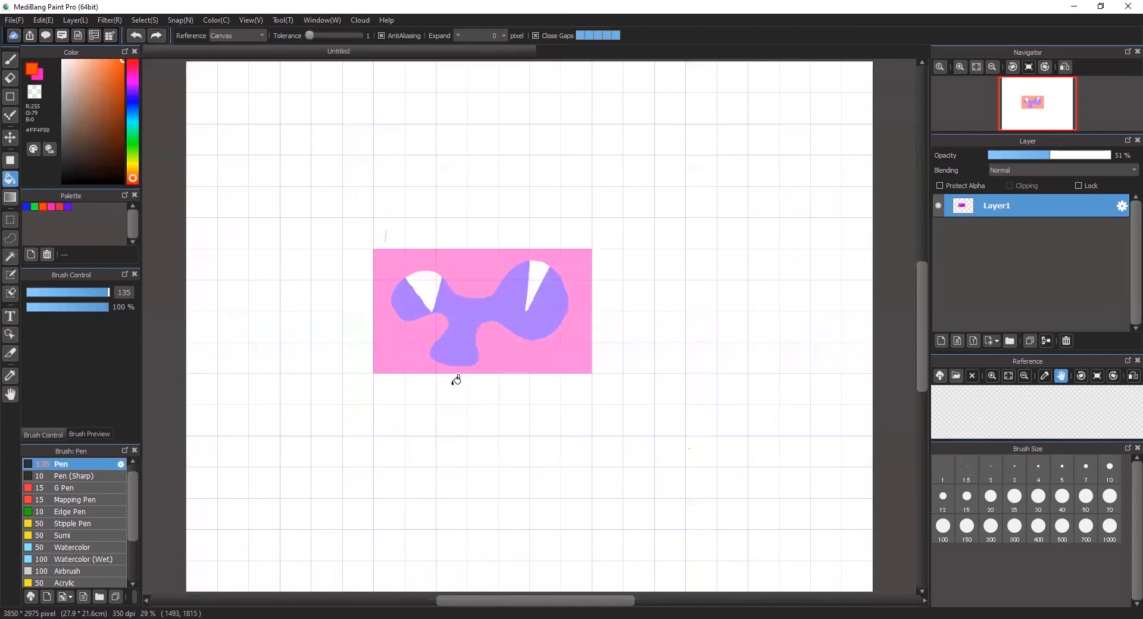
pyautogui.hotkey('ctrl', 'z')
pyautogui.hotkey('ctrl', 'z')
pyautogui.hotkey('ctrl', 'z')
pyautogui.hotkey('ctrl', 'z')
pyautogui.hotkey('ctrl', 'z')
pyautogui.hotkey('ctrl', 'z')
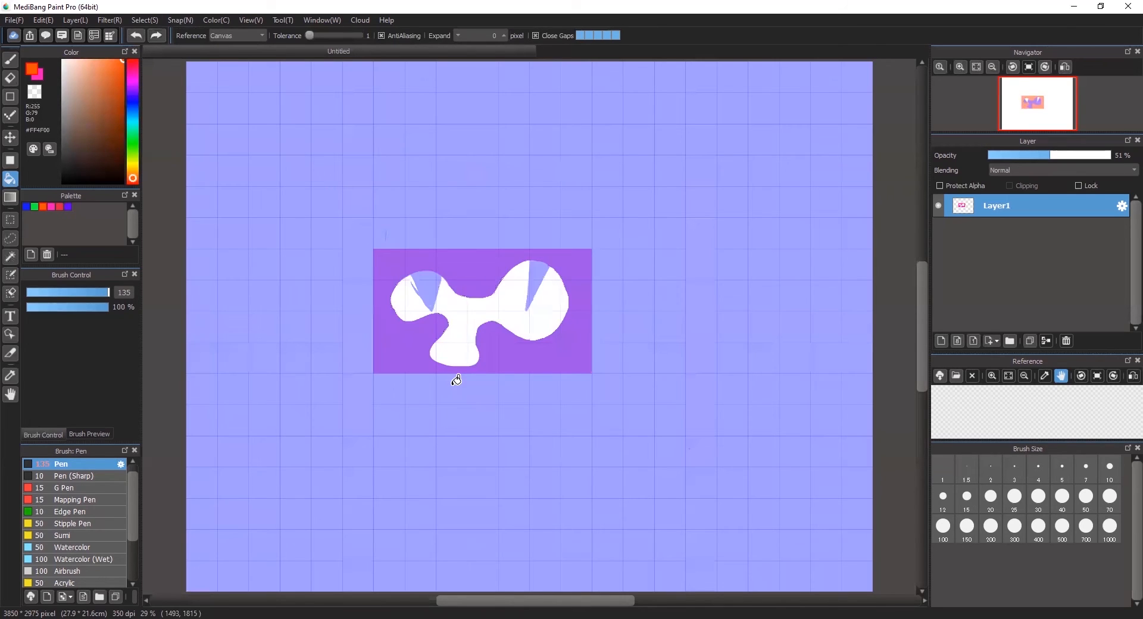
pyautogui.hotkey('ctrl', 'z')
pyautogui.hotkey('ctrl', 'z')
pyautogui.hotkey('ctrl', 'z')
pyautogui.hotkey('ctrl', 'z')
pyautogui.hotkey('ctrl', 'z')
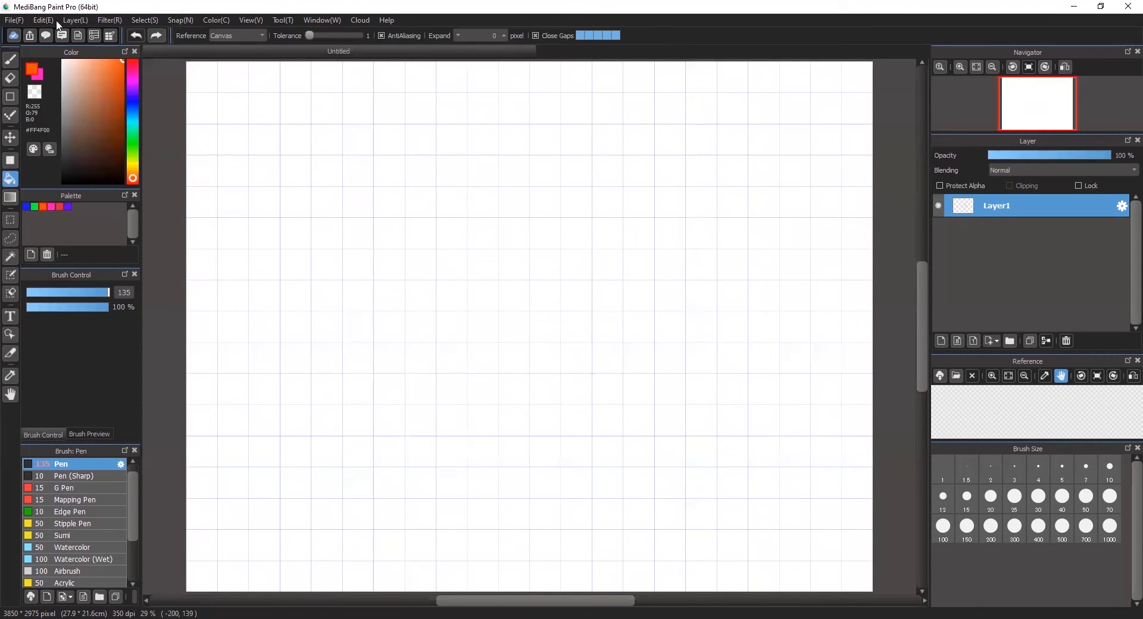
pyautogui.click(157, 36)
pyautogui.click(157, 36)
pyautogui.click(157, 36)
pyautogui.click(156, 37)
pyautogui.click(155, 36)
pyautogui.click(156, 35)
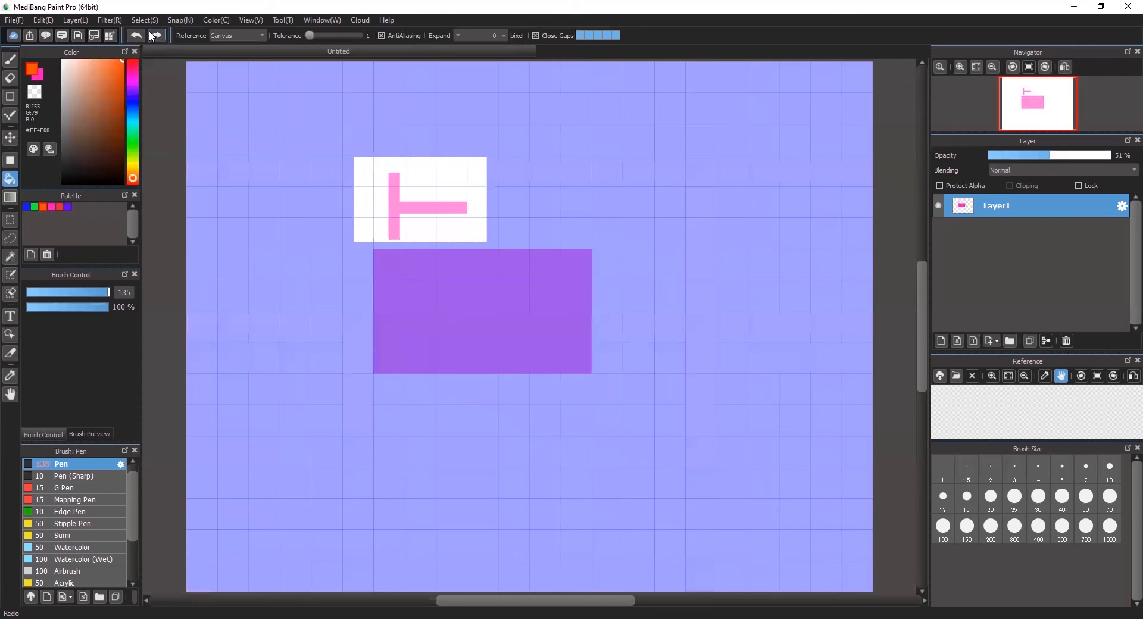
pyautogui.click(156, 36)
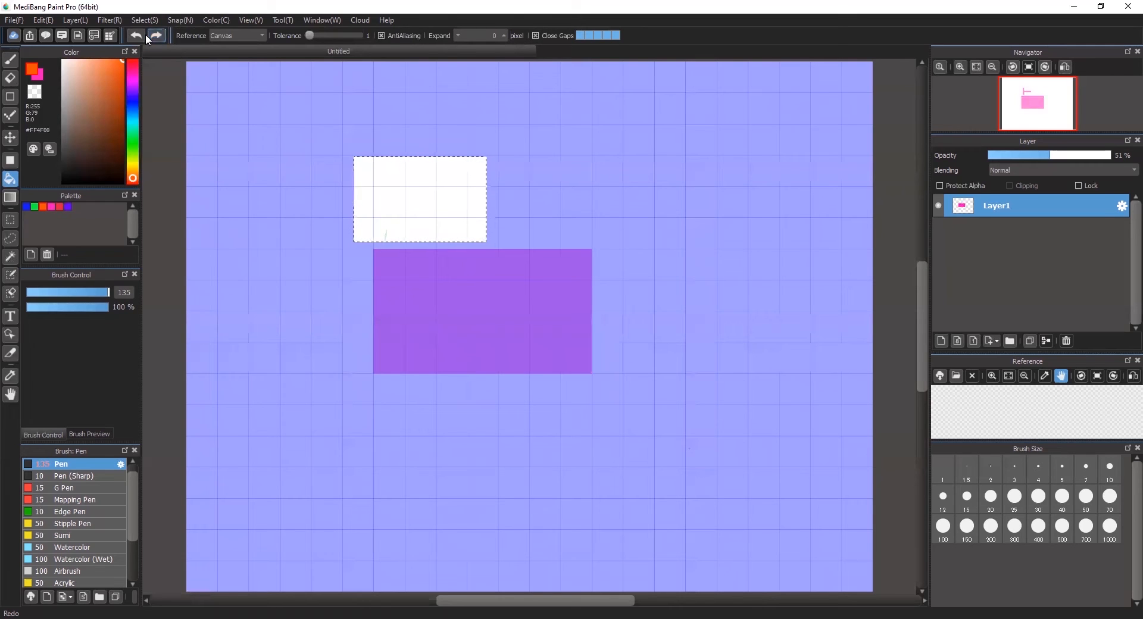
pyautogui.click(144, 35)
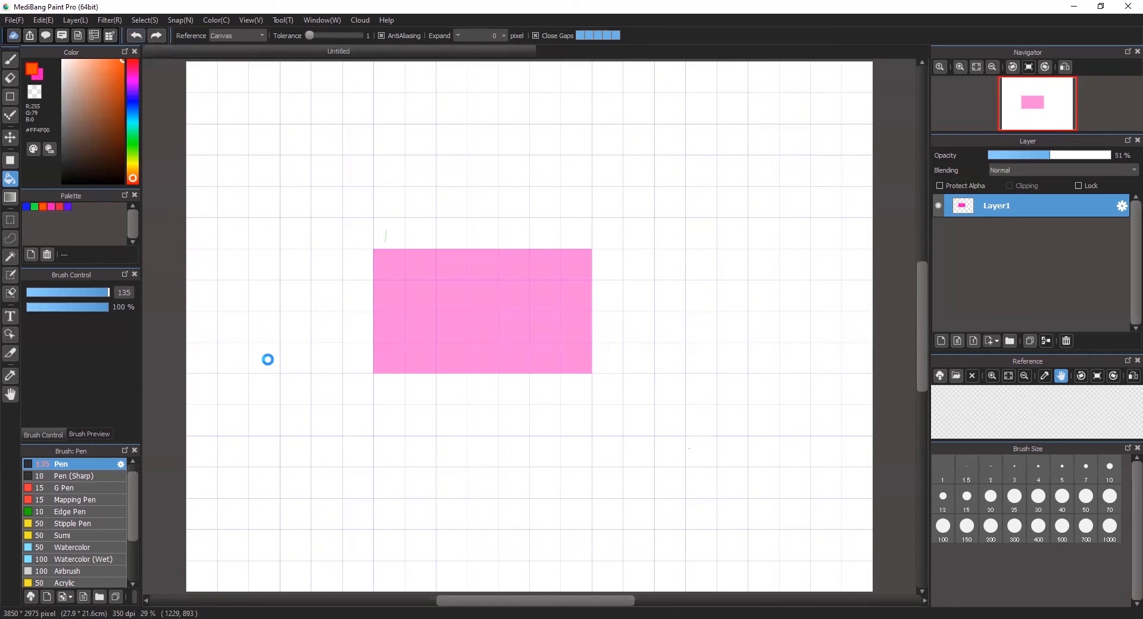
pyautogui.click(288, 333)
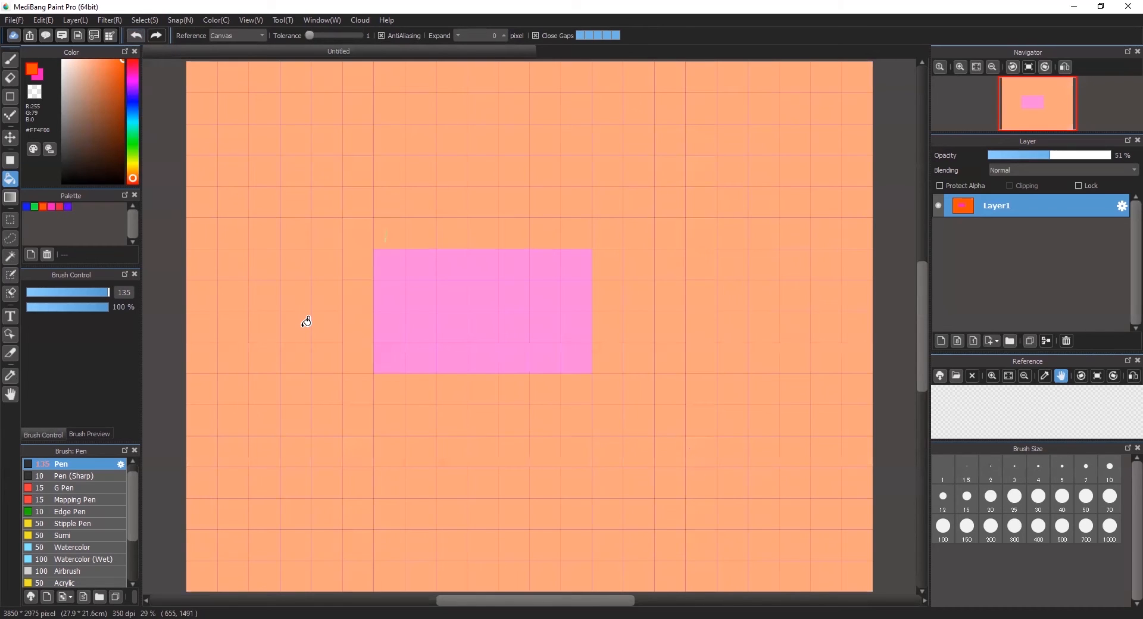
pyautogui.hotkey('ctrl', 'z')
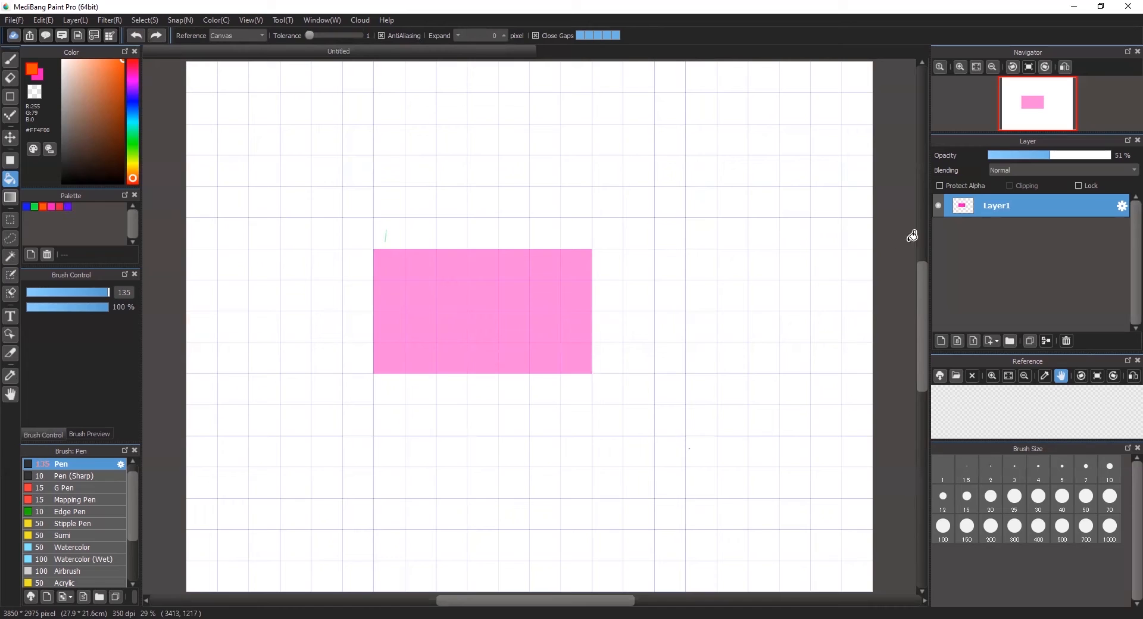
# - Add an empty Layer2 and place it below Layer1, the pink card layer
pyautogui.click(940, 341)
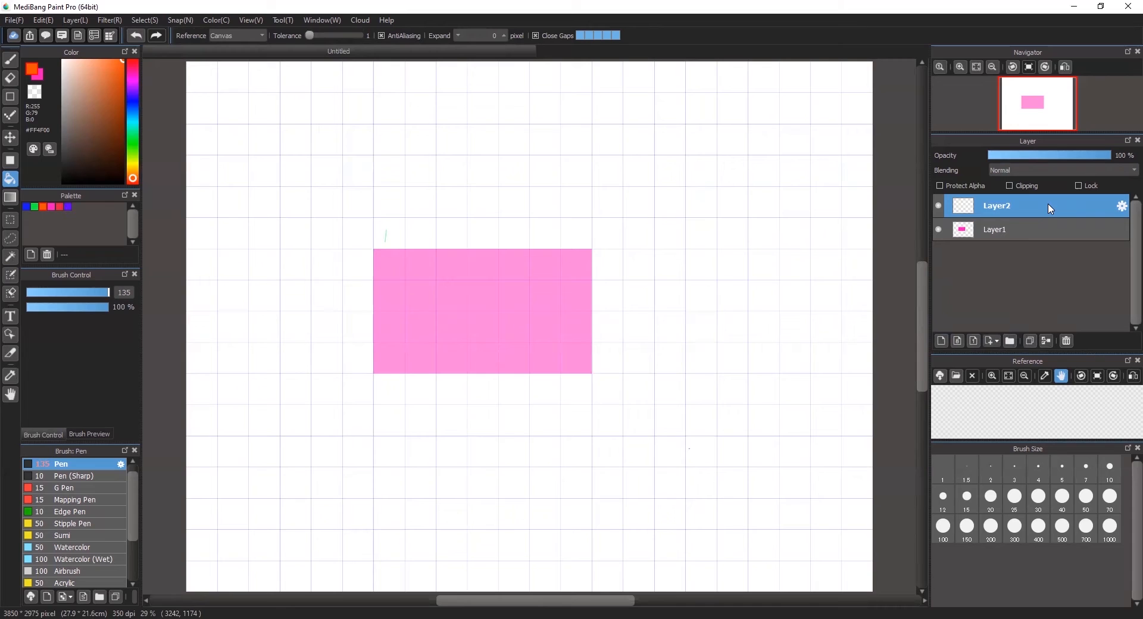
pyautogui.moveTo(1033, 257); pyautogui.dragTo(1030, 243)
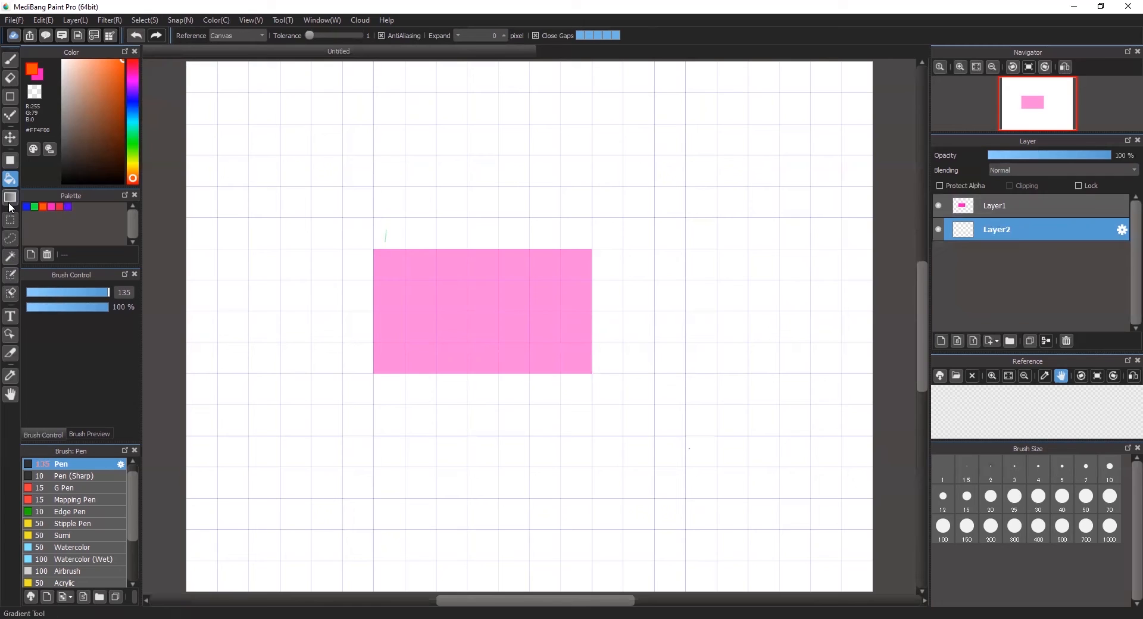
# - Draw a filled blue rectangle behind the pink card
pyautogui.click(9, 161)
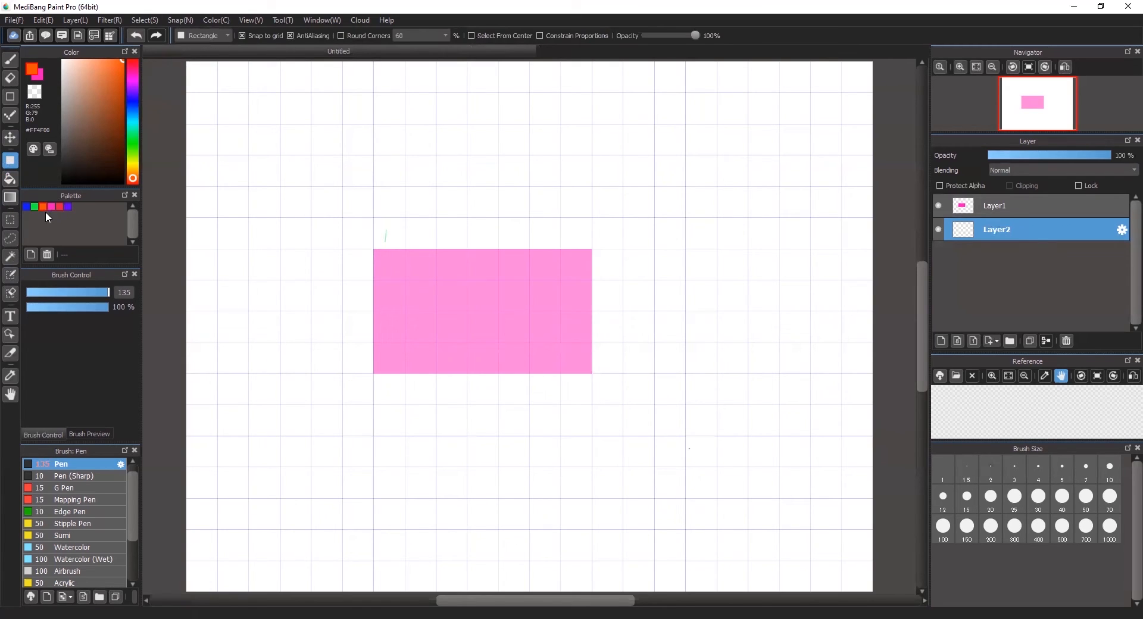
pyautogui.click(26, 206)
pyautogui.doubleClick(26, 207)
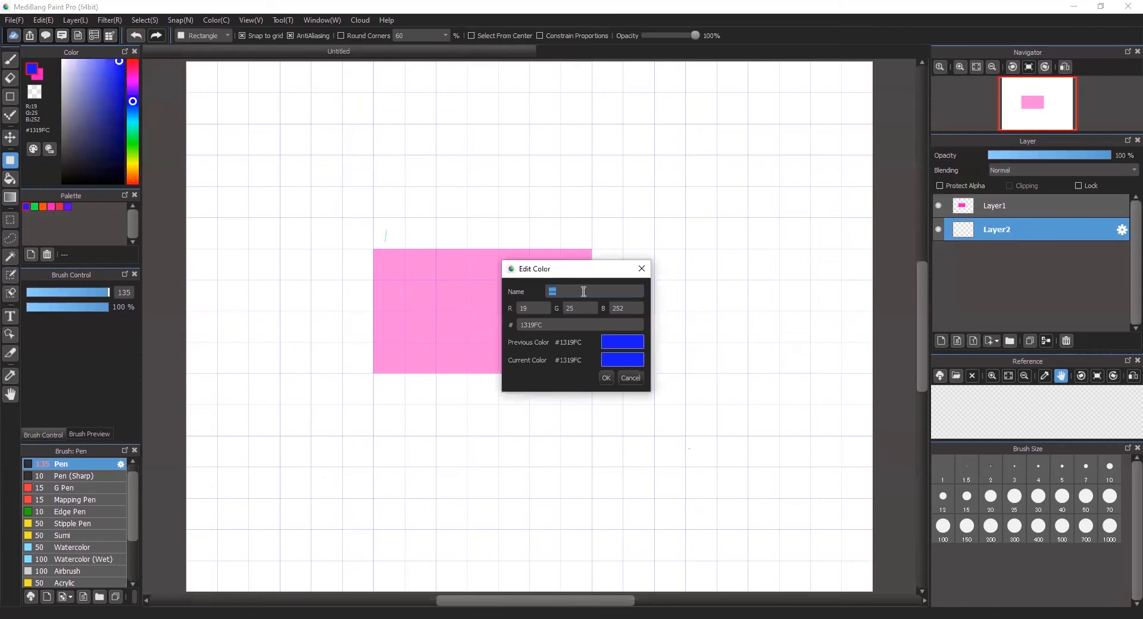
pyautogui.click(605, 376)
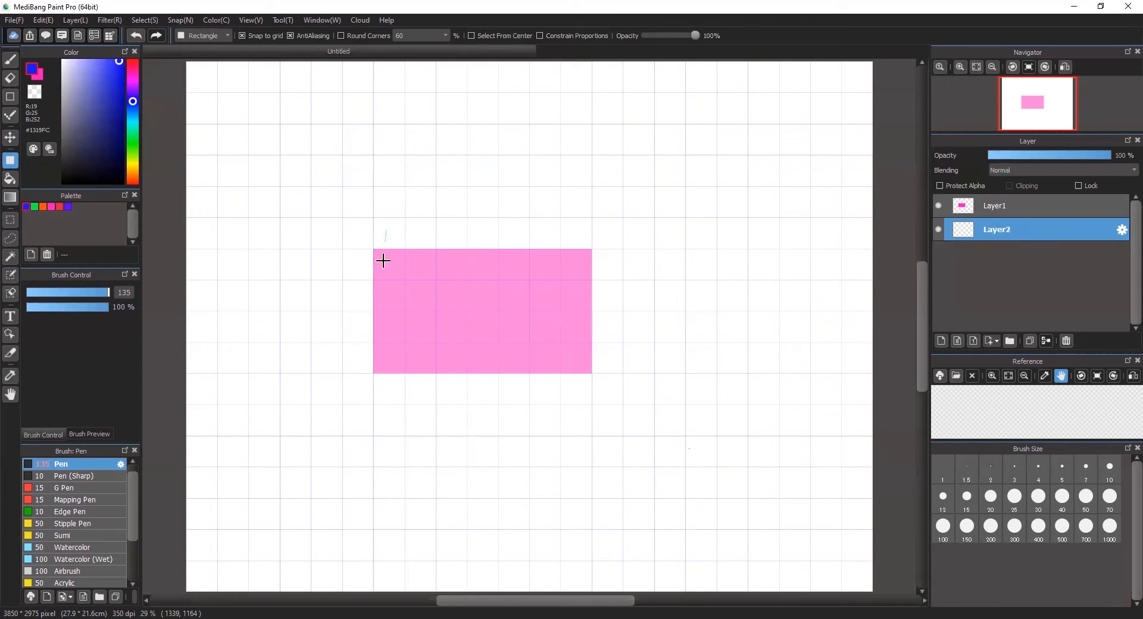
pyautogui.moveTo(377, 255); pyautogui.dragTo(577, 363)
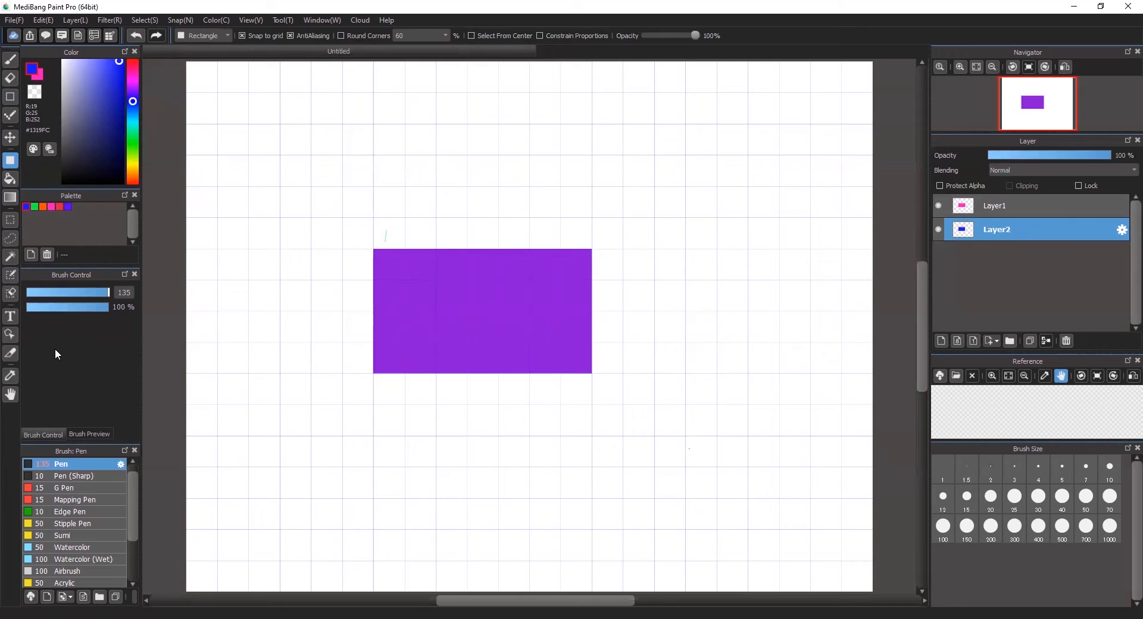
# - Set Layer1 opacity to 100% and add two empty layers, Layer3 and Layer4
pyautogui.click(1048, 207)
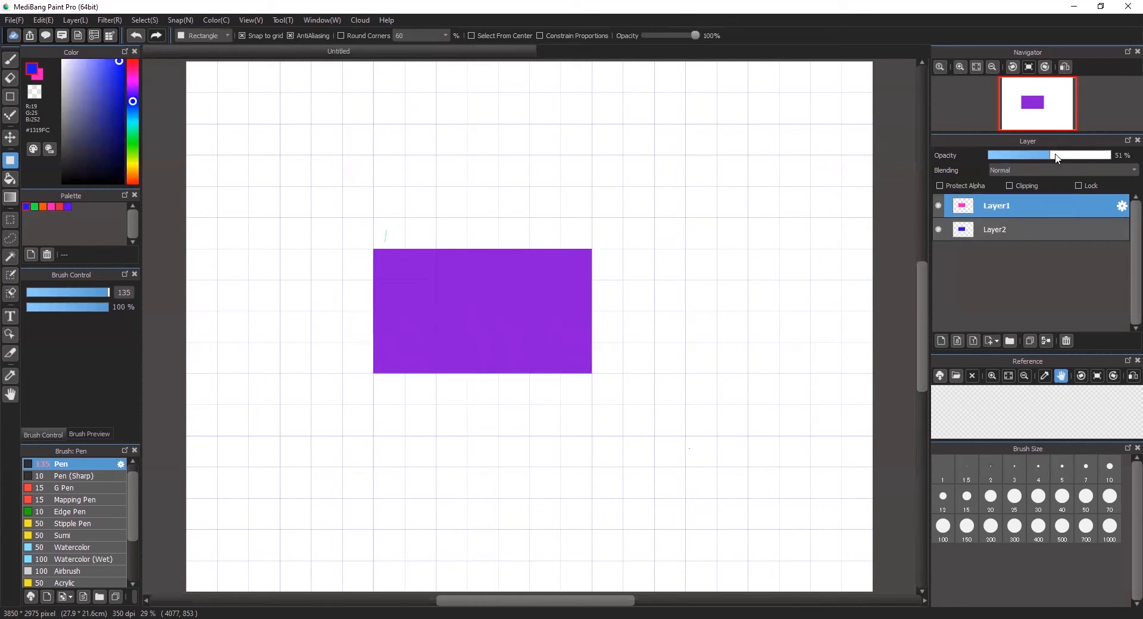
pyautogui.moveTo(1093, 158); pyautogui.dragTo(1112, 156)
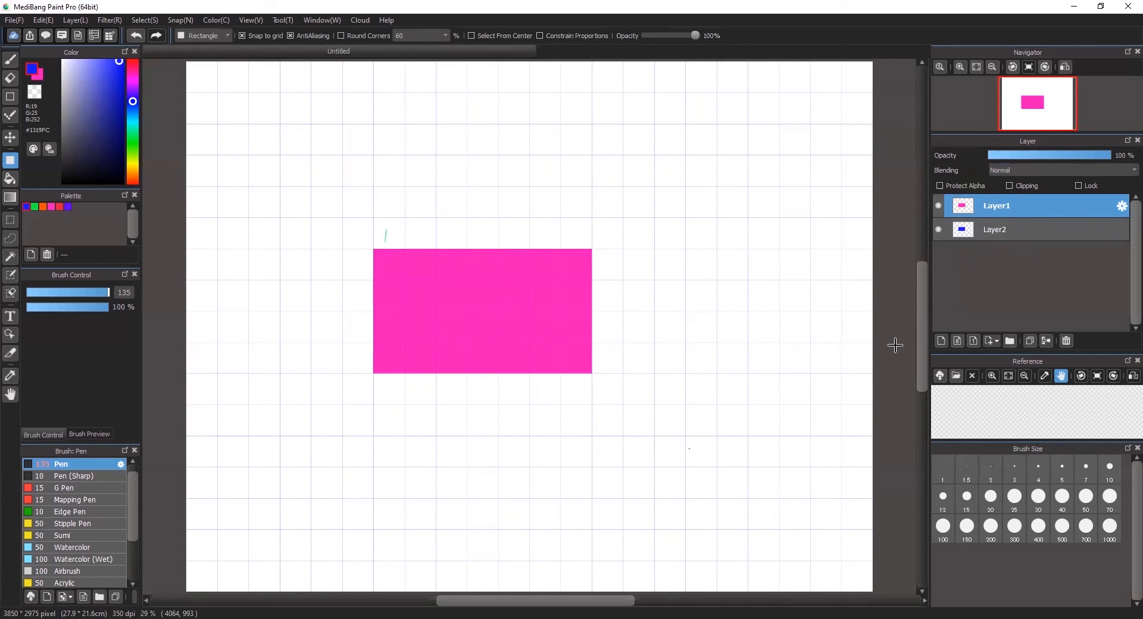
pyautogui.doubleClick(941, 341)
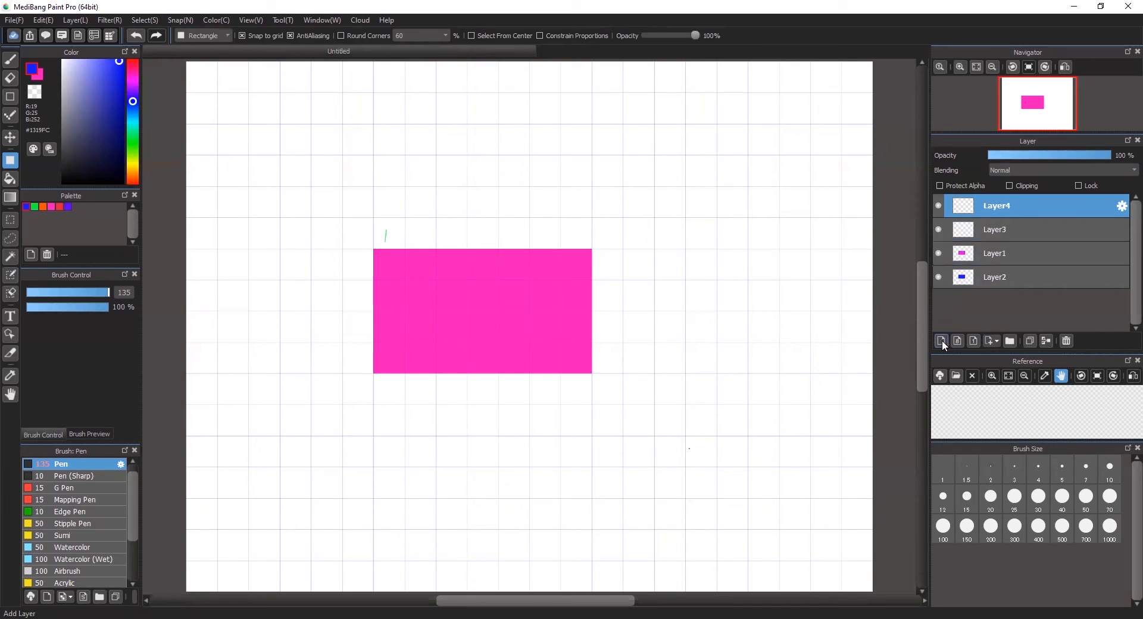
pyautogui.click(1030, 229)
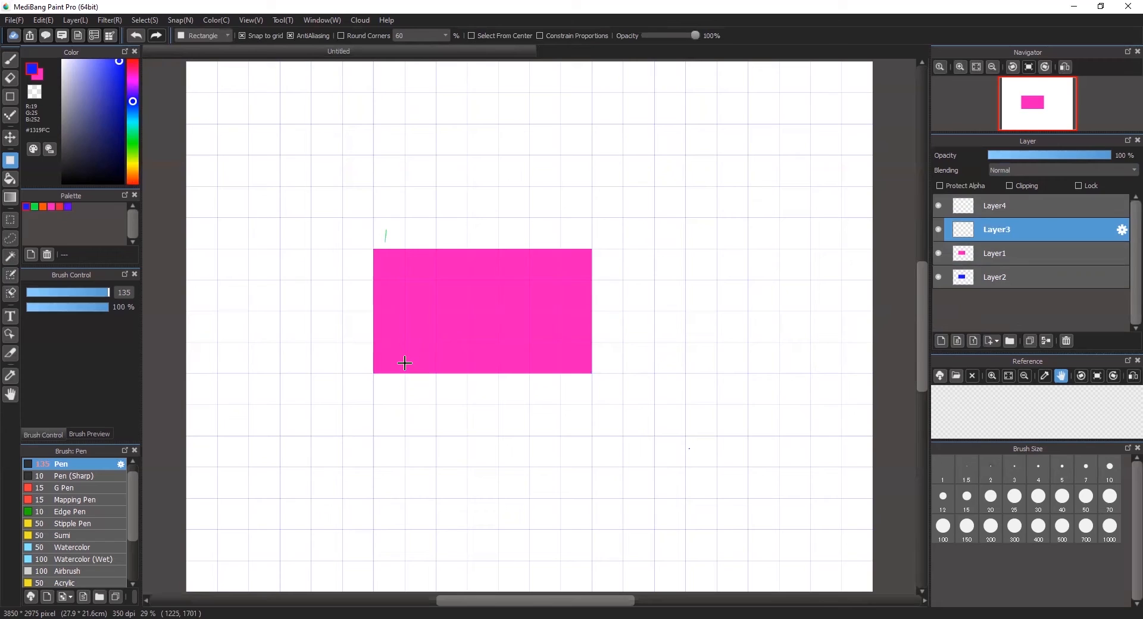
pyautogui.click(10, 318)
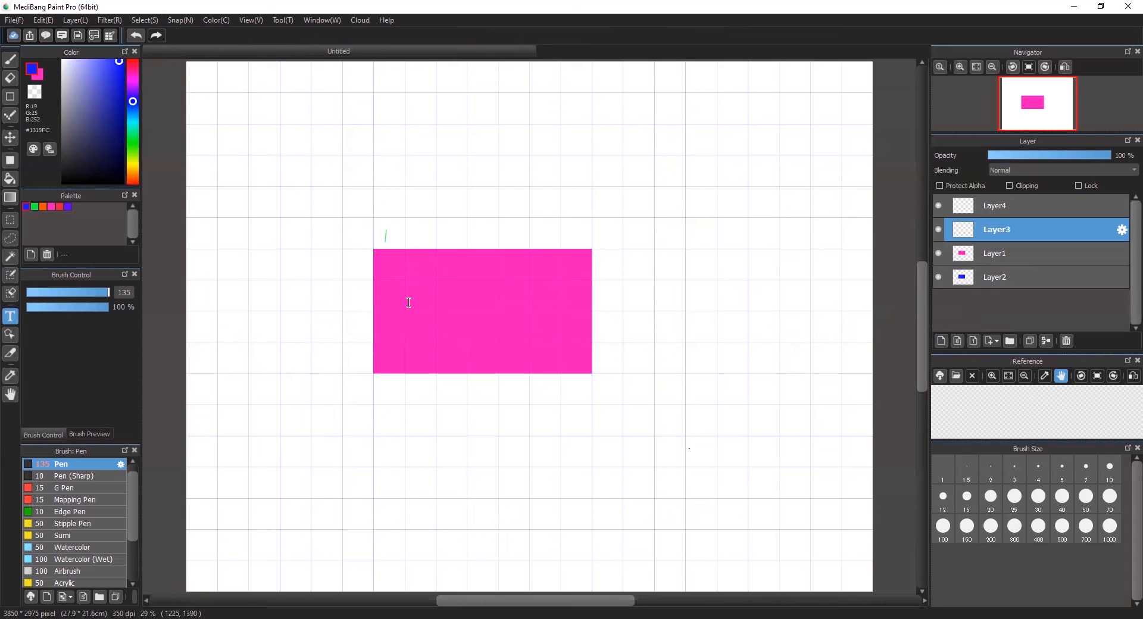
pyautogui.click(441, 297)
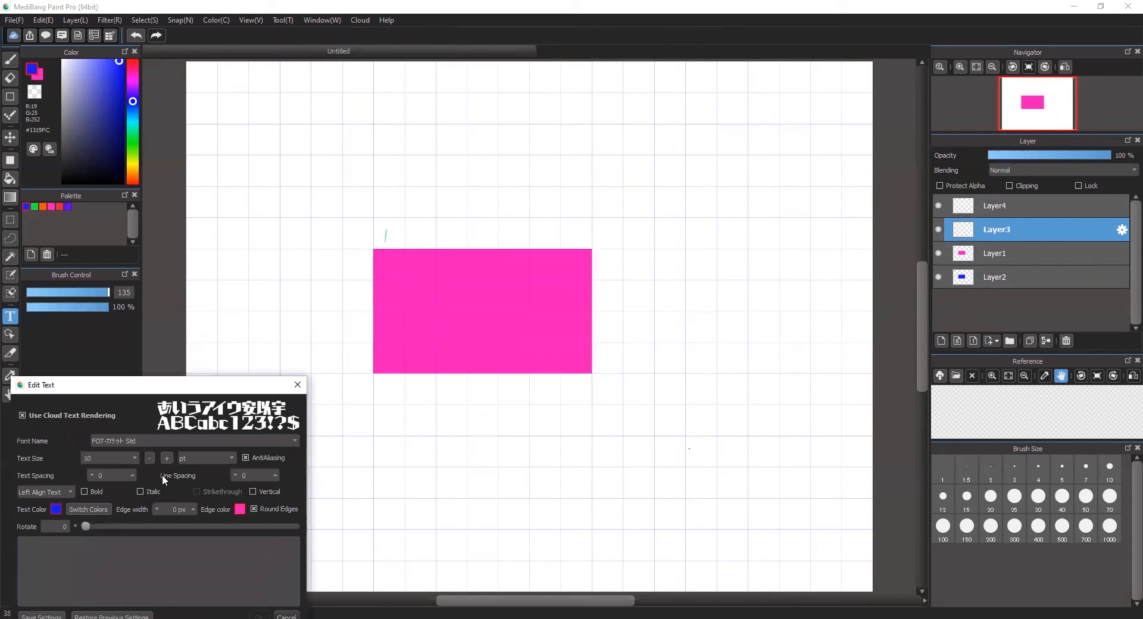
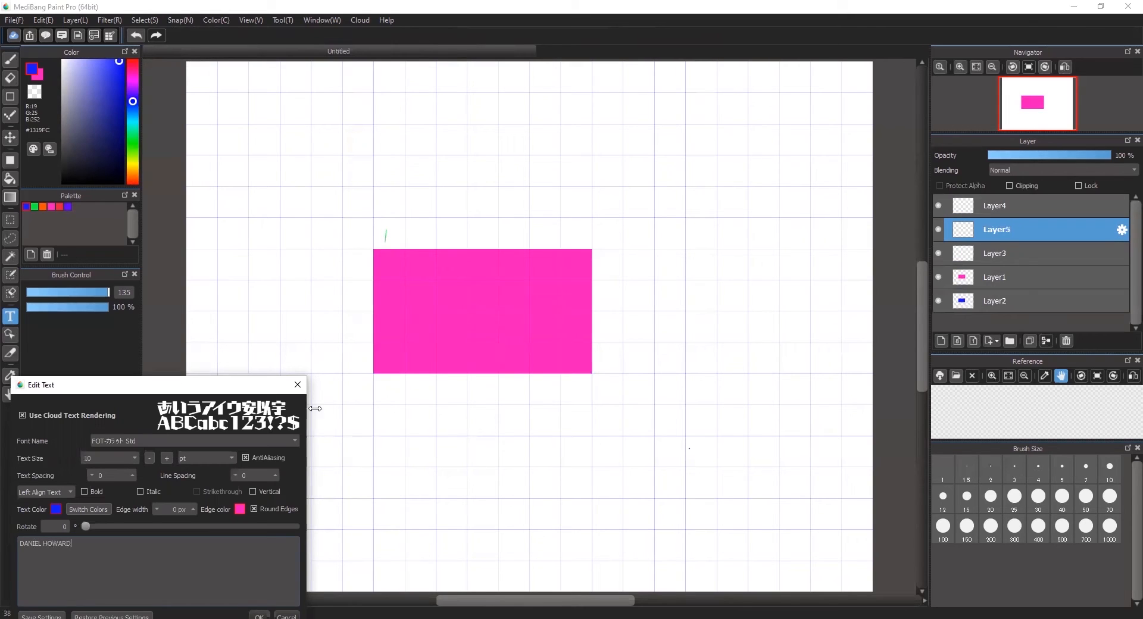
# - Set the text's font to the bold FOT-ラグランパンチ Std
pyautogui.click(267, 439)
pyautogui.scroll(-5, 267, 406)
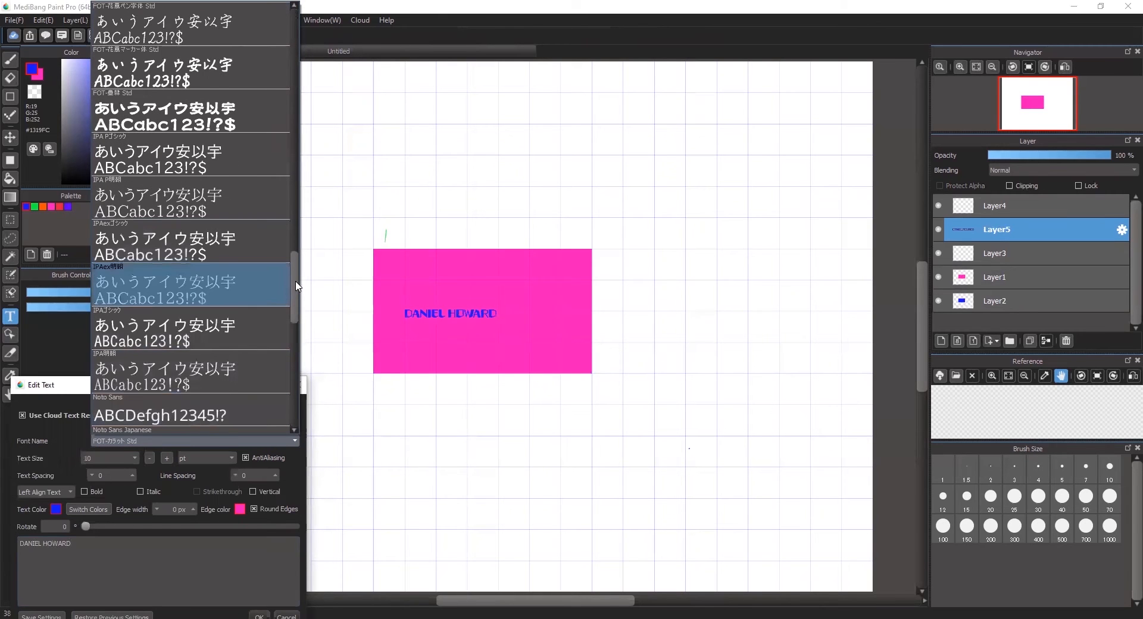
pyautogui.scroll(3, 289, 283)
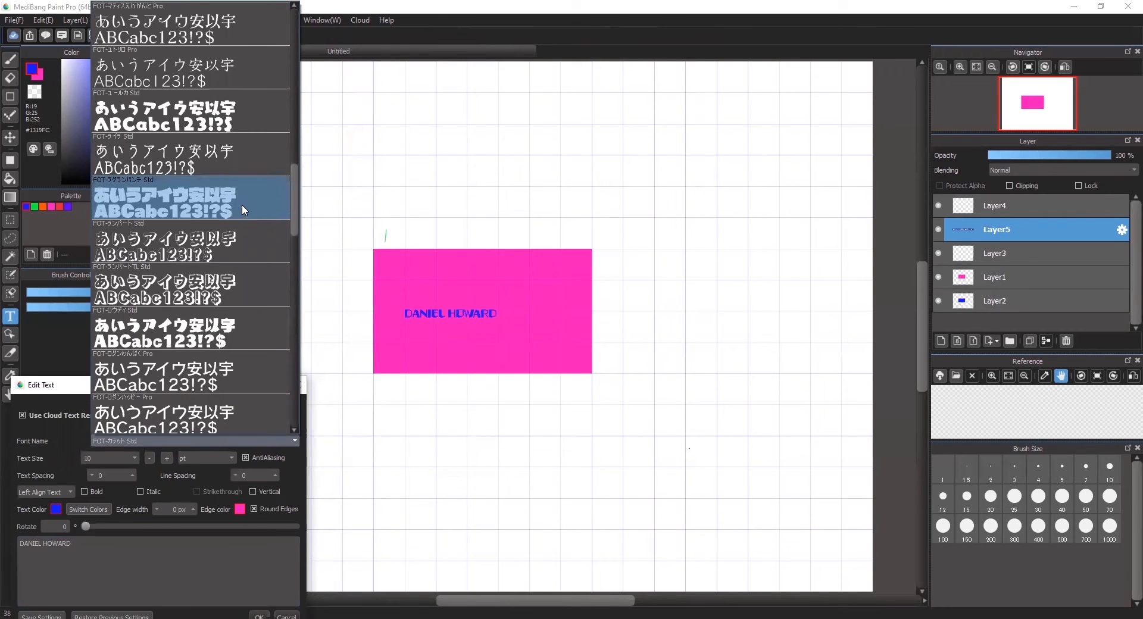
pyautogui.click(243, 204)
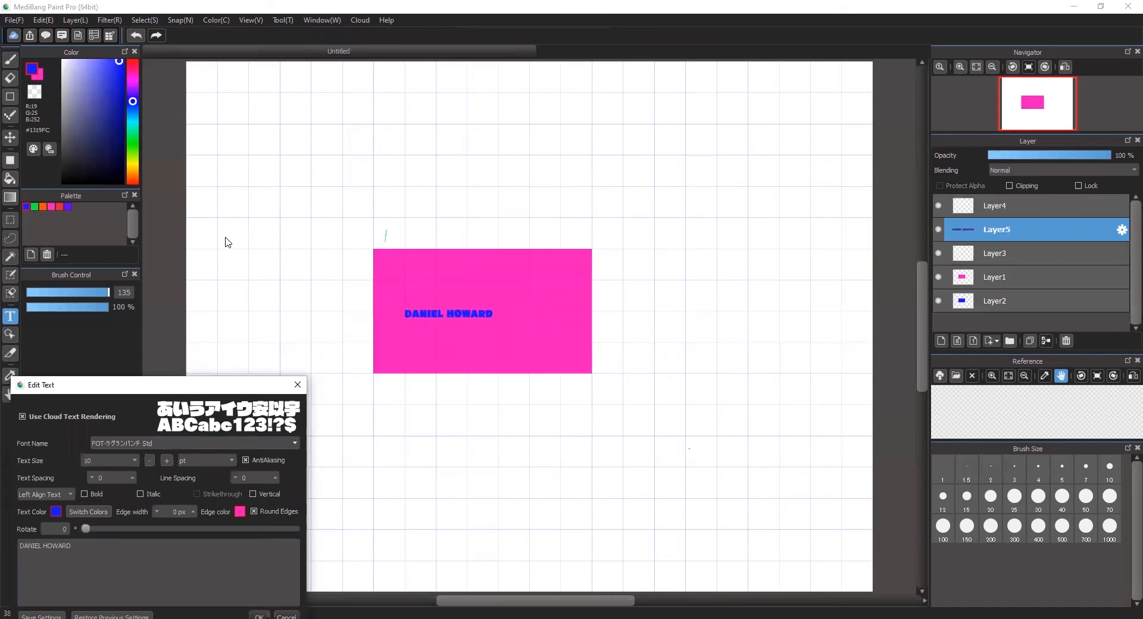
pyautogui.click(133, 458)
pyautogui.click(113, 533)
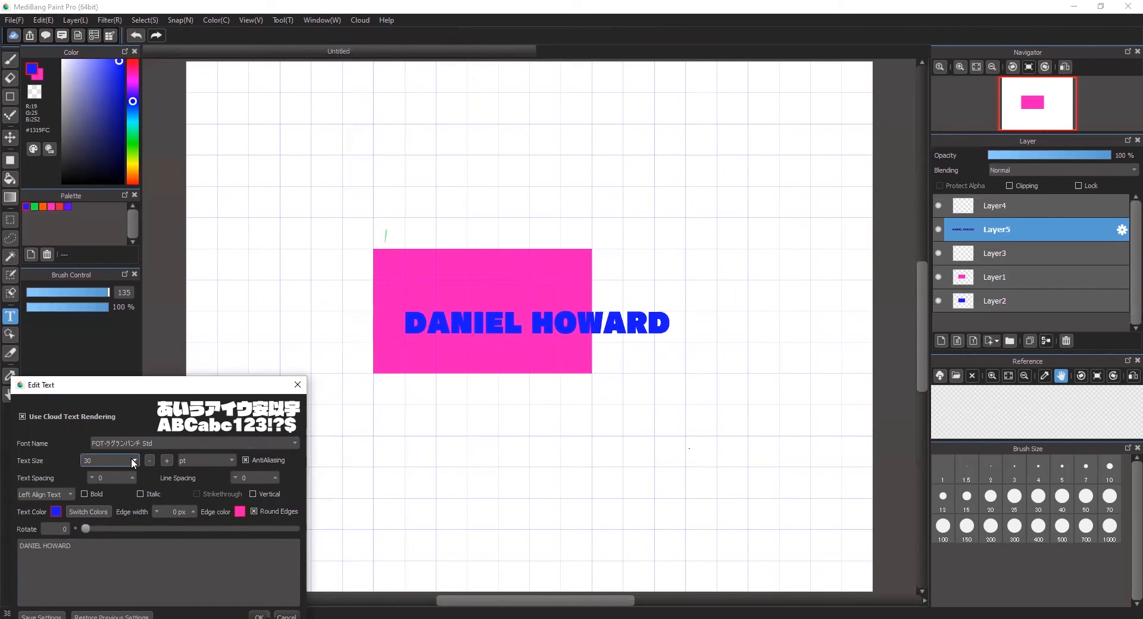
pyautogui.click(132, 460)
pyautogui.click(124, 526)
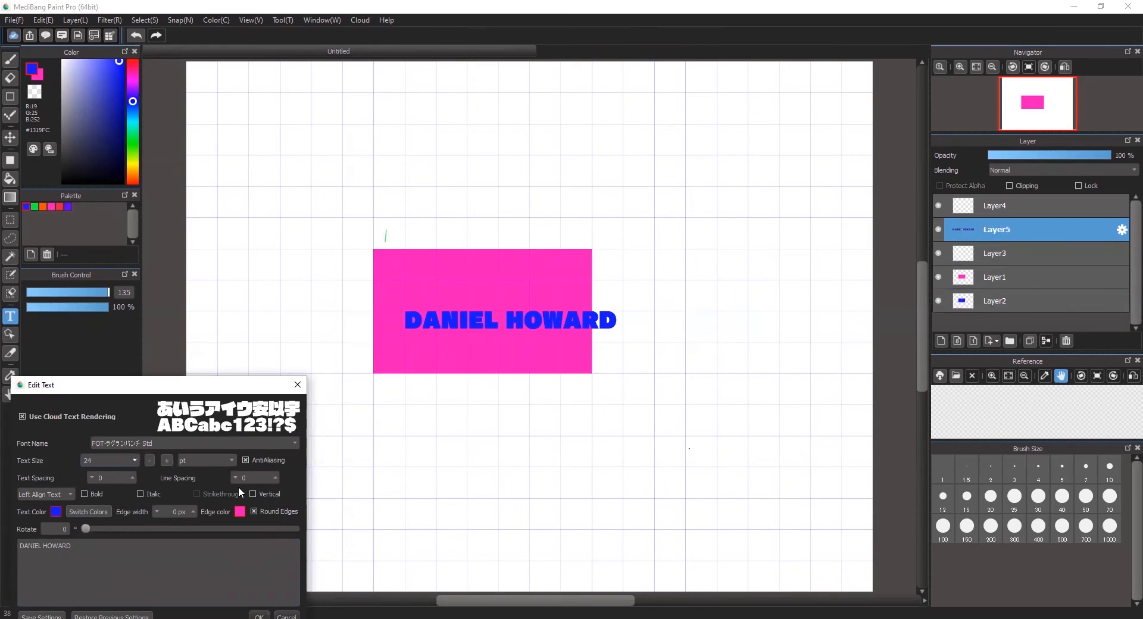
pyautogui.click(43, 546)
pyautogui.press('Return')
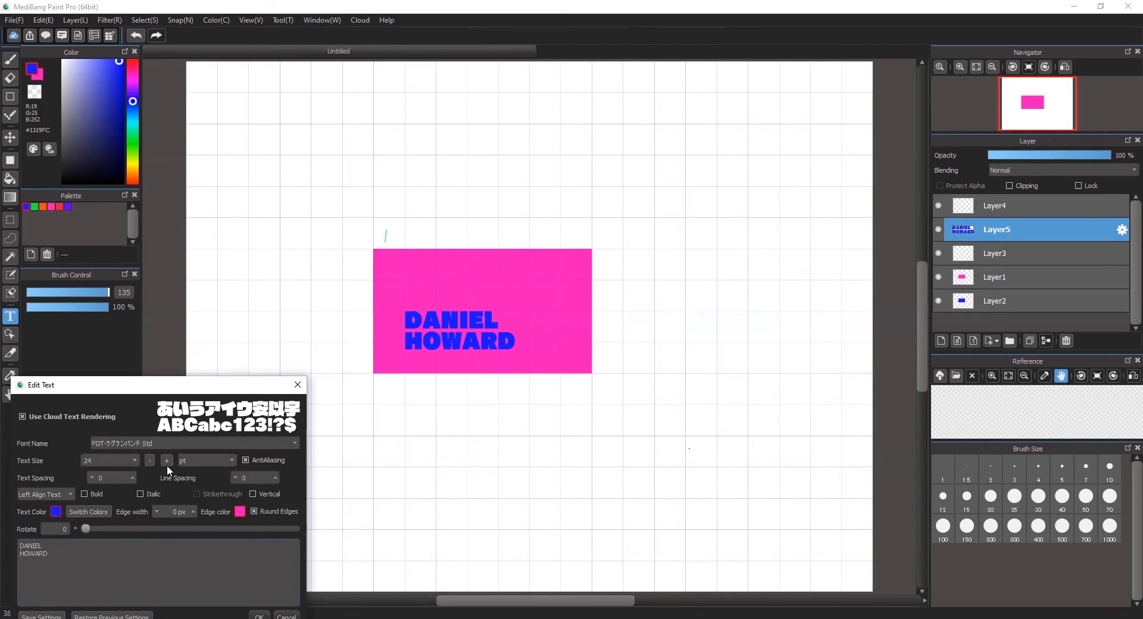
# - Set the text size to 30 and rotate the text 10 degrees
pyautogui.click(116, 462)
pyautogui.click(134, 460)
pyautogui.doubleClick(109, 528)
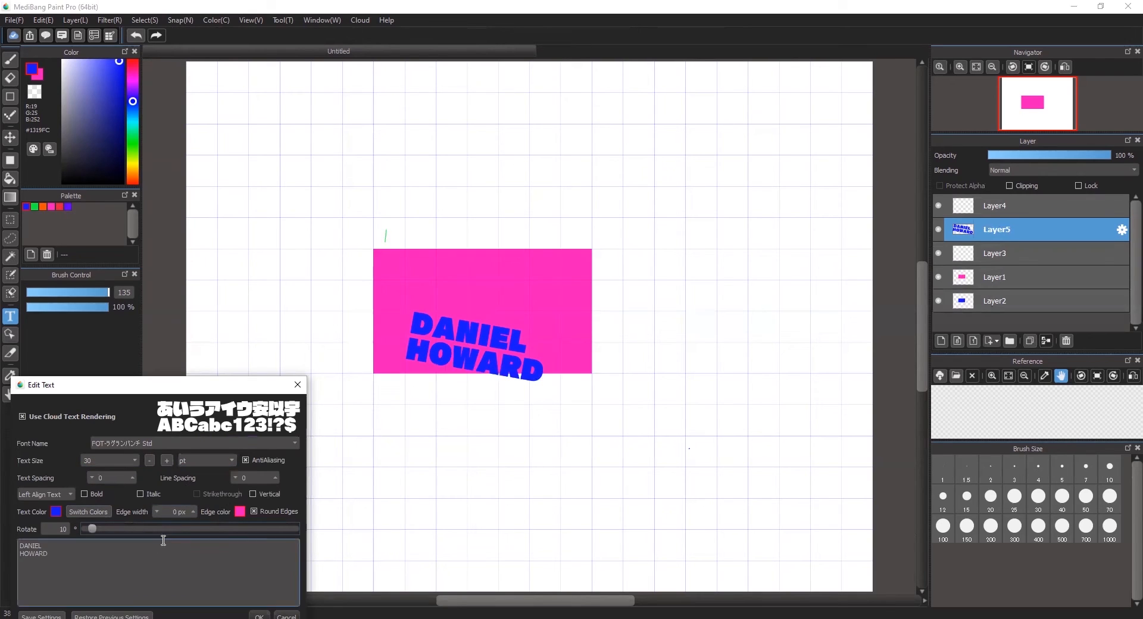
pyautogui.doubleClick(70, 528)
pyautogui.click(70, 529)
pyautogui.doubleClick(68, 529)
pyautogui.click(68, 529)
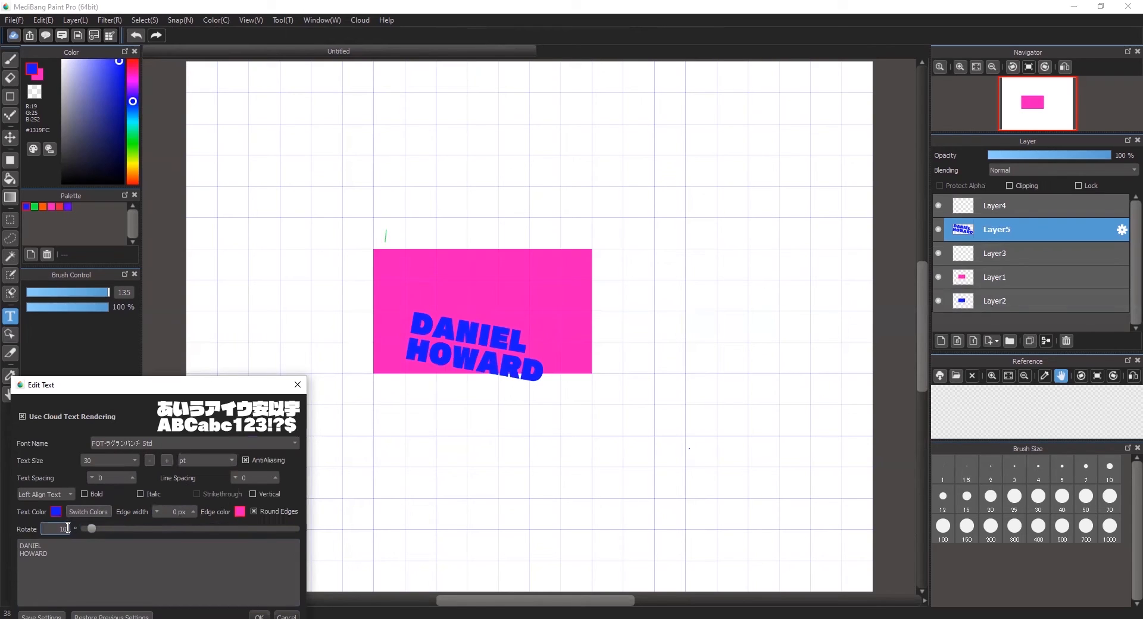
# - Enlarge the text to size 36 and commit it to the card
pyautogui.click(134, 460)
pyautogui.click(107, 477)
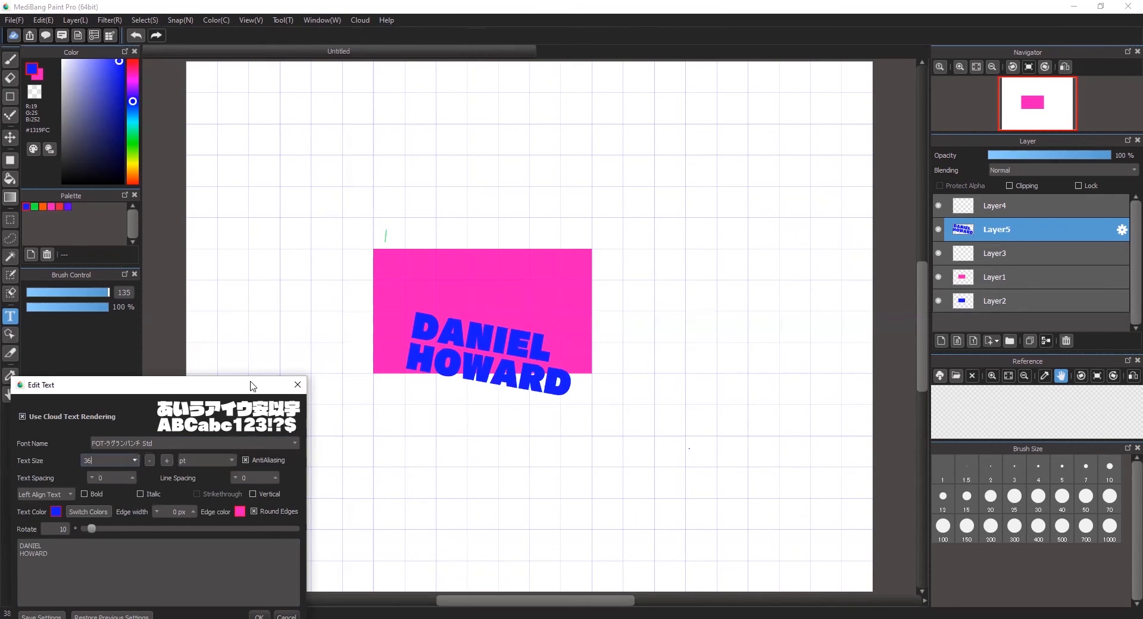
pyautogui.moveTo(251, 386); pyautogui.dragTo(290, 275)
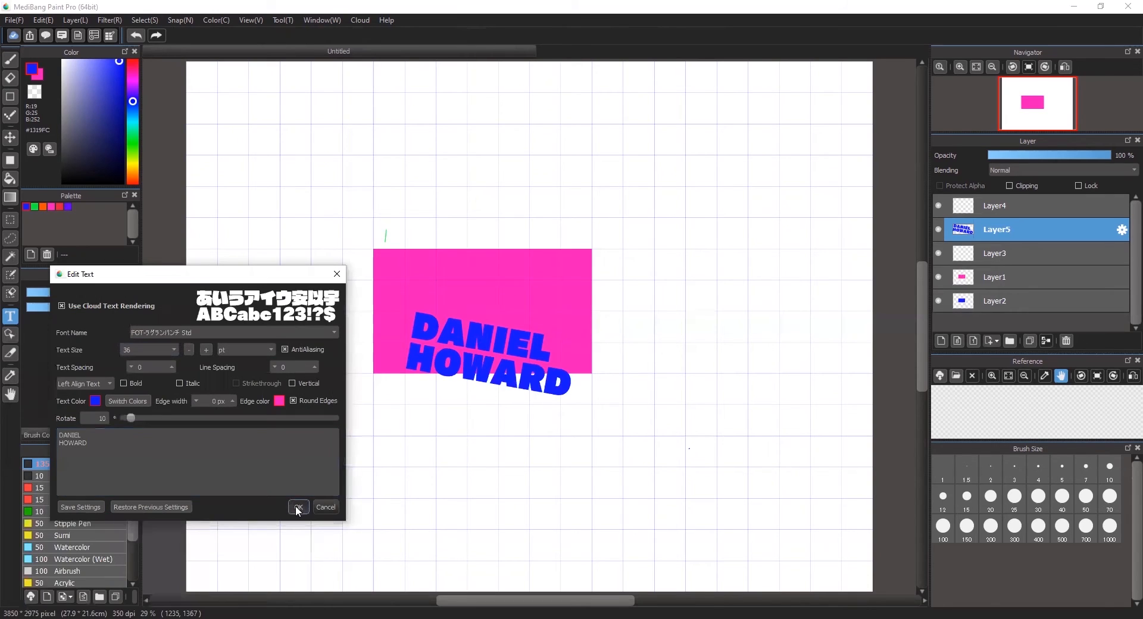
pyautogui.click(297, 510)
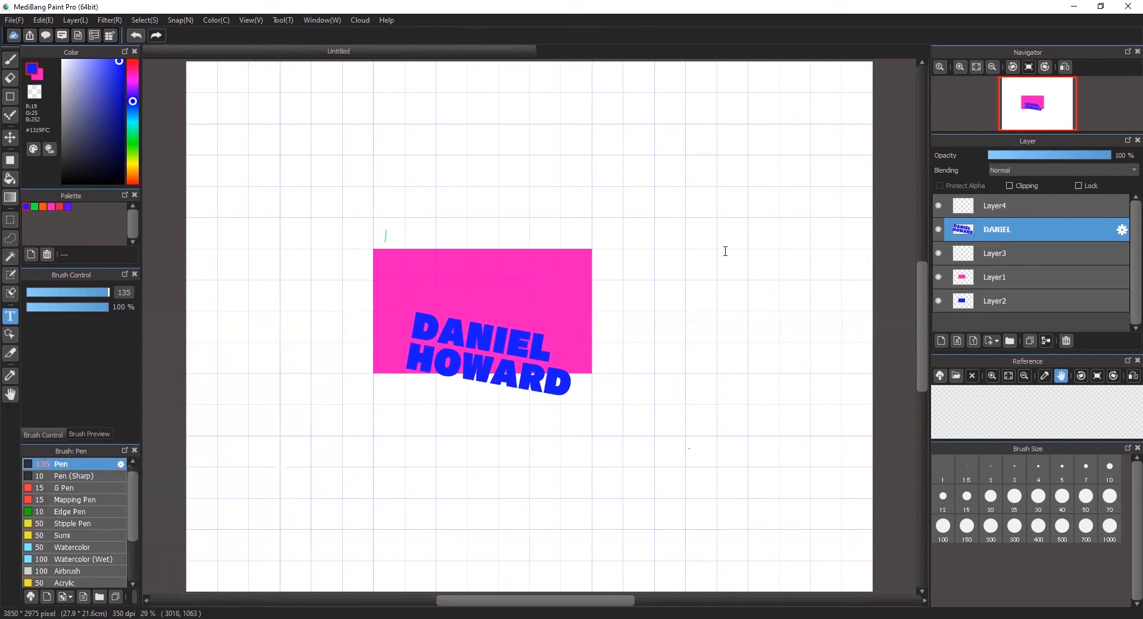
# - Move the tilted name text up so it sits fully inside the pink card
pyautogui.click(10, 138)
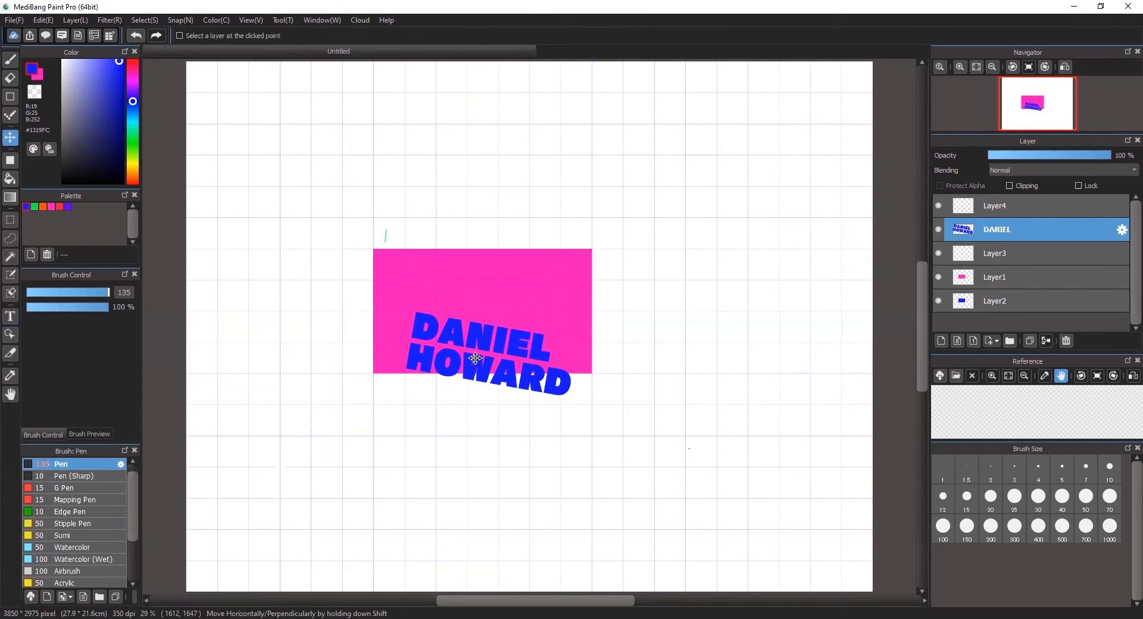
pyautogui.moveTo(475, 358); pyautogui.dragTo(473, 318)
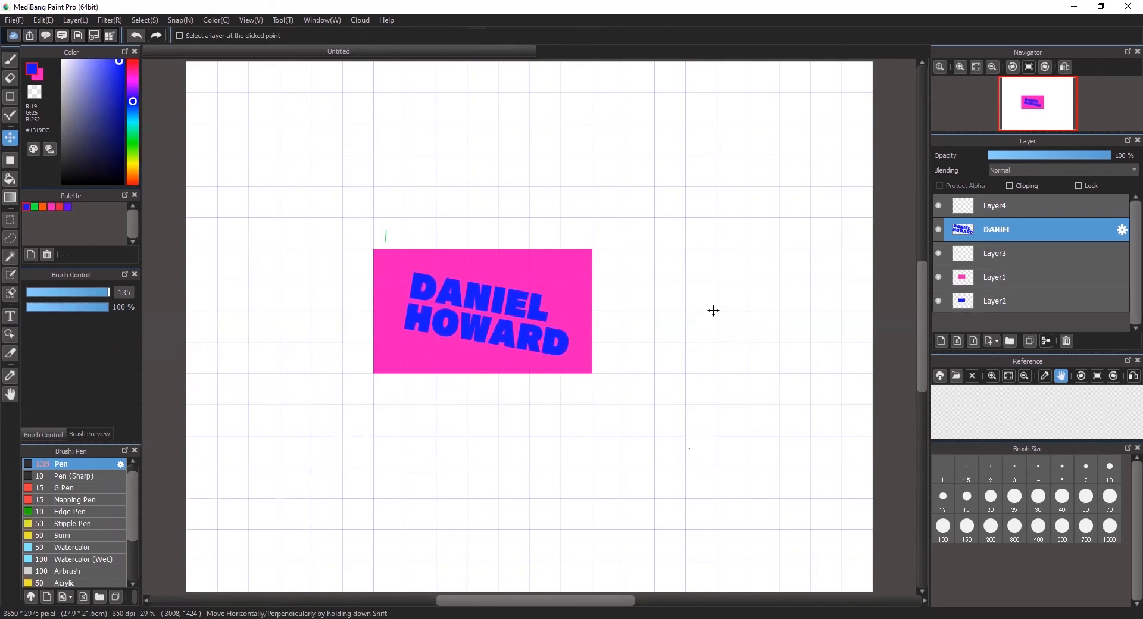
pyautogui.click(10, 255)
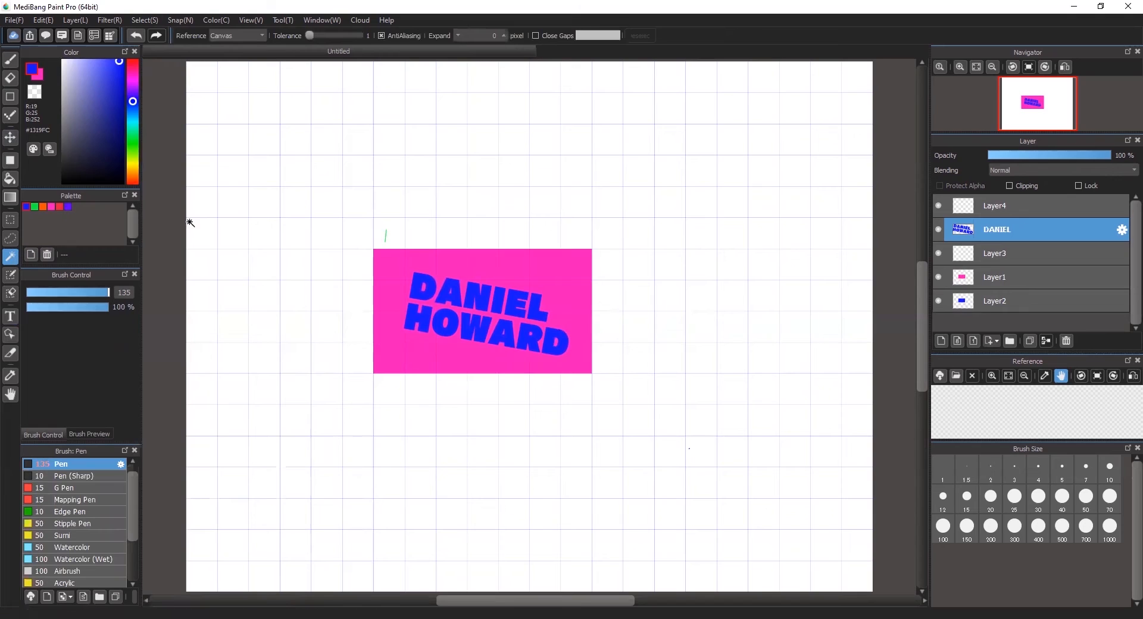
pyautogui.click(419, 292)
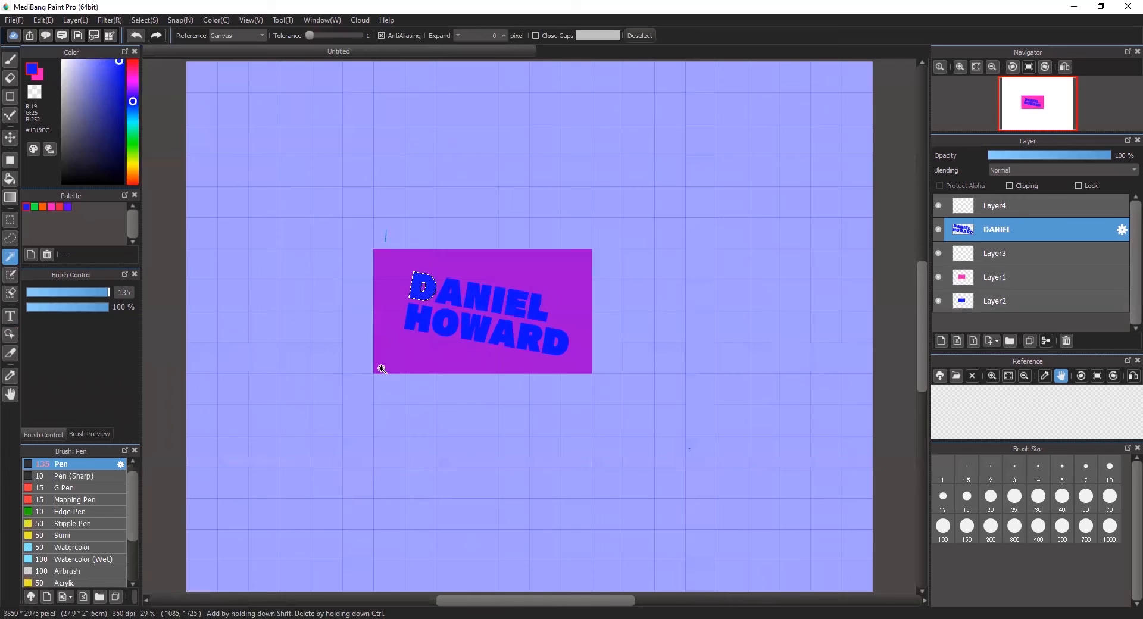
pyautogui.click(480, 237)
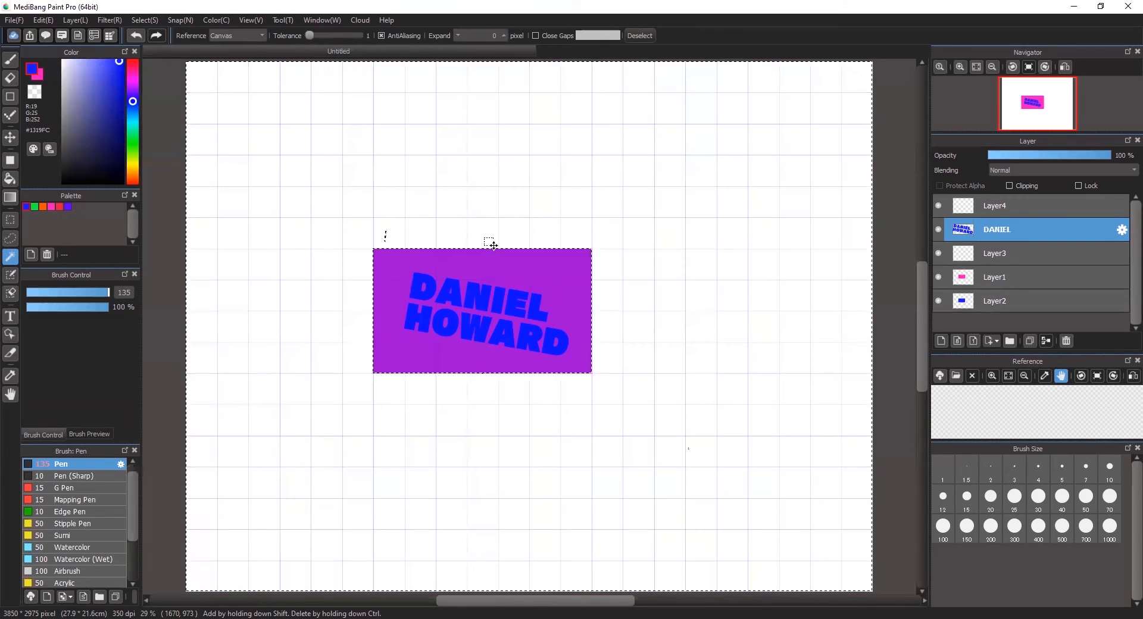
pyautogui.click(481, 245)
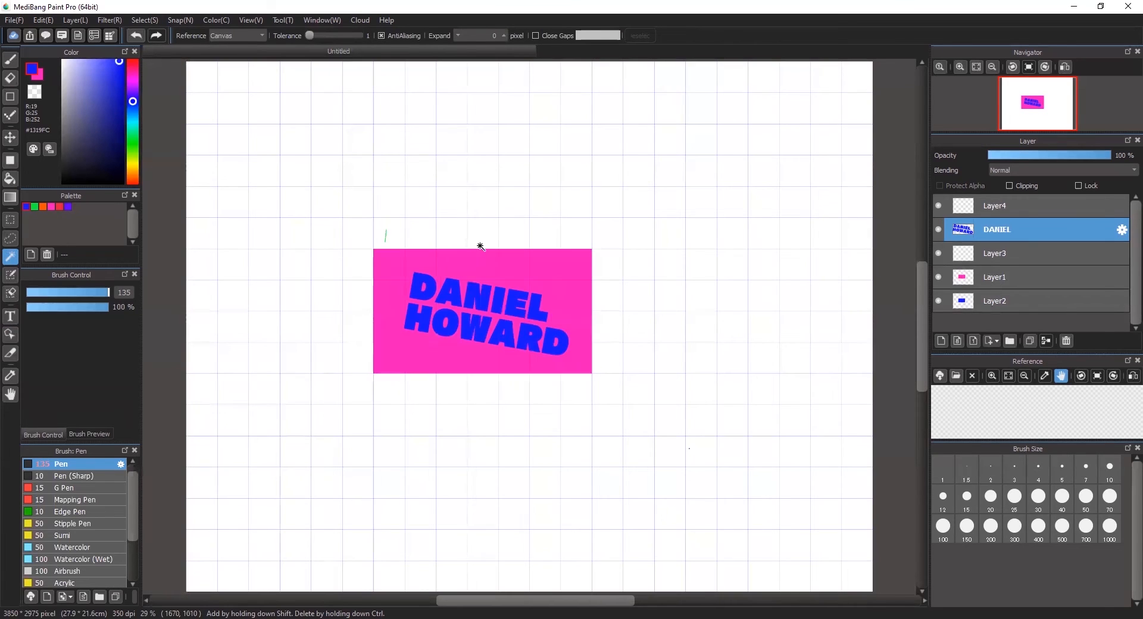
pyautogui.click(419, 299)
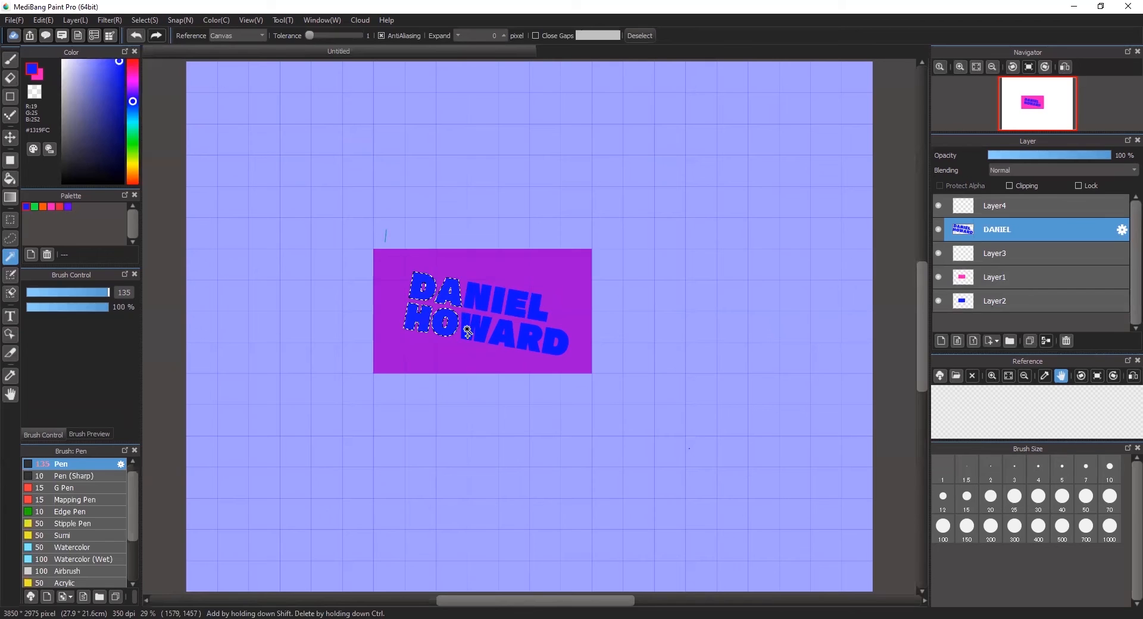
pyautogui.keyDown('shift'); pyautogui.click(499, 303); pyautogui.keyUp('shift')
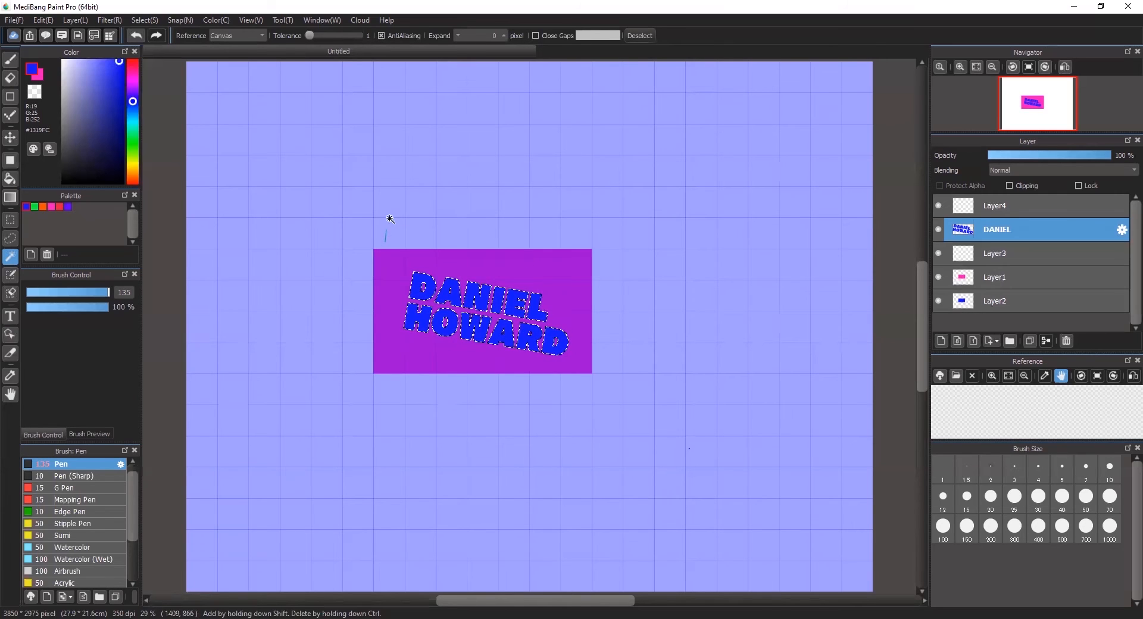
pyautogui.click(151, 20)
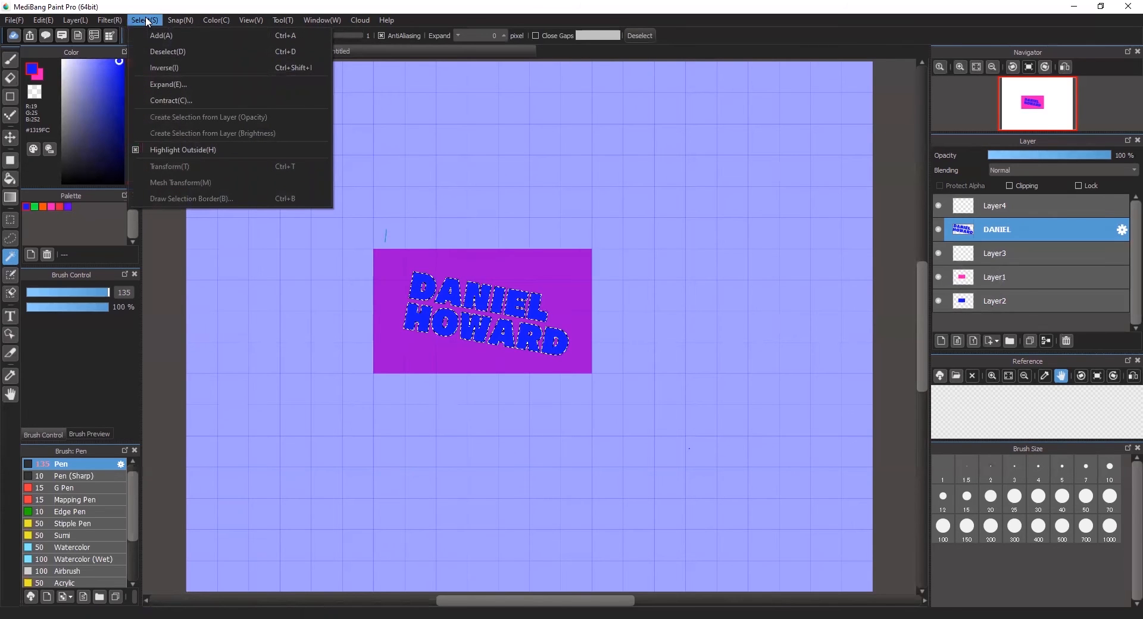
pyautogui.click(204, 6)
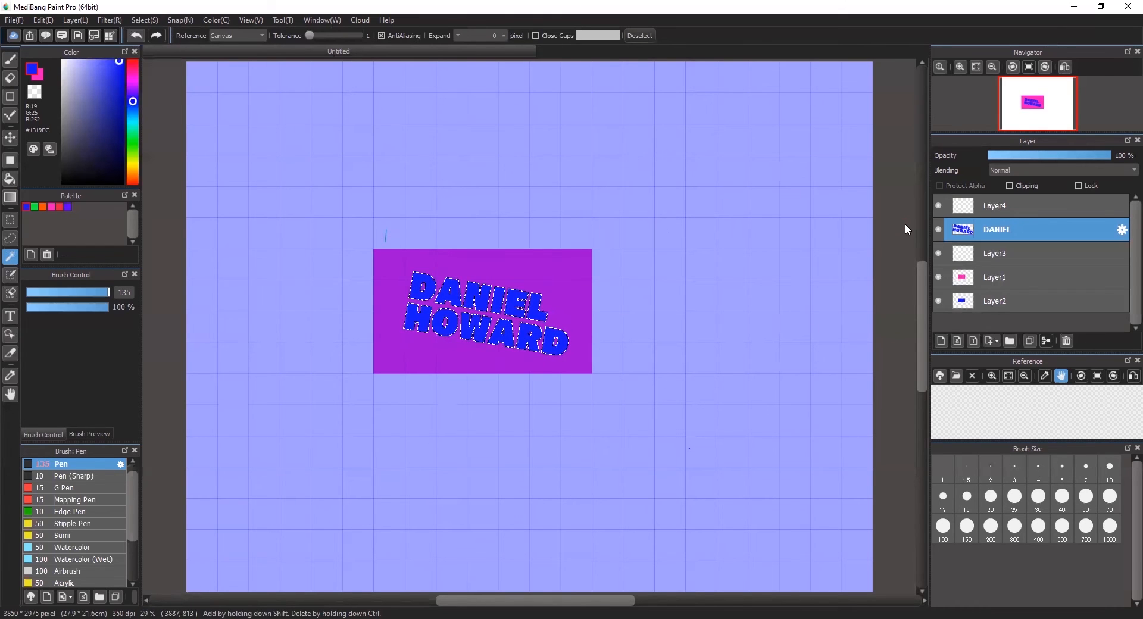
pyautogui.click(1026, 278)
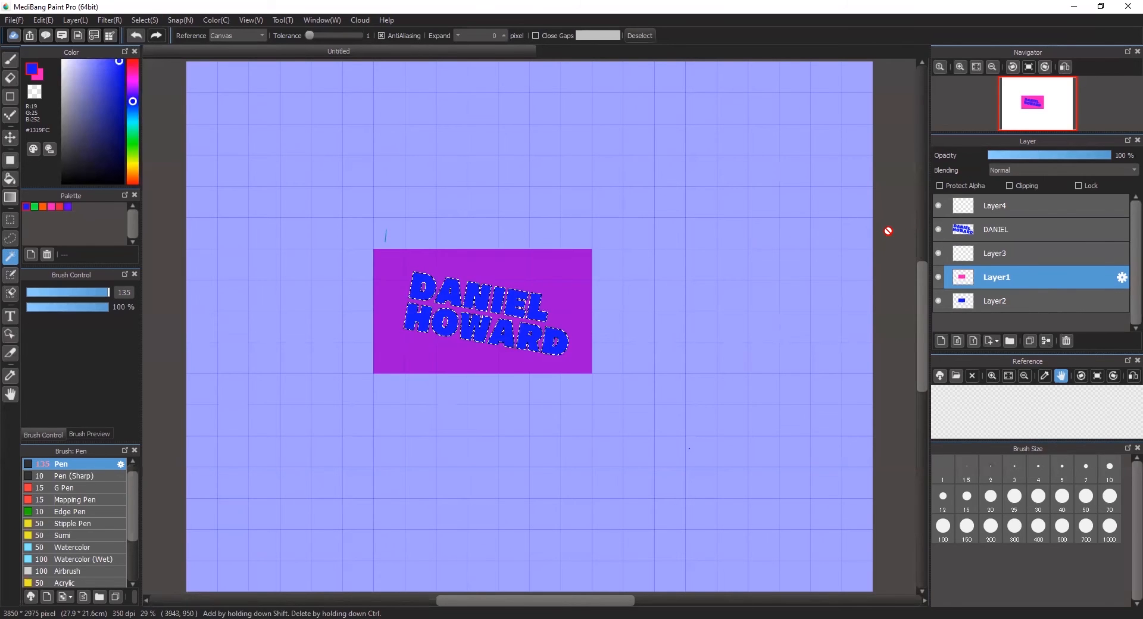
pyautogui.hotkey('ctrl', 'd')
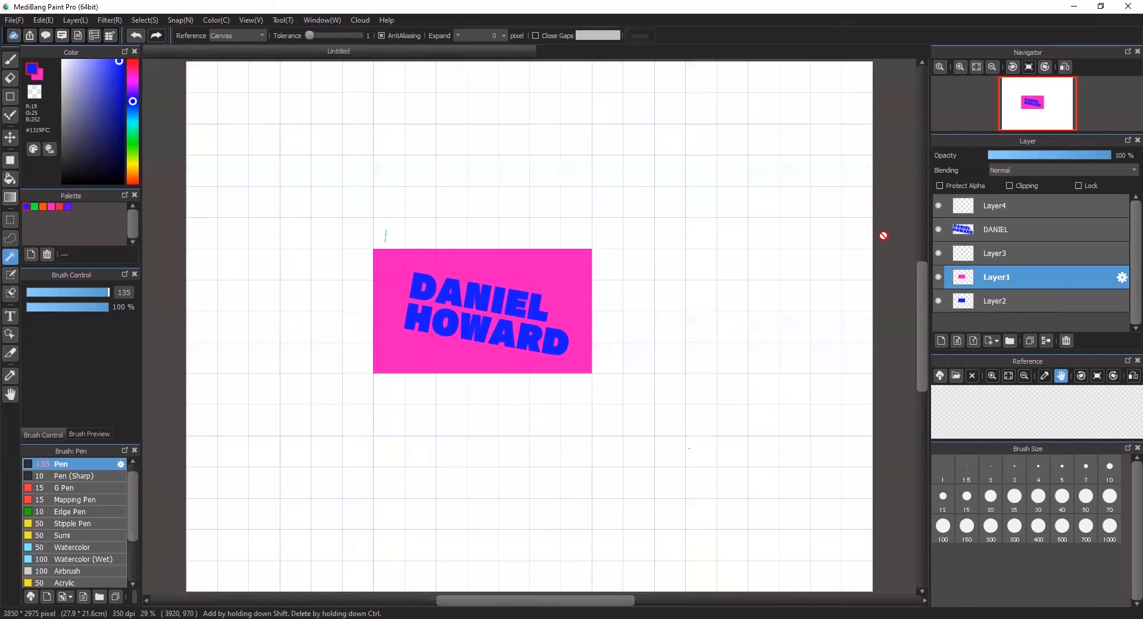
pyautogui.click(938, 230)
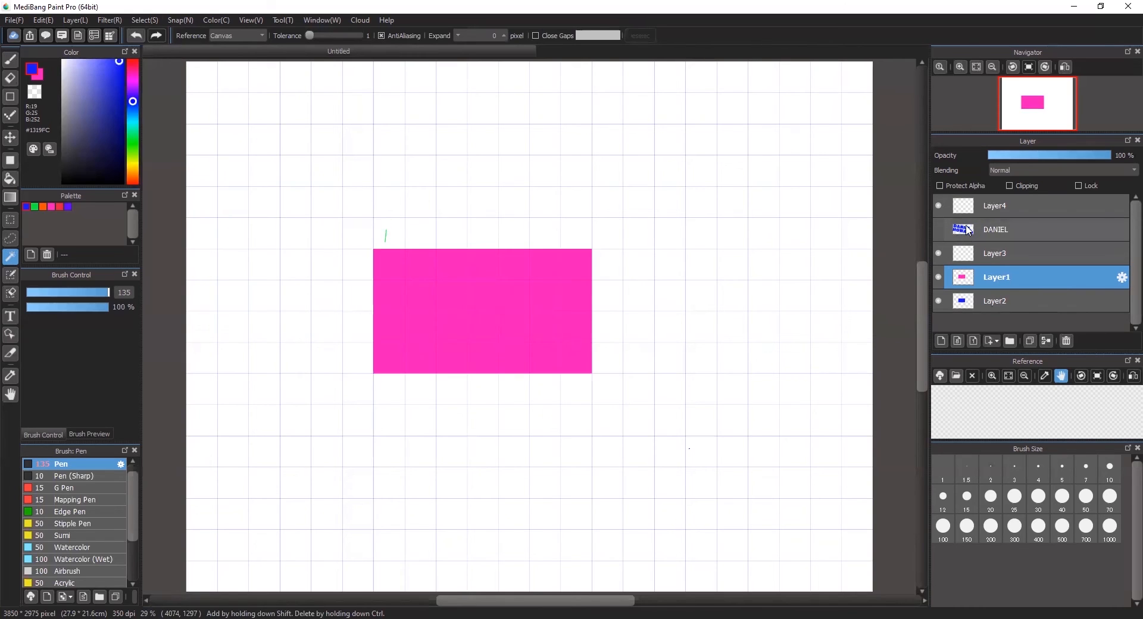
# - Select the hidden name's lettering, fill it with blue, and deselect
pyautogui.keyDown('ctrl'); pyautogui.click(961, 230); pyautogui.keyUp('ctrl')
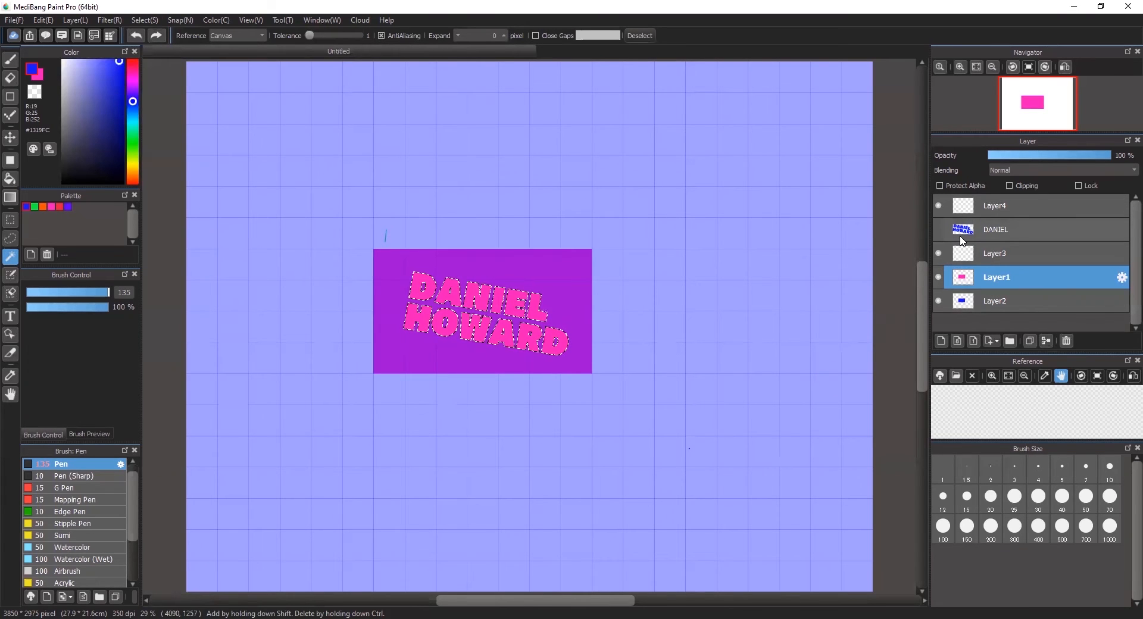
pyautogui.hotkey('ctrl', 'u')
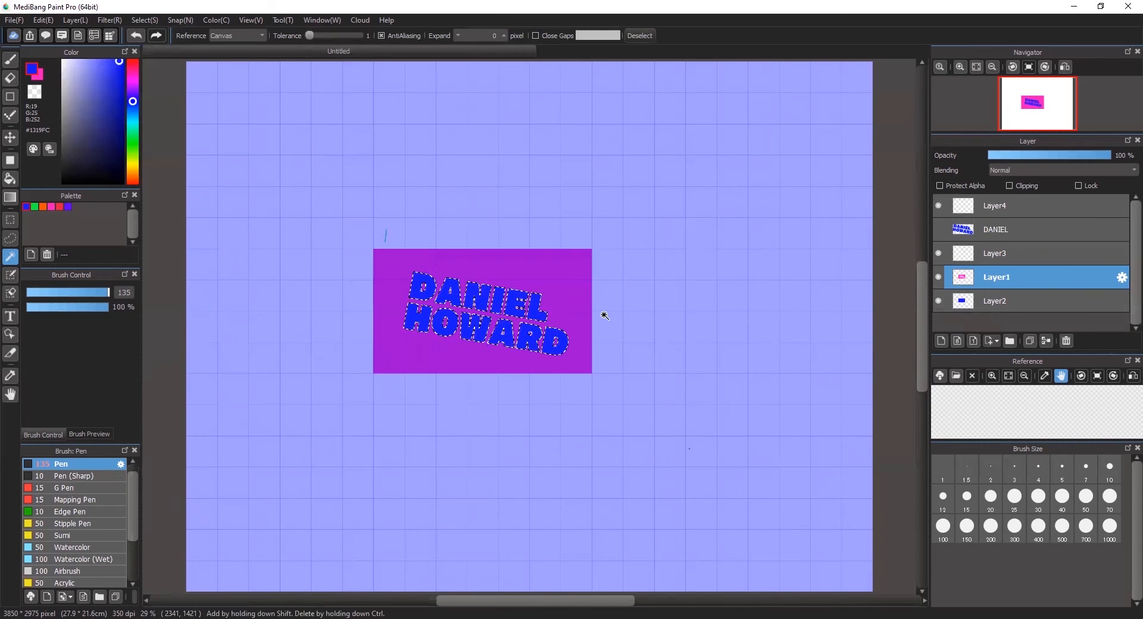
pyautogui.hotkey('ctrl', 'd')
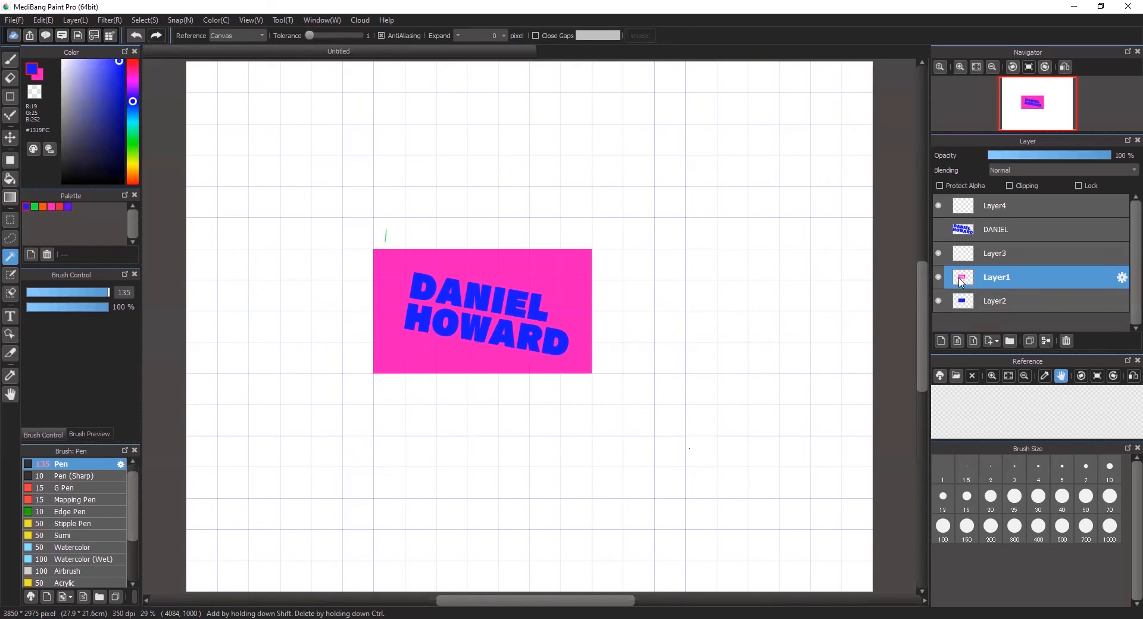
# - Toggle Layer2's visibility off, on and off, leaving it hidden
pyautogui.click(939, 301)
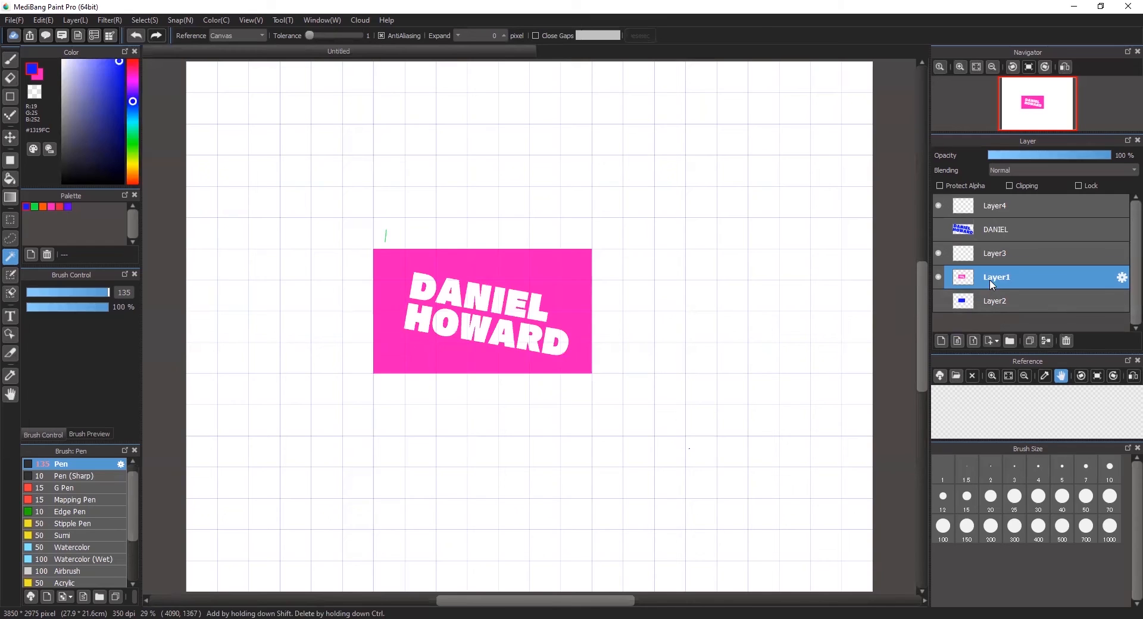
pyautogui.click(939, 302)
pyautogui.click(939, 302)
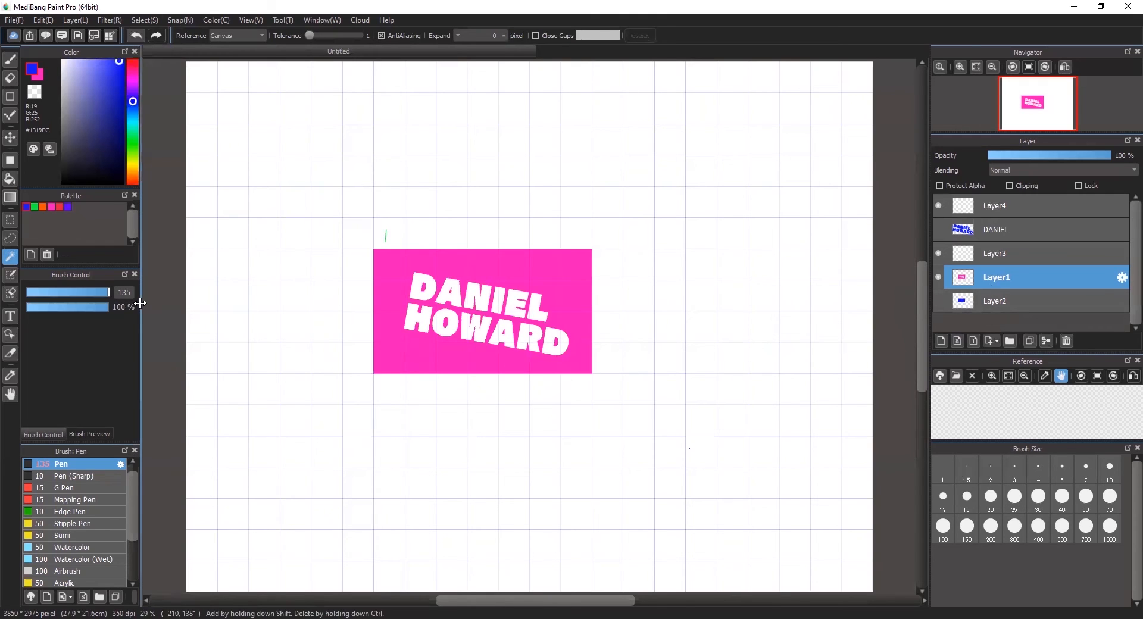
pyautogui.click(10, 165)
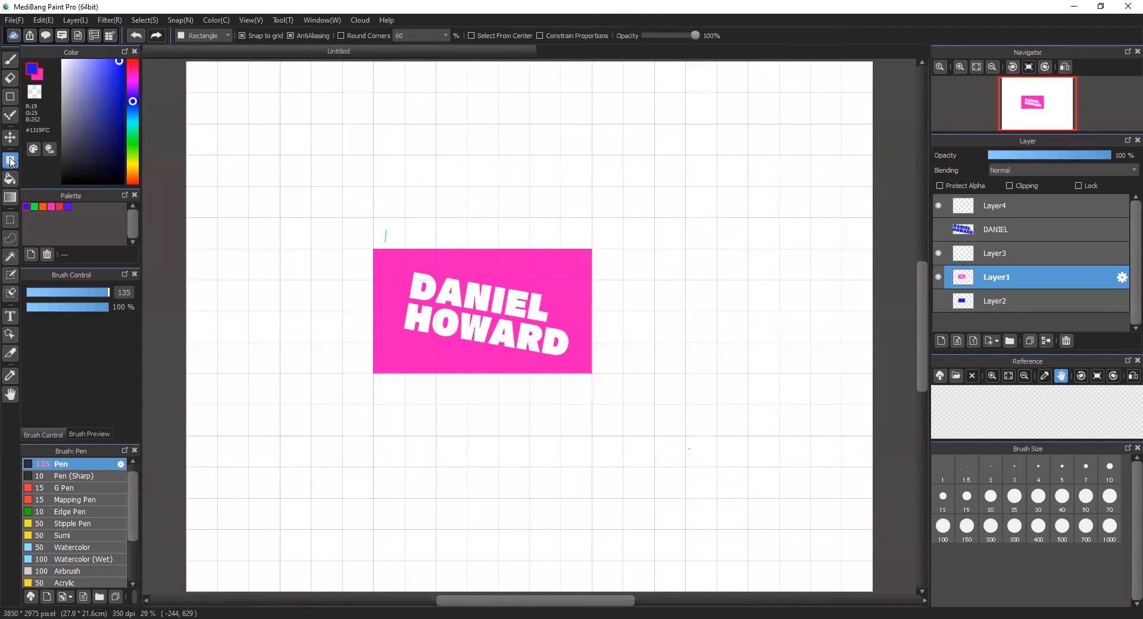
pyautogui.click(35, 206)
pyautogui.moveTo(324, 181); pyautogui.dragTo(514, 407)
pyautogui.moveTo(1050, 278); pyautogui.dragTo(1043, 301)
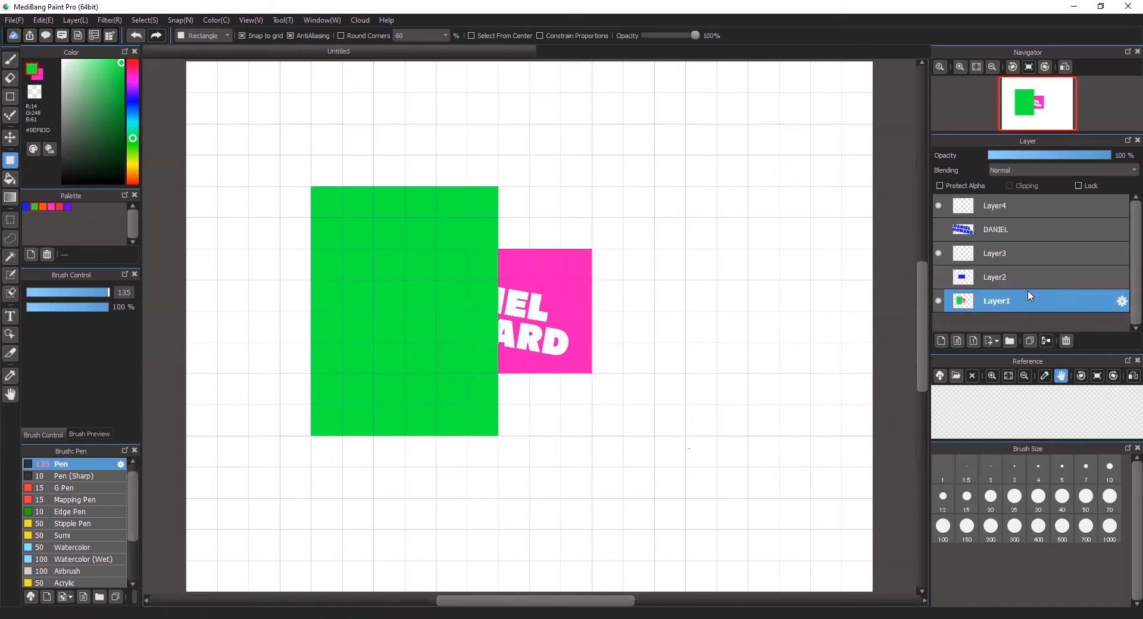
pyautogui.hotkey('ctrl', 'z')
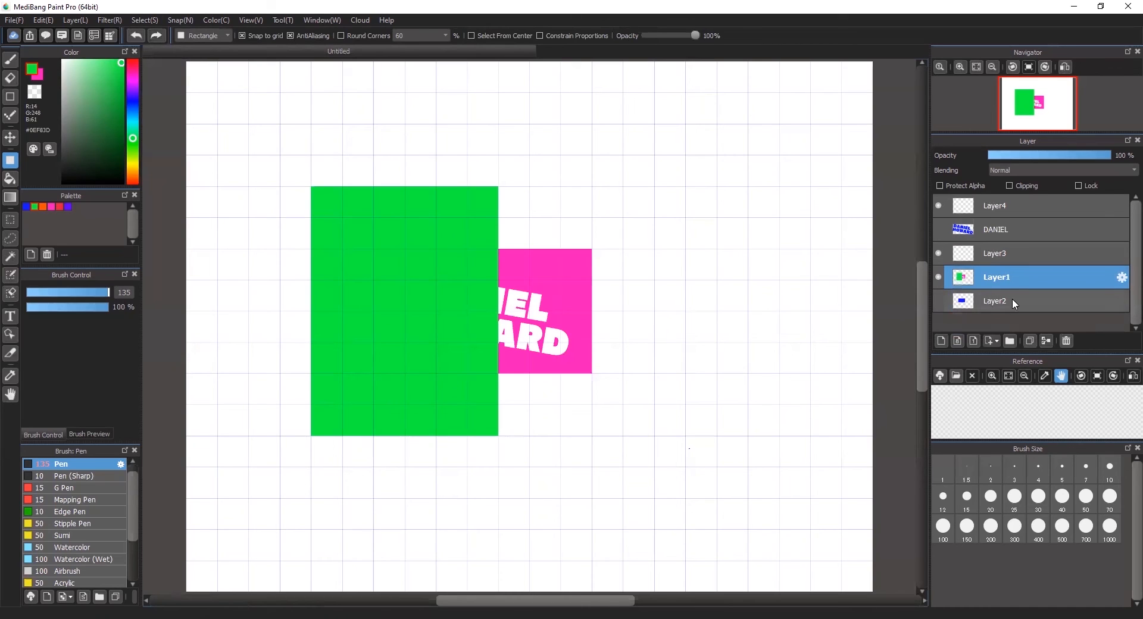
pyautogui.hotkey('ctrl', 'z')
pyautogui.click(941, 341)
pyautogui.click(941, 342)
pyautogui.scroll(-1, 1120, 276)
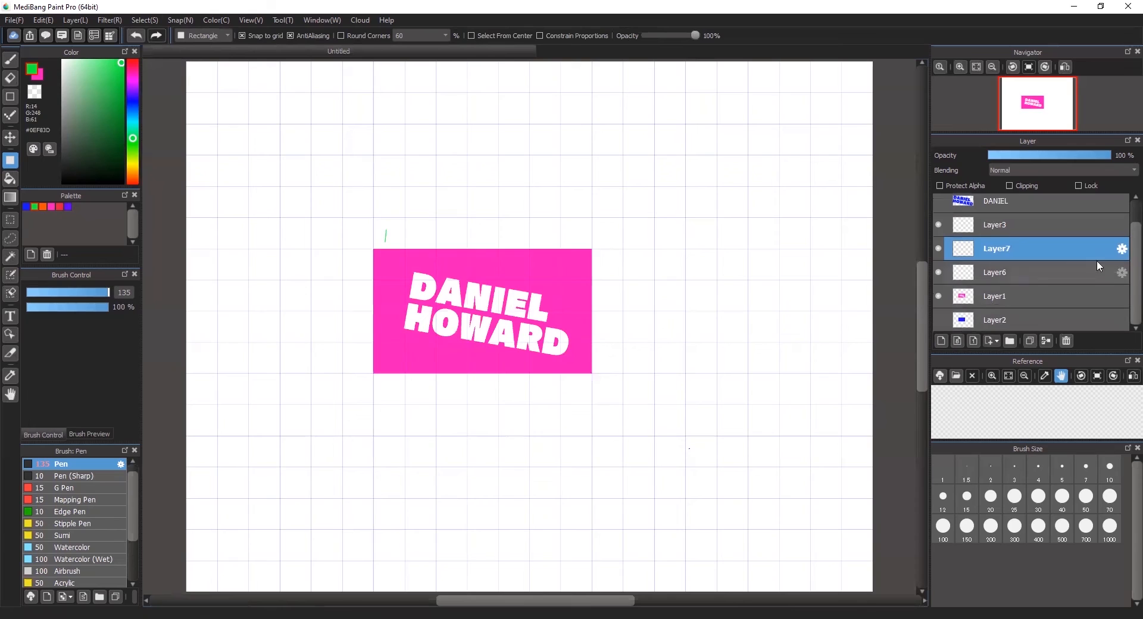
pyautogui.moveTo(1072, 257); pyautogui.dragTo(1061, 306)
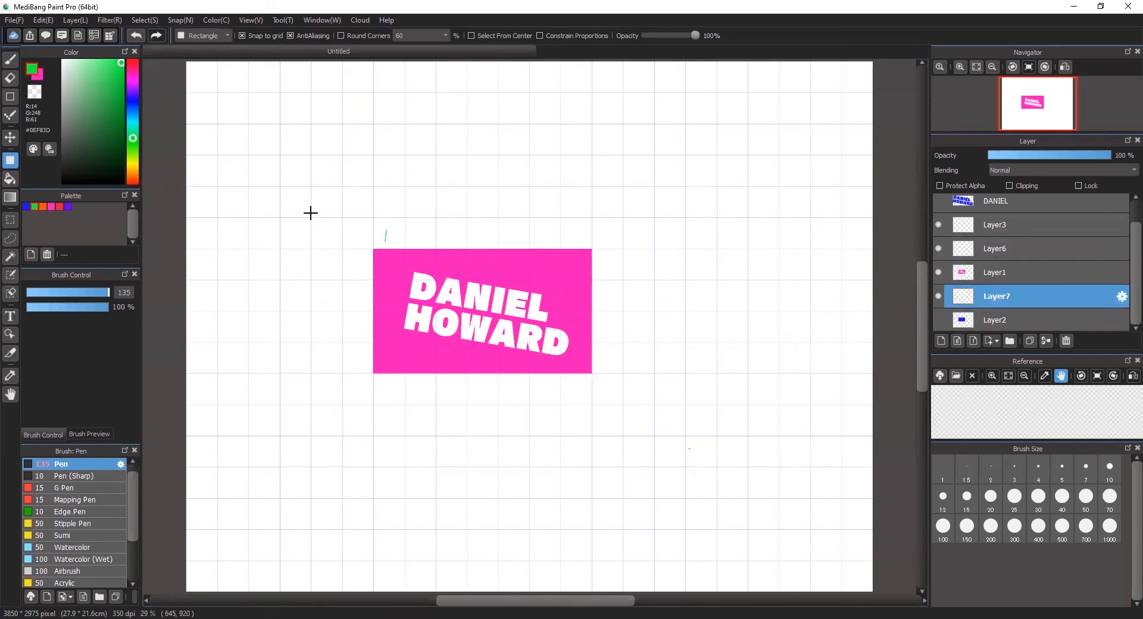
pyautogui.moveTo(343, 218); pyautogui.dragTo(457, 424)
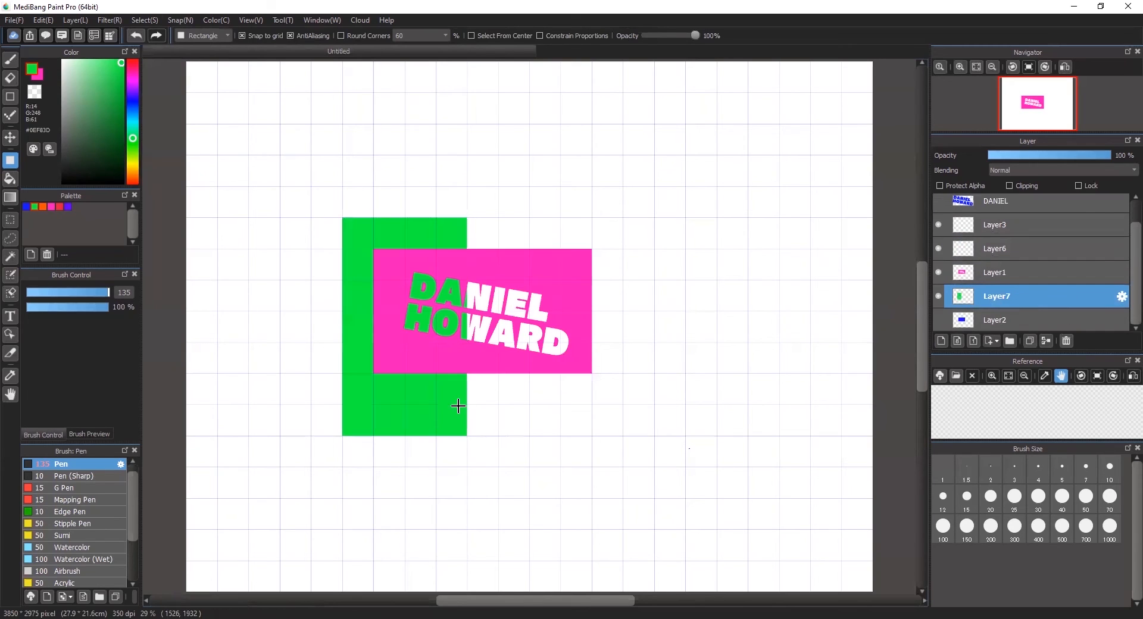
pyautogui.click(10, 136)
pyautogui.moveTo(375, 234); pyautogui.dragTo(256, 239)
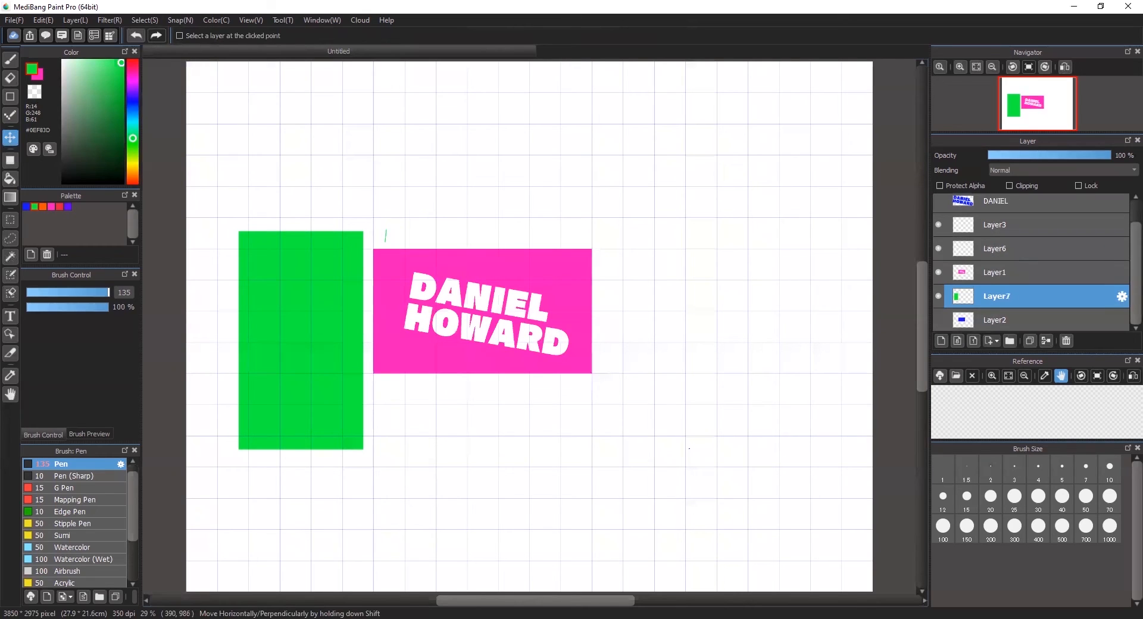
pyautogui.hotkey('ctrl', 'z')
pyautogui.hotkey('ctrl', 'z')
pyautogui.hotkey('ctrl', 'z')
pyautogui.hotkey('ctrl', 'z')
pyautogui.hotkey('ctrl', 'z')
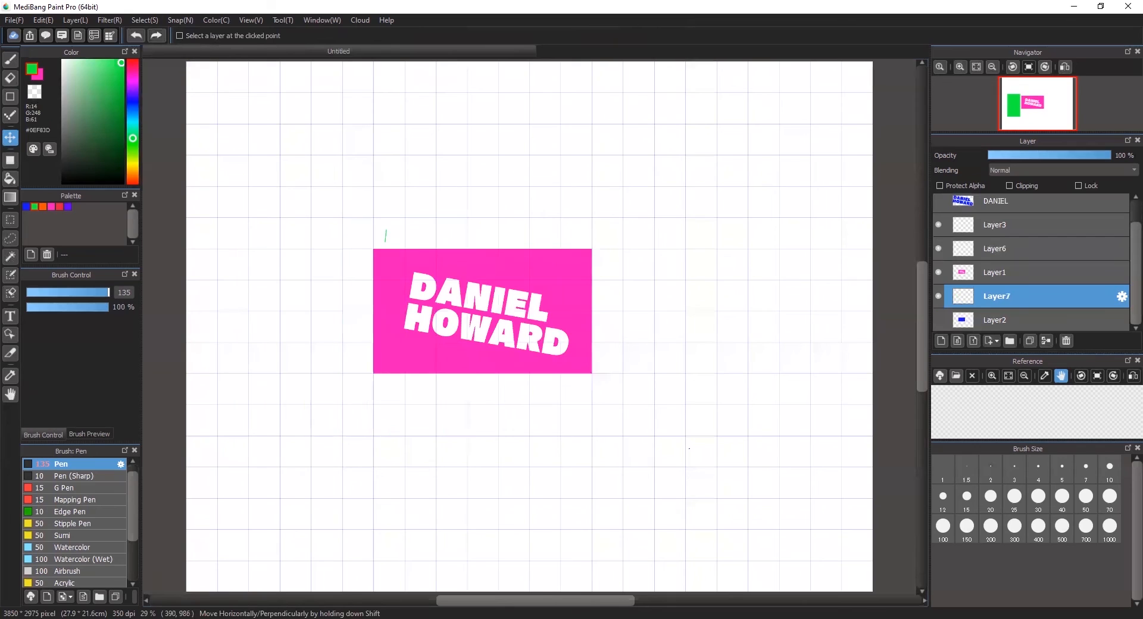
# - Restore the lettering selection with Ctrl+Z and add Layer6 between Layer1 and Layer2
pyautogui.hotkey('ctrl', 'z')
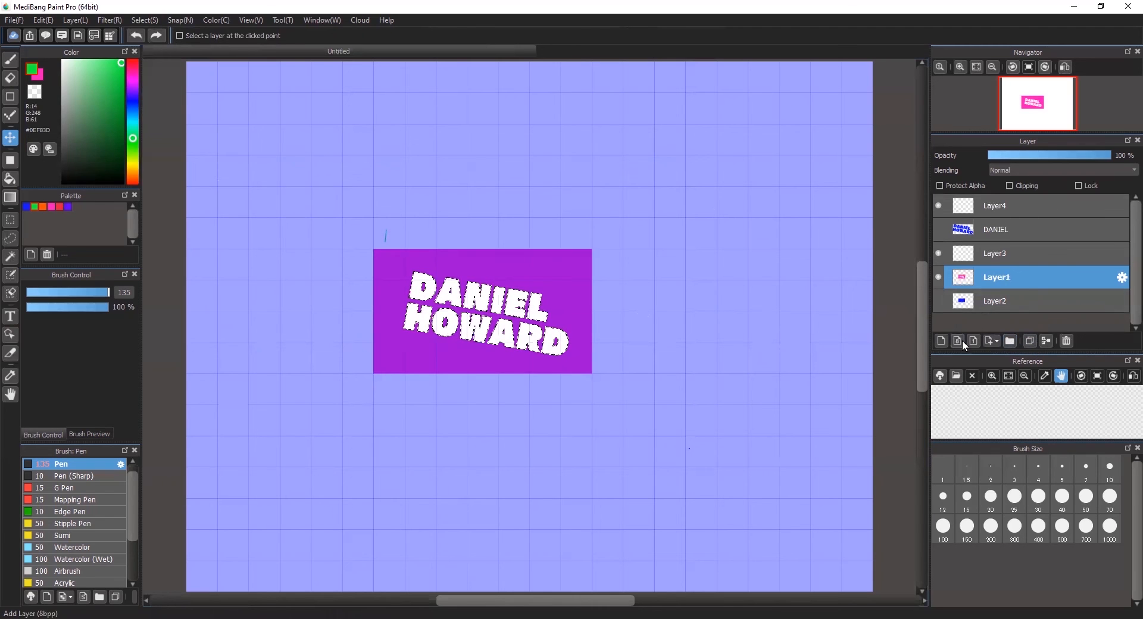
pyautogui.click(941, 338)
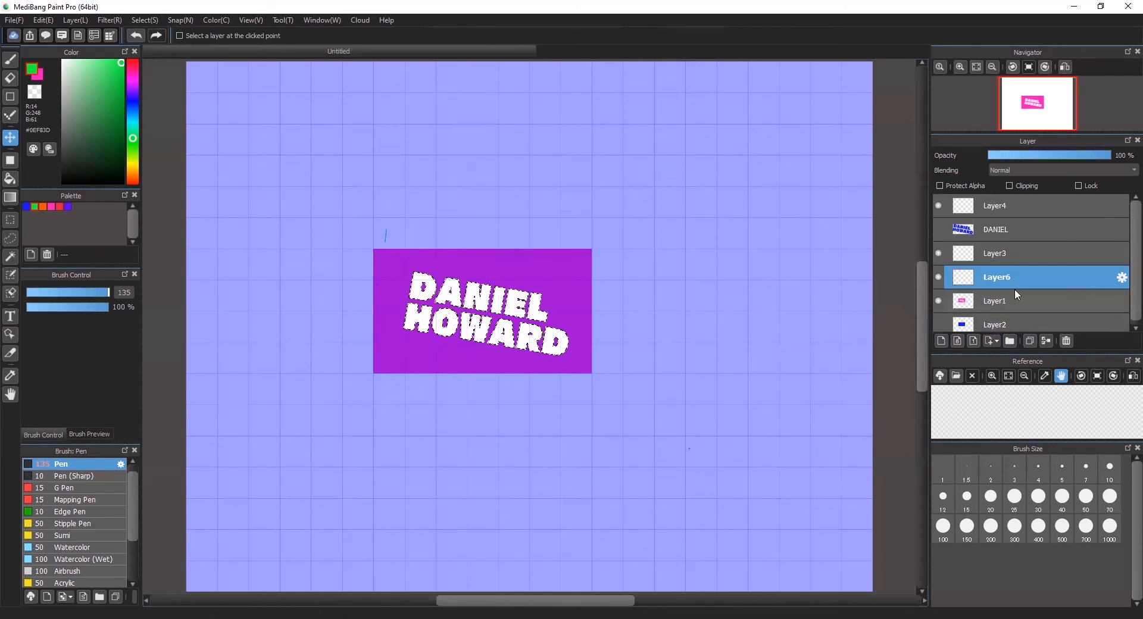
pyautogui.moveTo(1036, 281); pyautogui.dragTo(1030, 307)
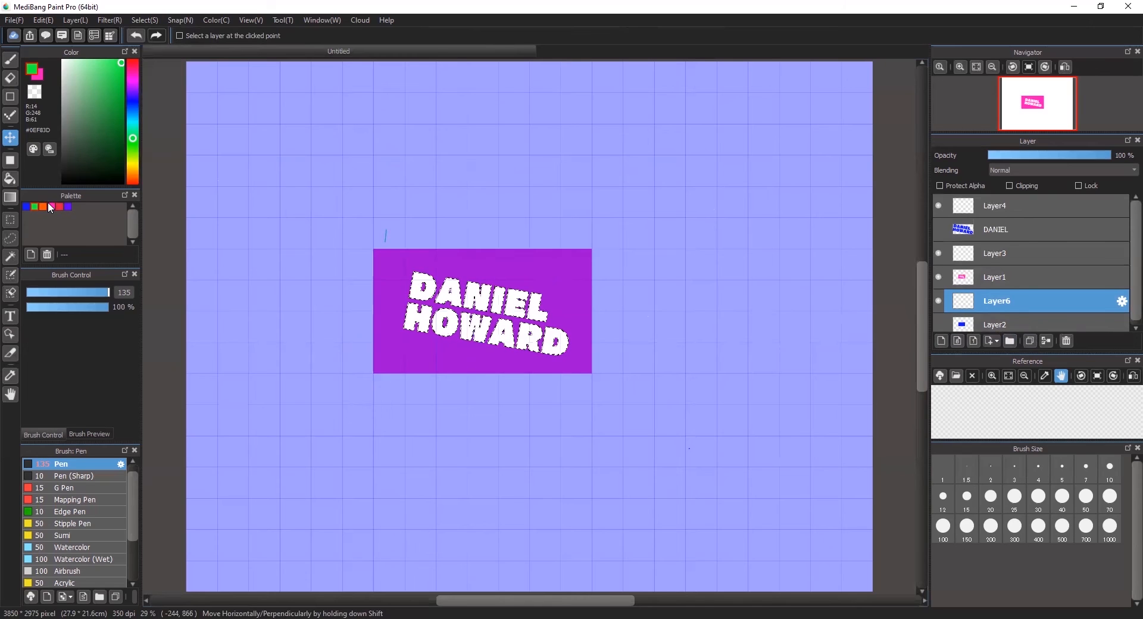
# - Choose the Gradient tool with blue as the foreground colour
pyautogui.click(10, 199)
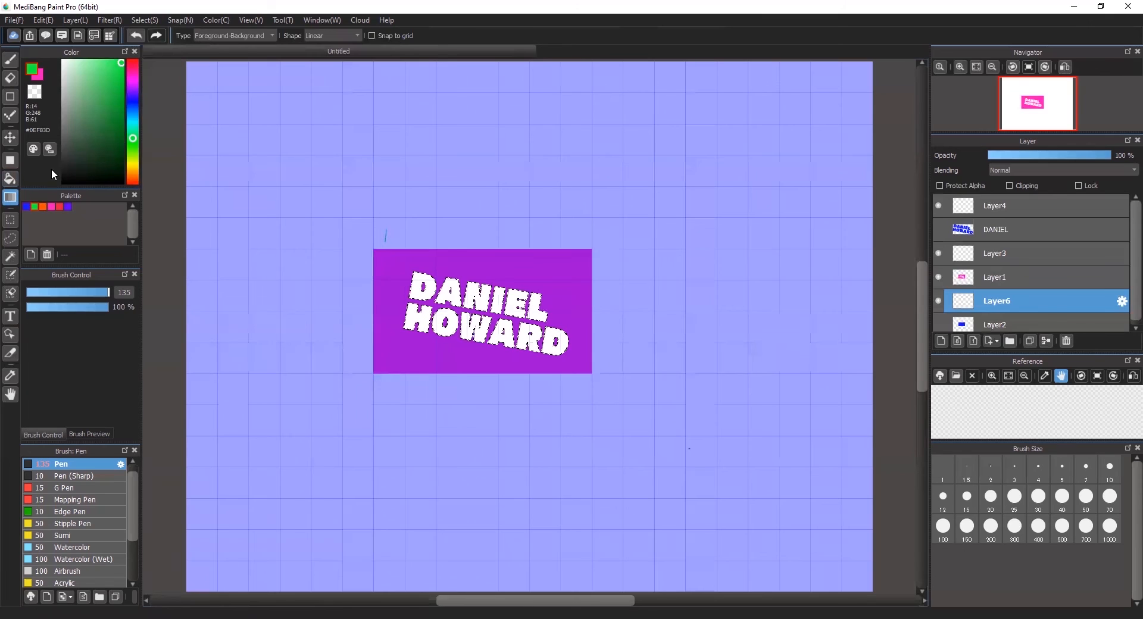
pyautogui.click(36, 74)
pyautogui.click(33, 74)
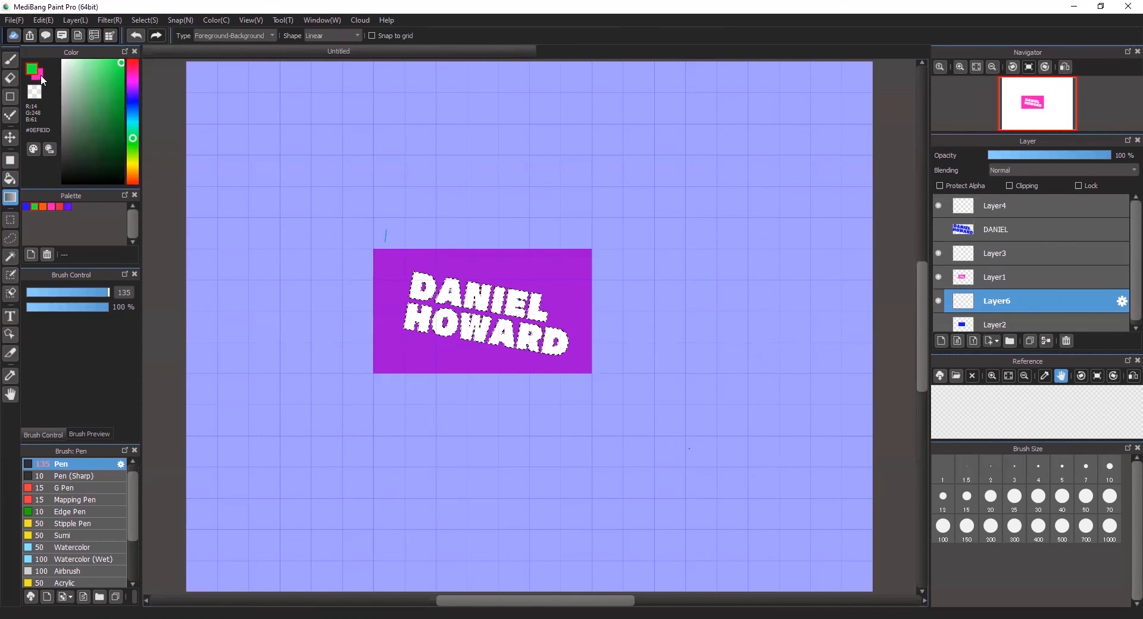
pyautogui.click(37, 78)
pyautogui.click(27, 207)
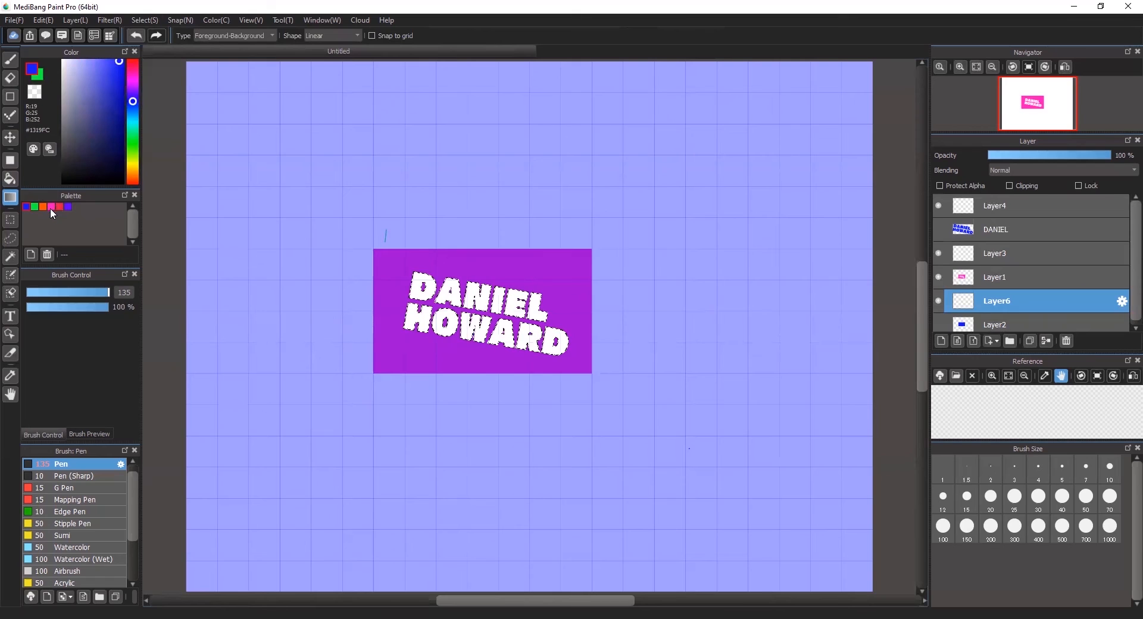
pyautogui.click(50, 206)
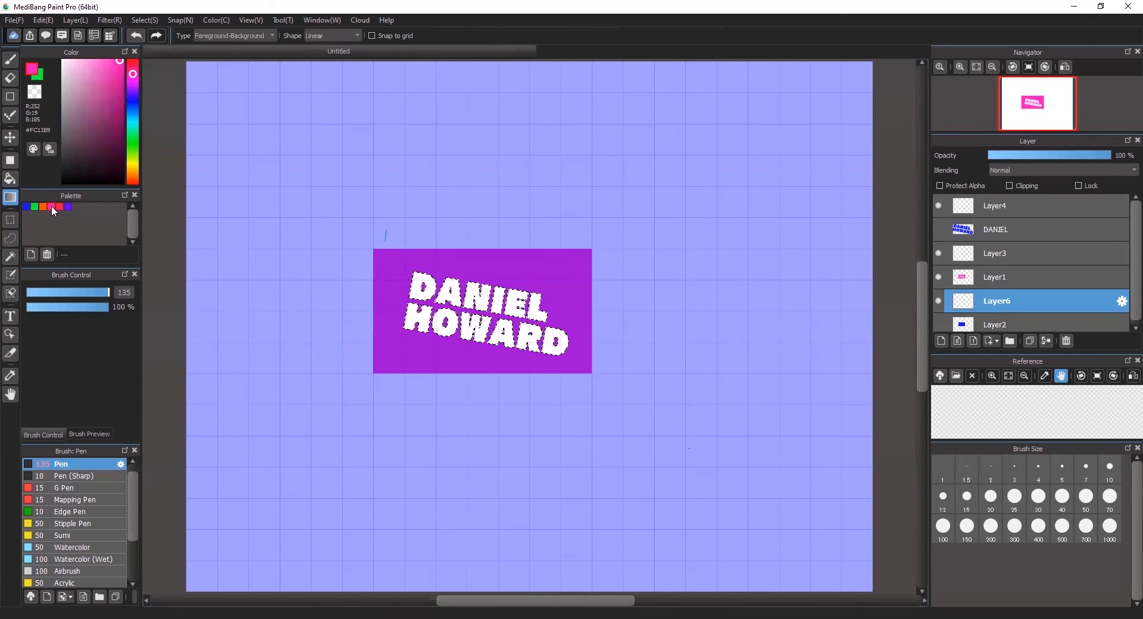
pyautogui.click(26, 206)
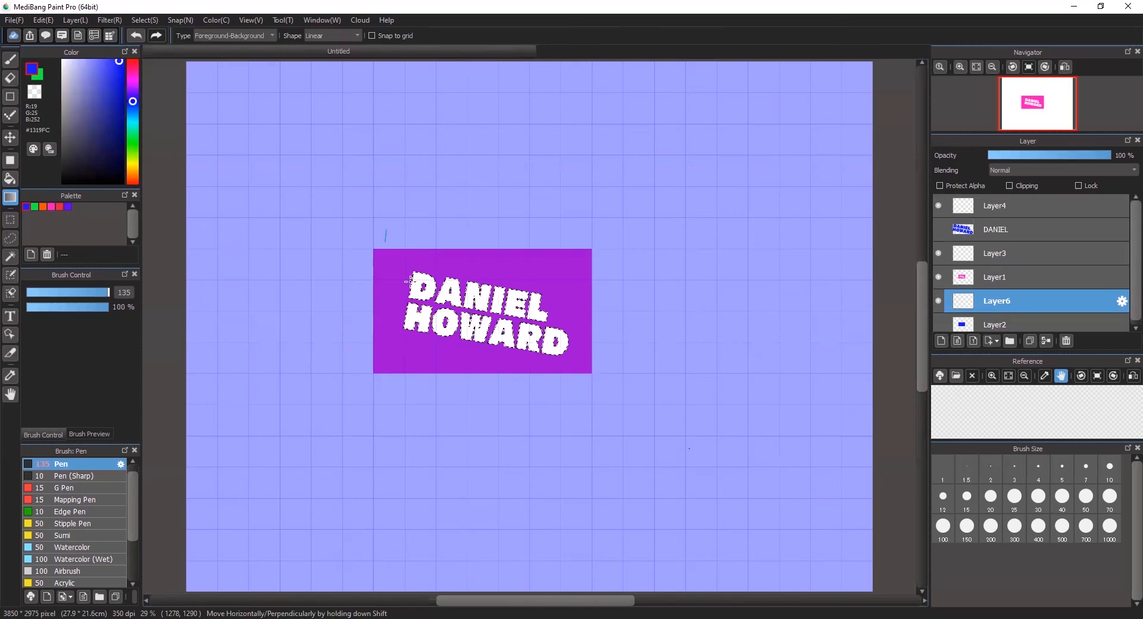
# - Drag a blue-to-green gradient over the lettering, deselect, and undo a trial full-canvas gradient
pyautogui.hotkey('ctrl', 'd')
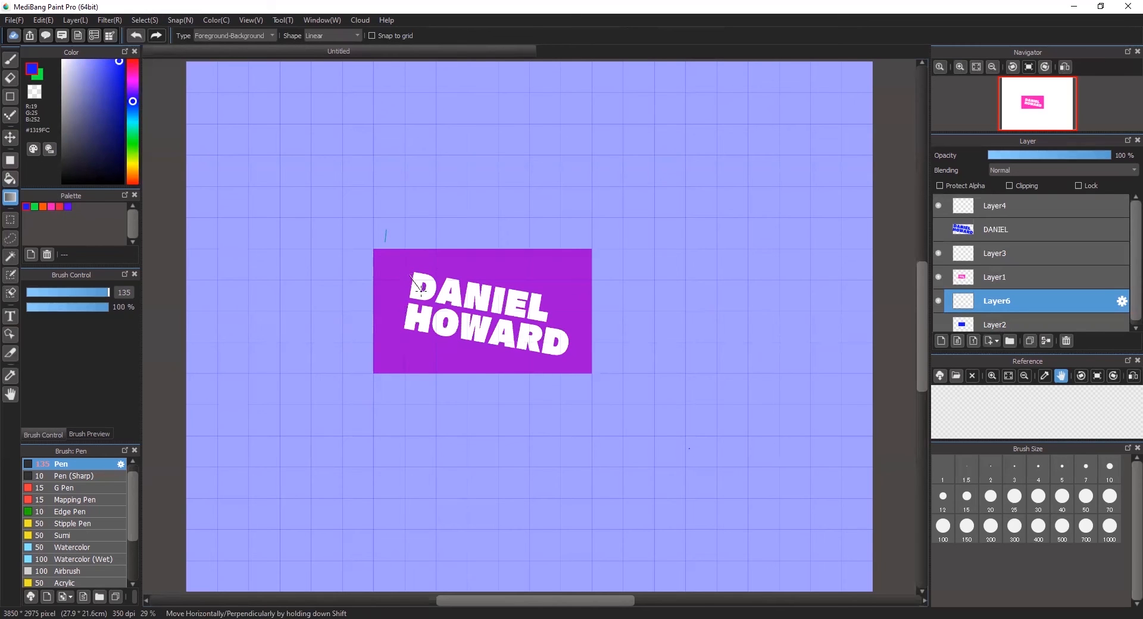
pyautogui.moveTo(562, 352); pyautogui.dragTo(565, 340)
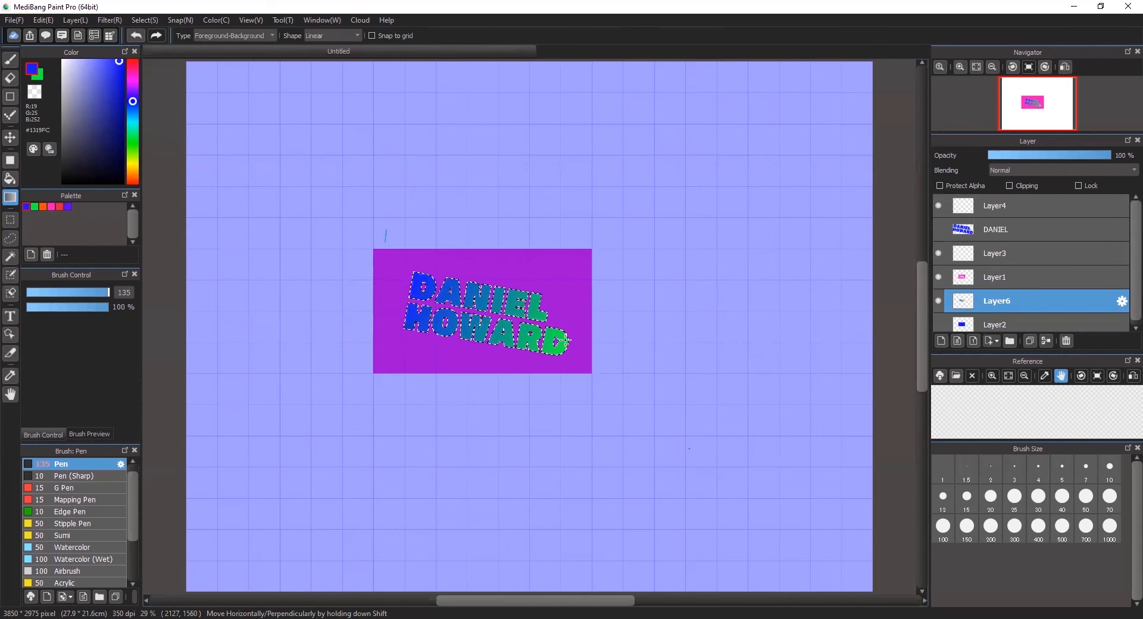
pyautogui.hotkey('ctrl', 'd')
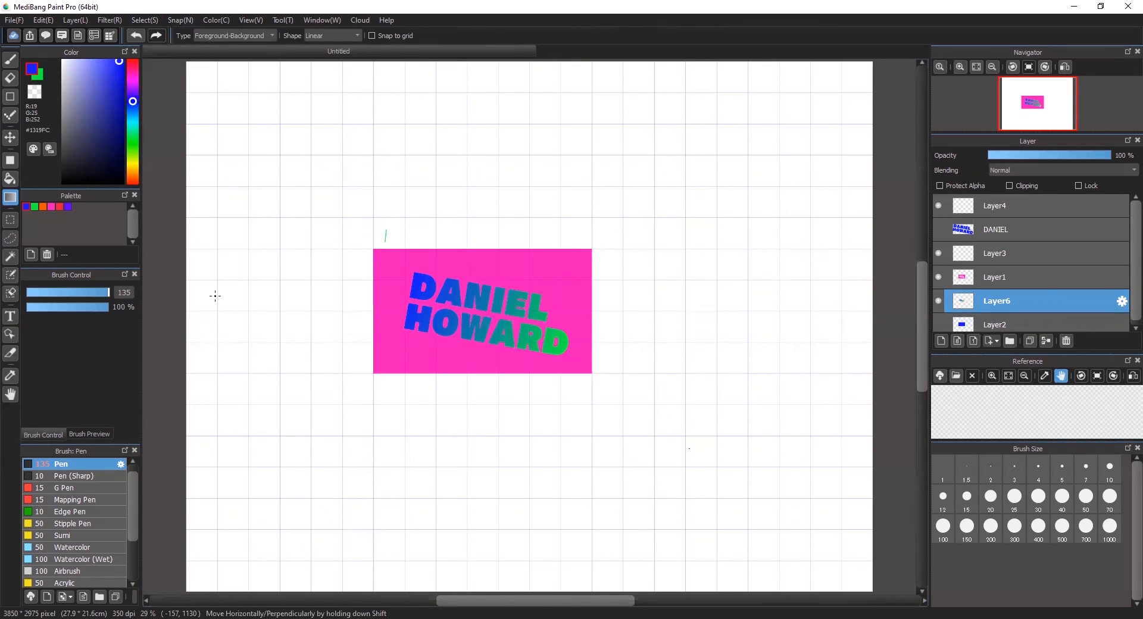
pyautogui.moveTo(197, 309); pyautogui.dragTo(846, 306)
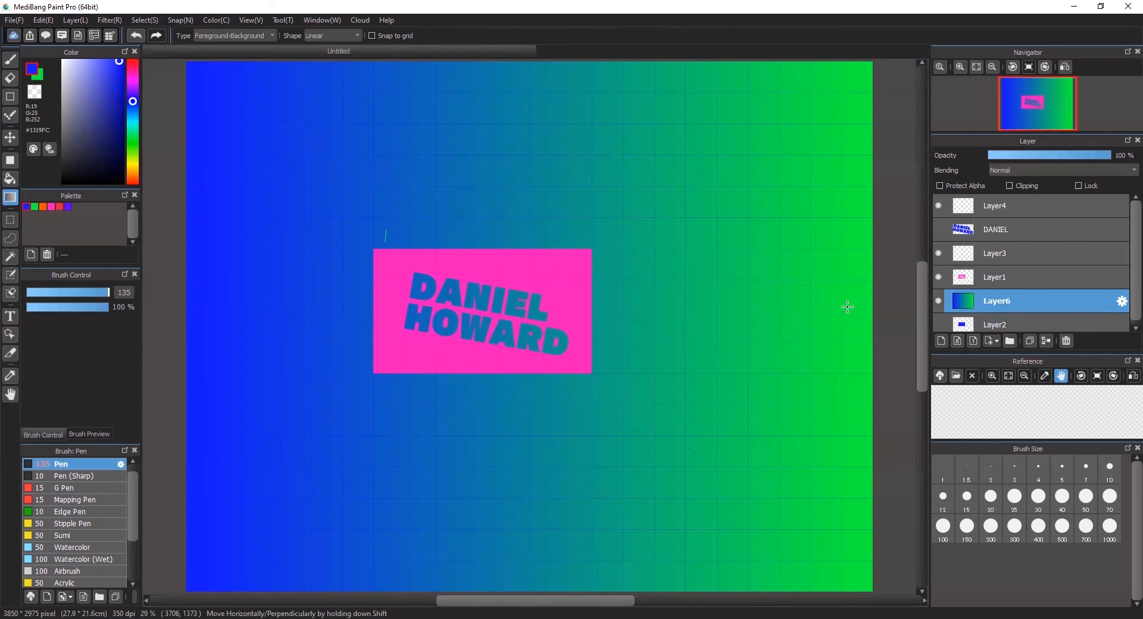
pyautogui.hotkey('ctrl', 'z')
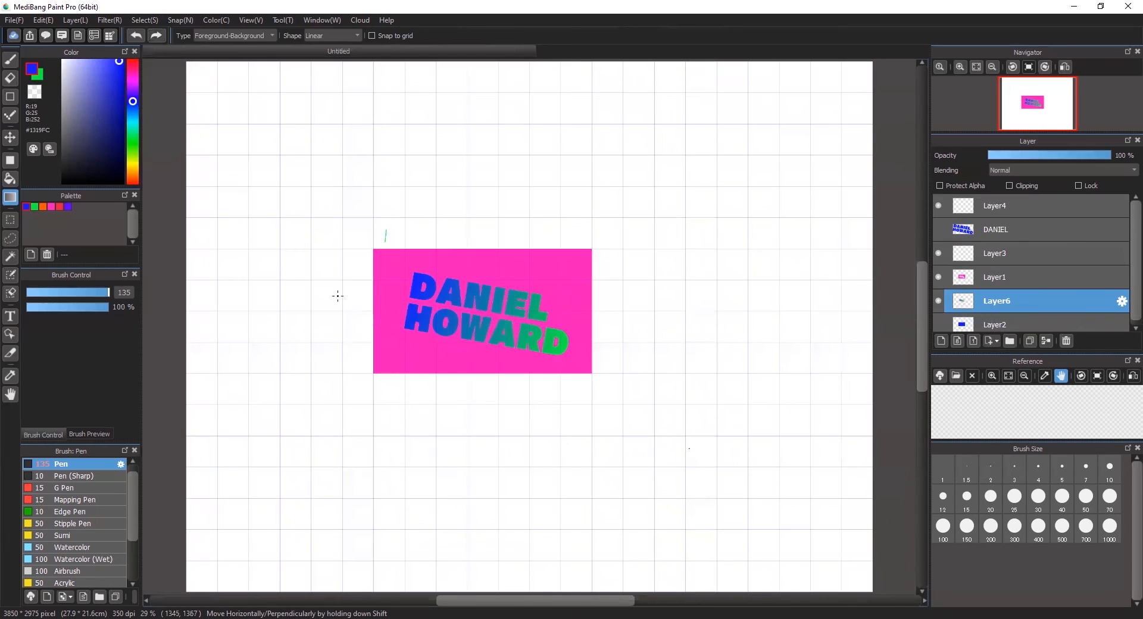
# - Ellipse-select the stray green mark above the pink card on Layer1, delete it, and deselect
pyautogui.press('m')
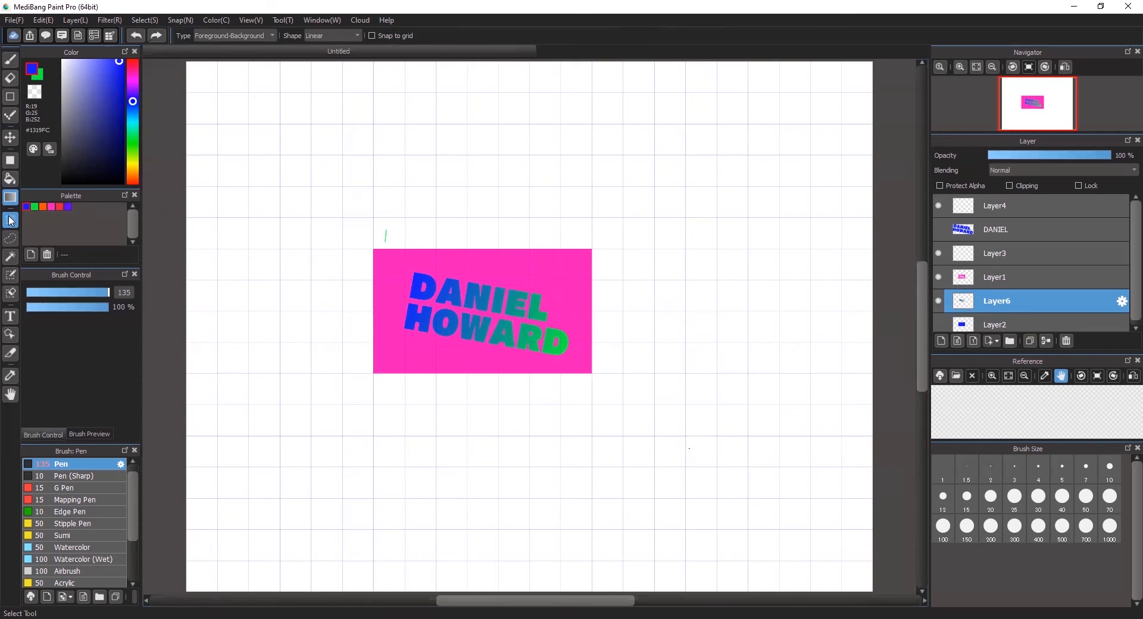
pyautogui.moveTo(360, 207); pyautogui.dragTo(400, 245)
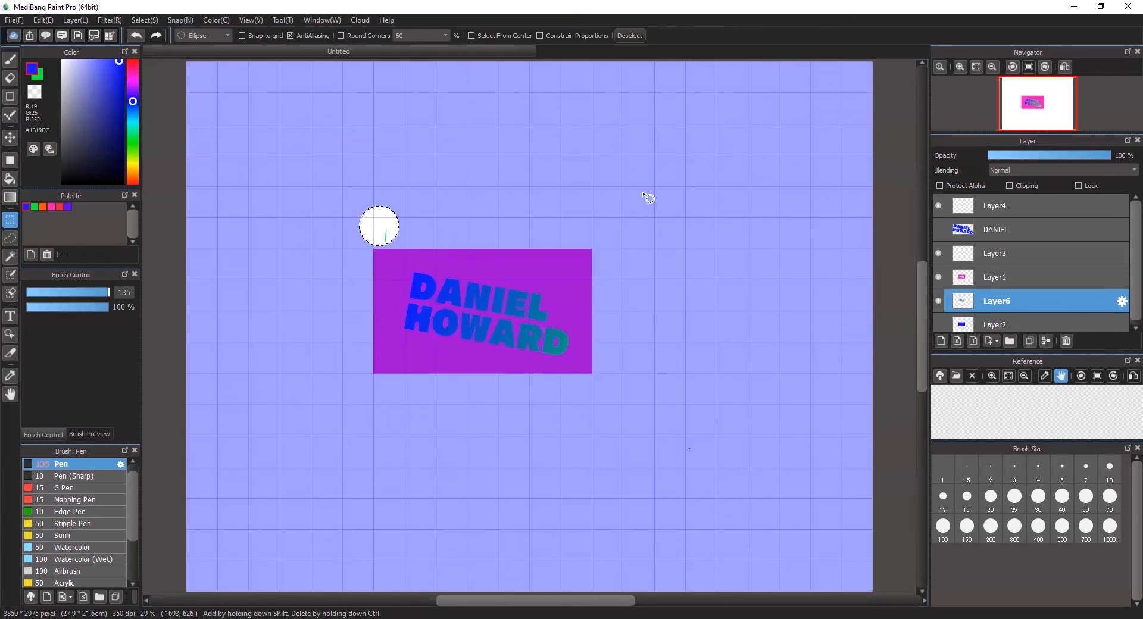
pyautogui.click(1102, 278)
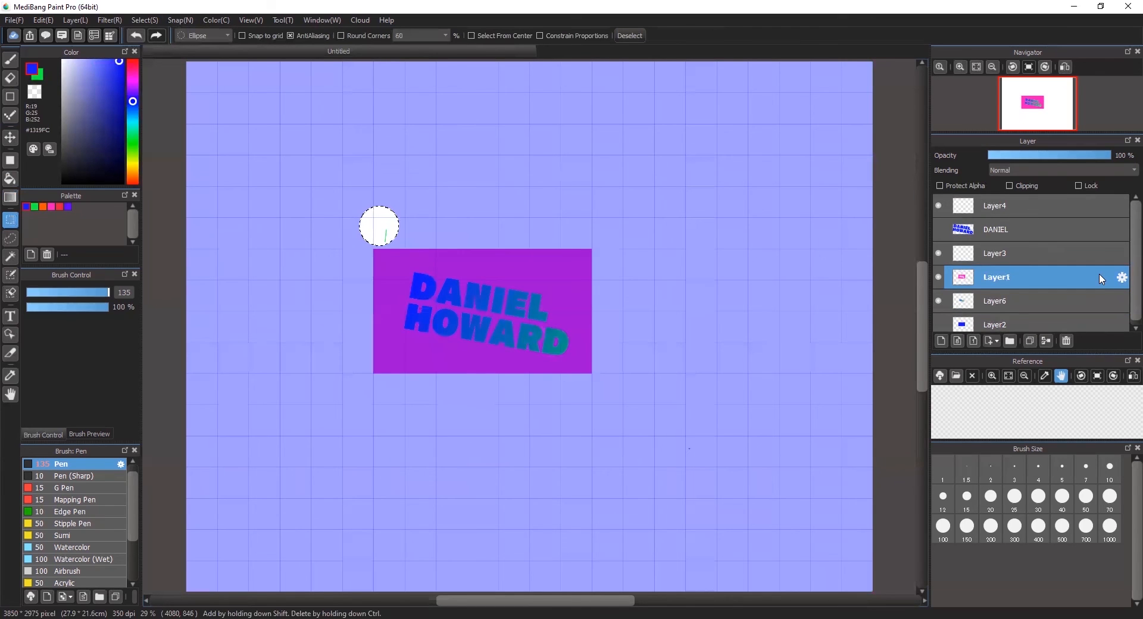
pyautogui.hotkey('ctrl', 'd')
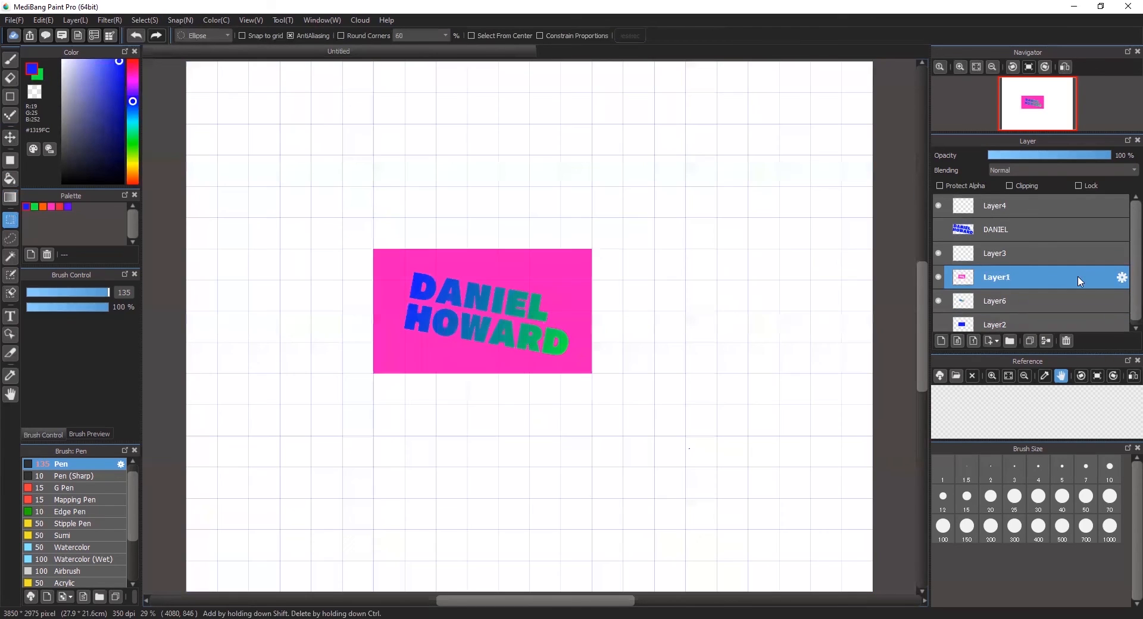
# - Try three horizontal blue-to-green gradients on Layer1, undoing each one
pyautogui.click(11, 196)
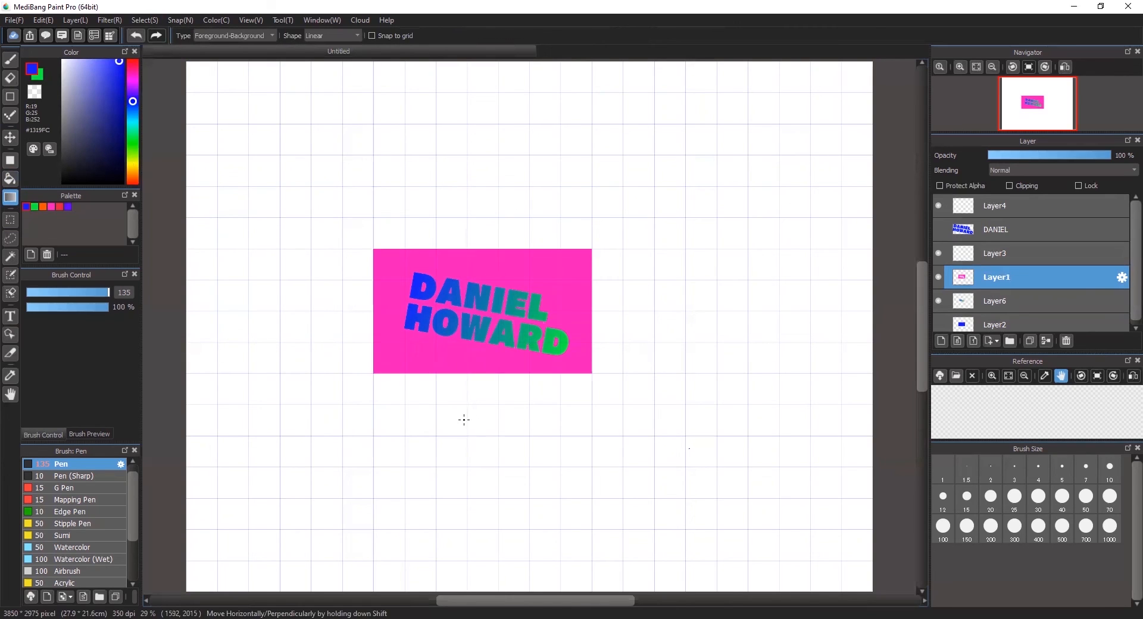
pyautogui.moveTo(462, 417); pyautogui.dragTo(514, 413)
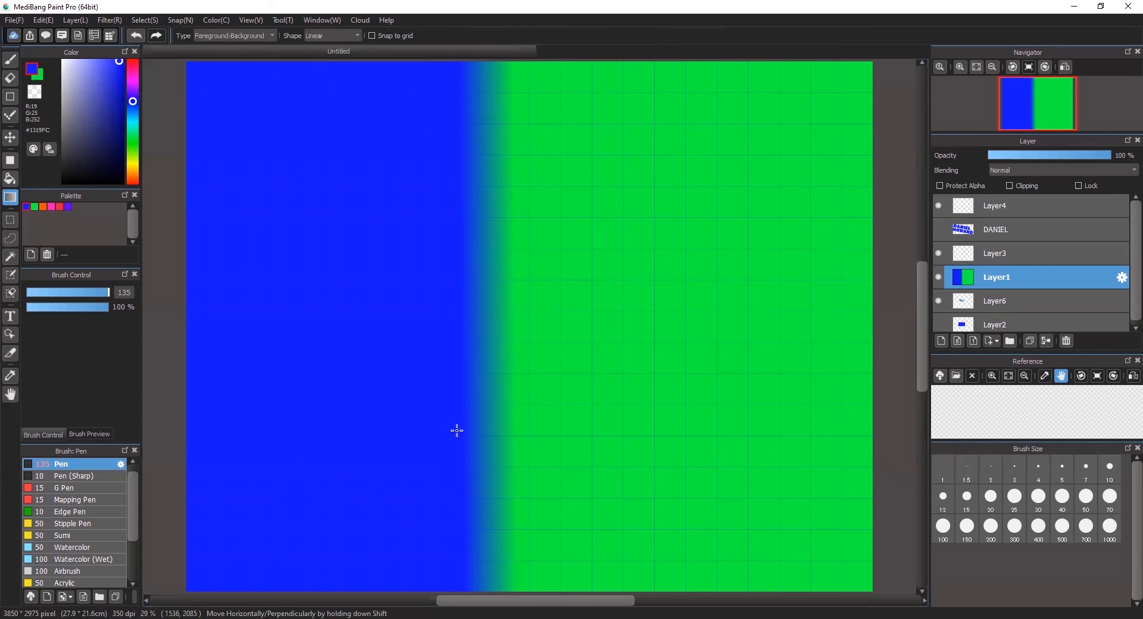
pyautogui.hotkey('ctrl', 'z')
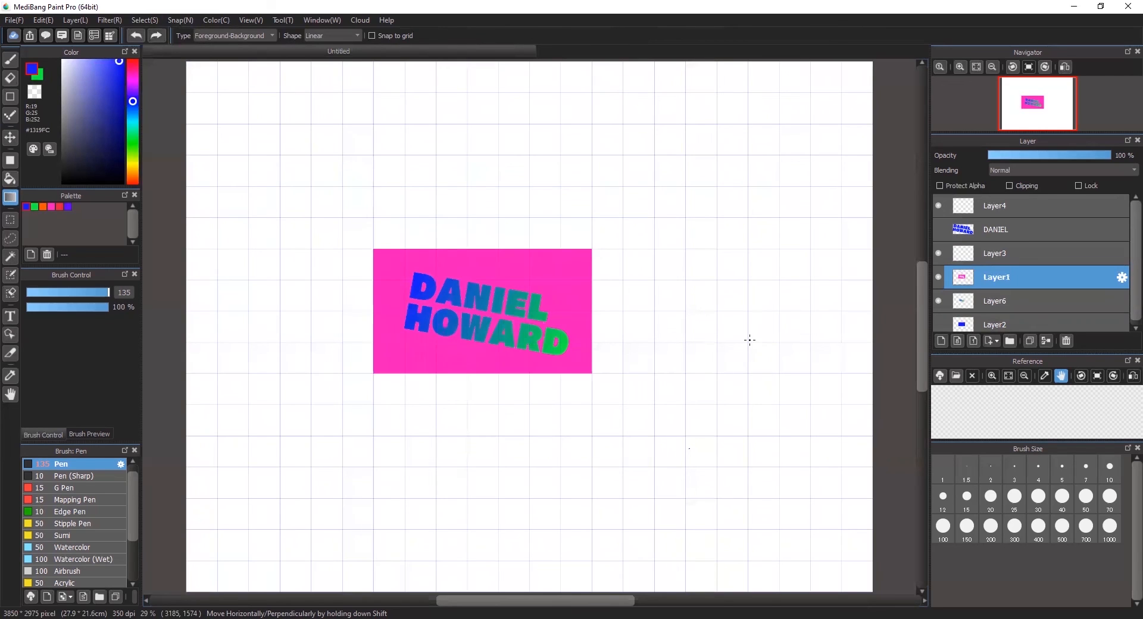
pyautogui.moveTo(748, 342); pyautogui.dragTo(804, 334)
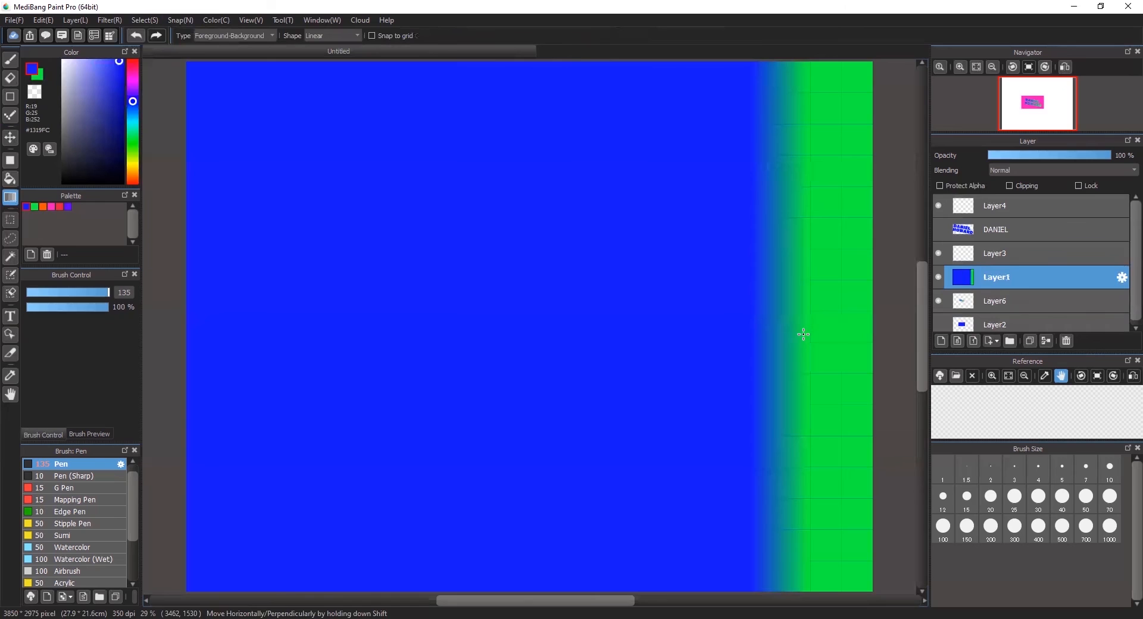
pyautogui.hotkey('ctrl', 'z')
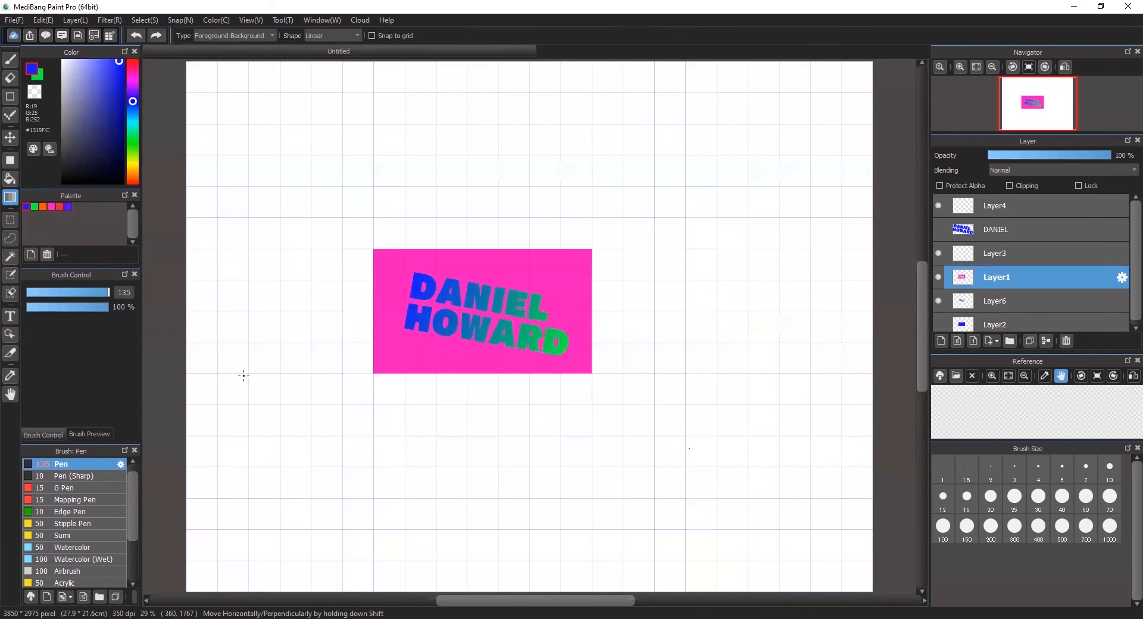
pyautogui.moveTo(248, 372); pyautogui.dragTo(287, 375)
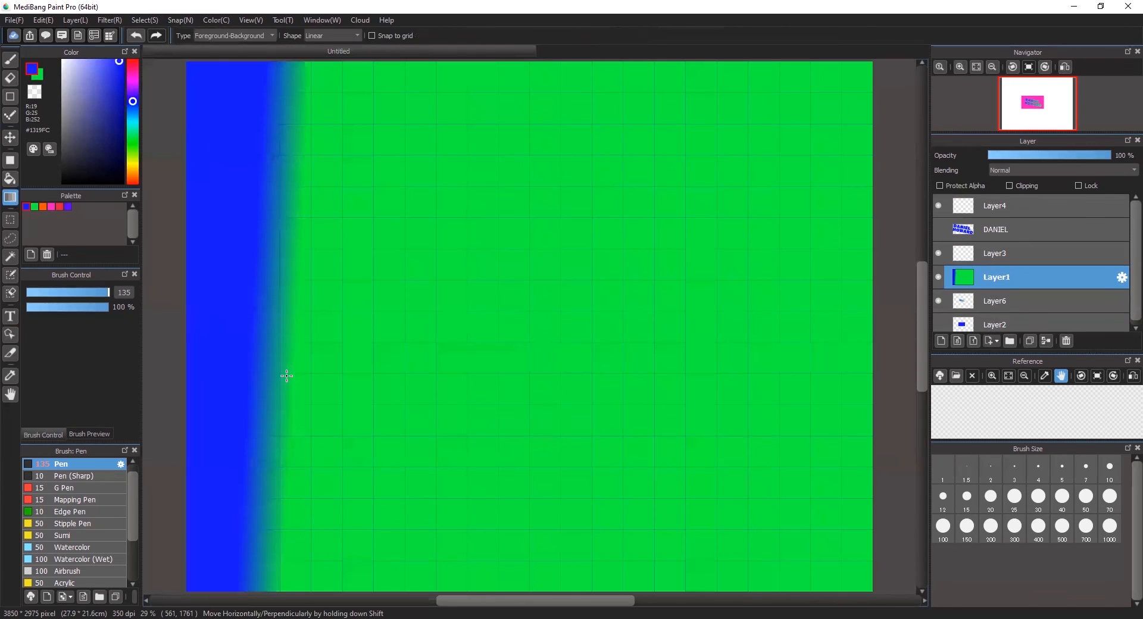
pyautogui.hotkey('ctrl', 'z')
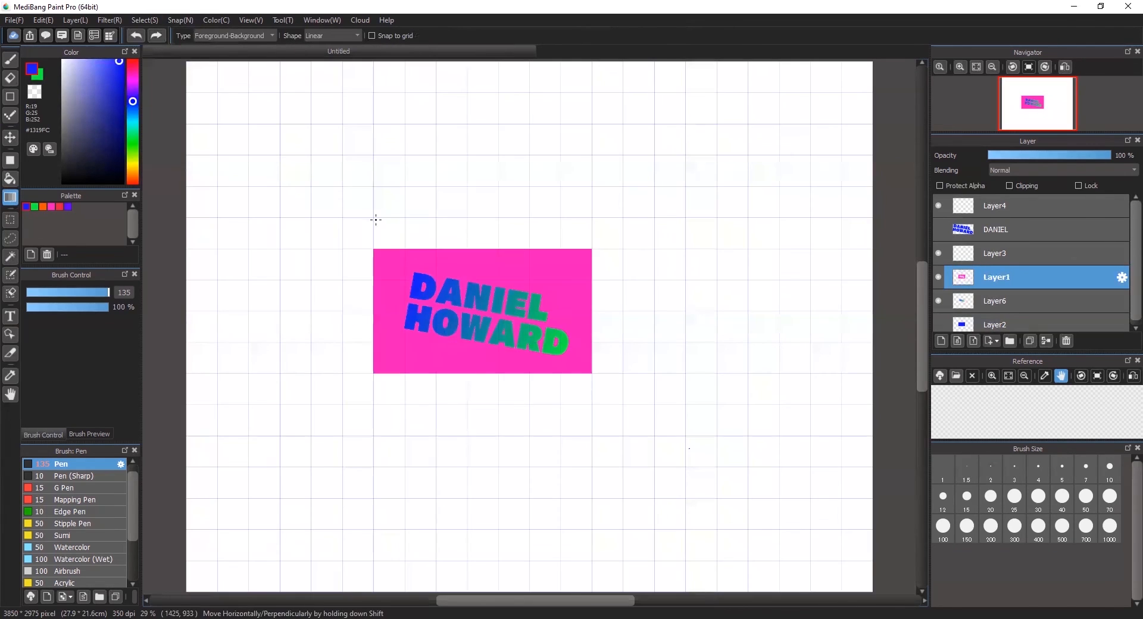
# - Try diagonal and vertical blue-green gradients across the page, undoing each to restore the plain page
pyautogui.moveTo(395, 158); pyautogui.dragTo(461, 211)
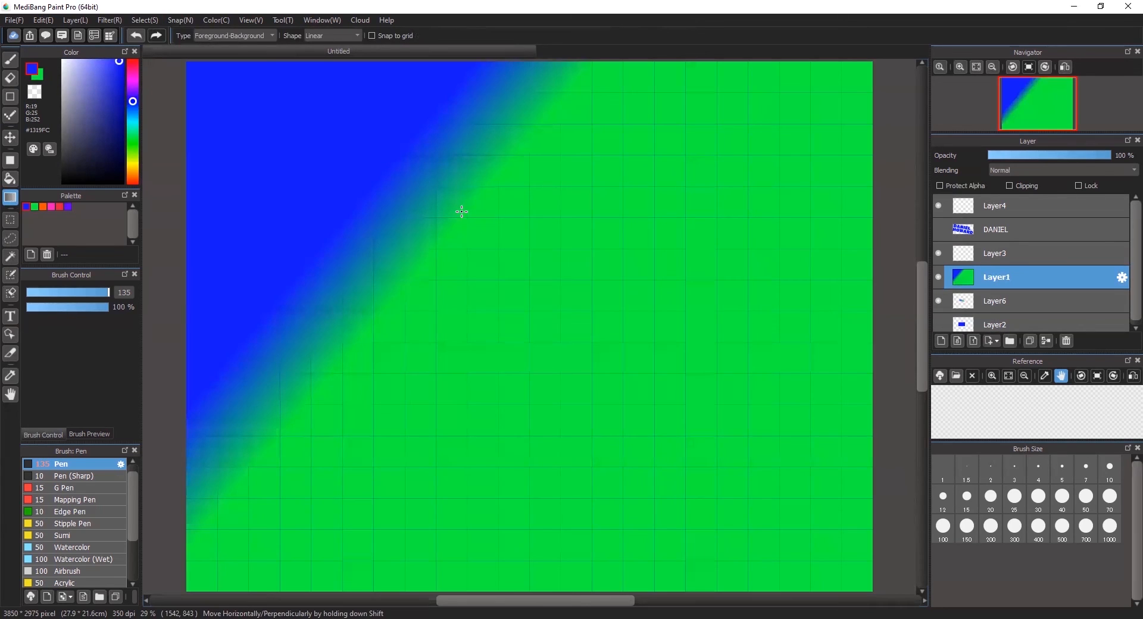
pyautogui.hotkey('ctrl', 'z')
pyautogui.moveTo(621, 322); pyautogui.dragTo(690, 373)
pyautogui.hotkey('ctrl', 'z')
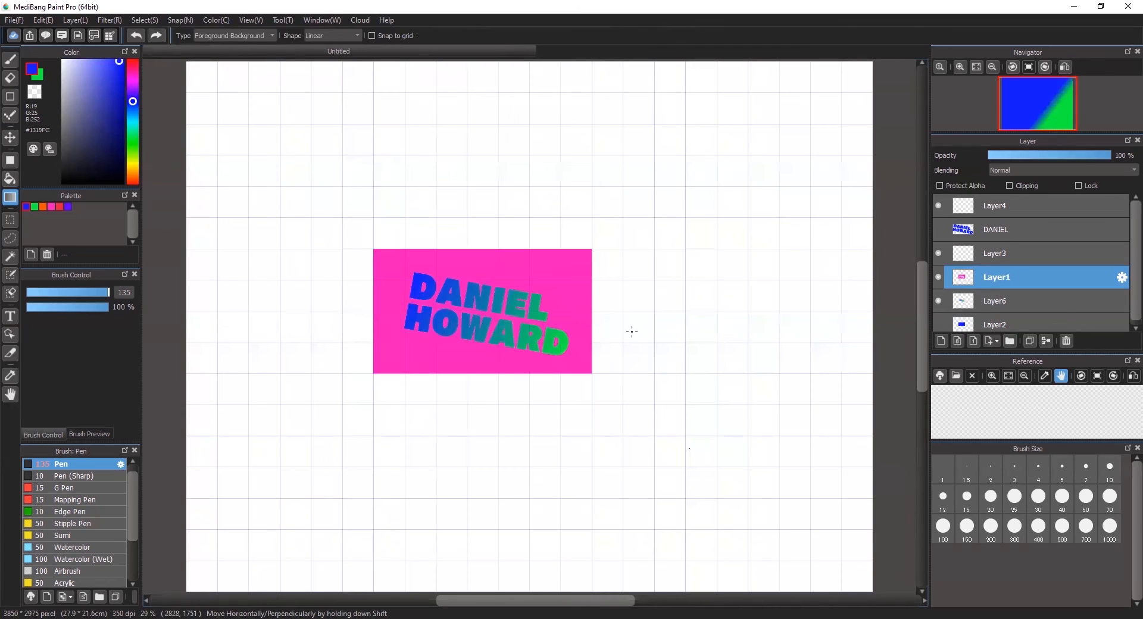
pyautogui.moveTo(462, 175); pyautogui.dragTo(439, 164)
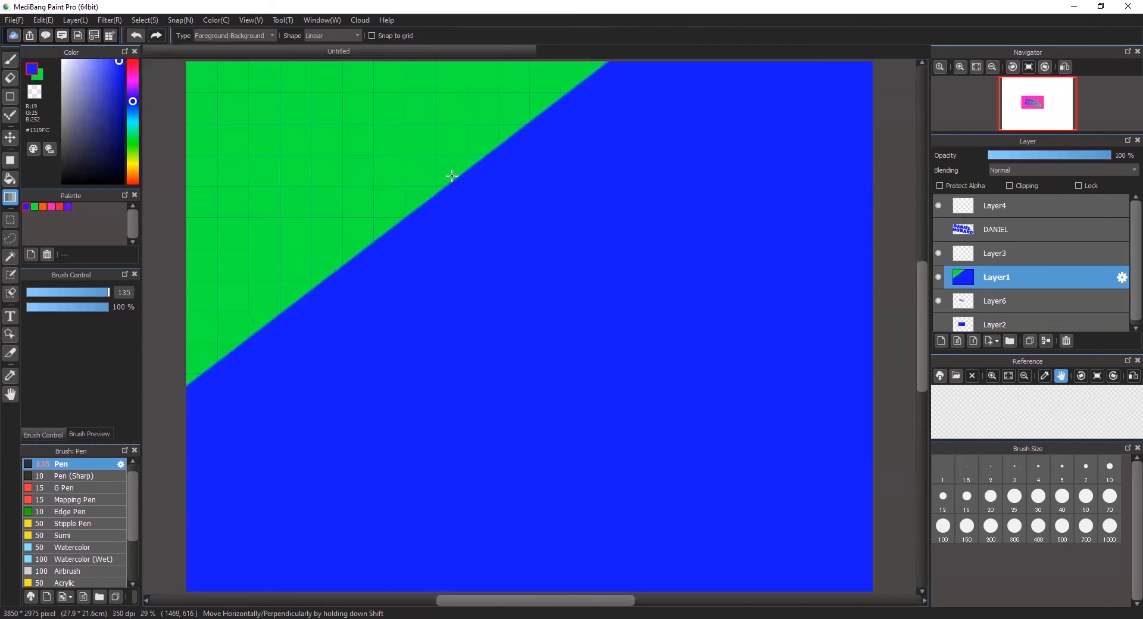
pyautogui.hotkey('ctrl', 'z')
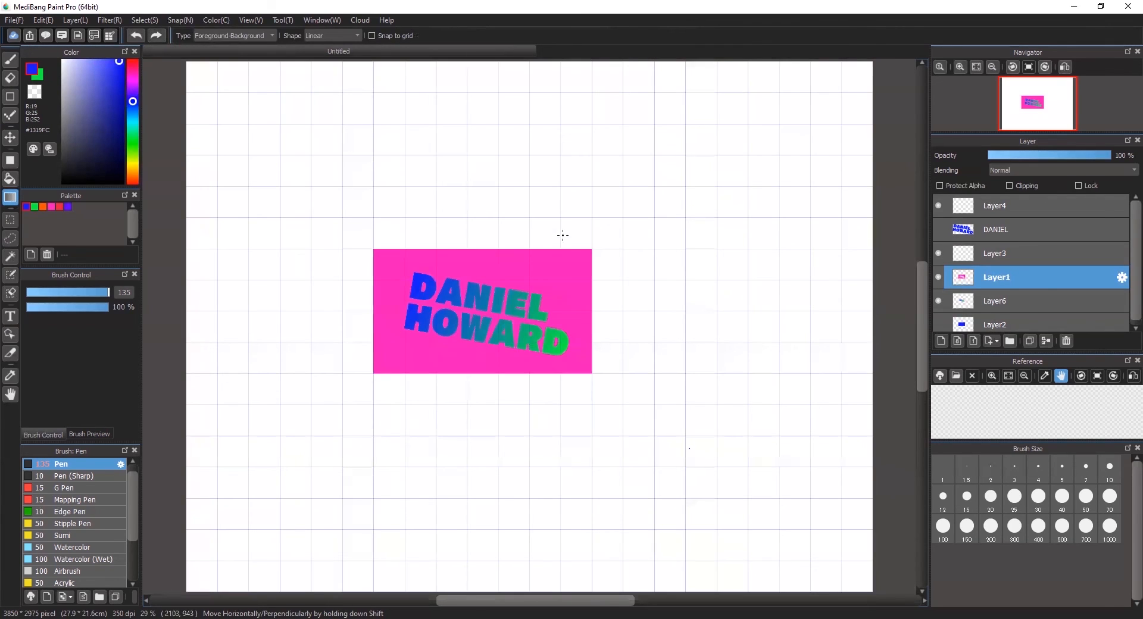
pyautogui.moveTo(569, 231); pyautogui.dragTo(576, 229)
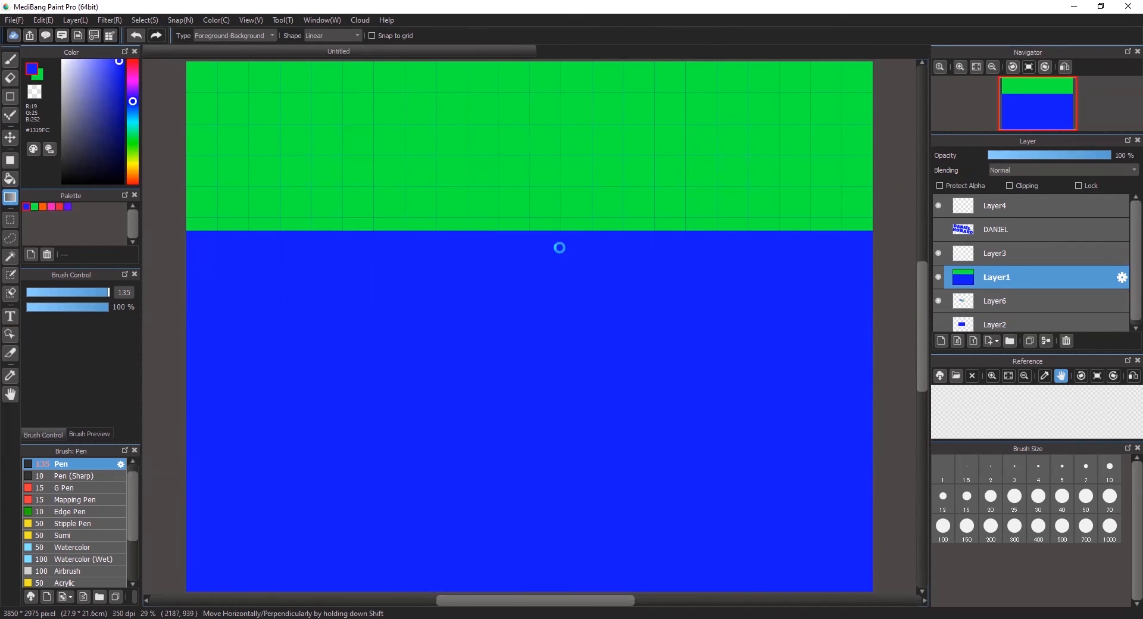
pyautogui.hotkey('ctrl', 'z')
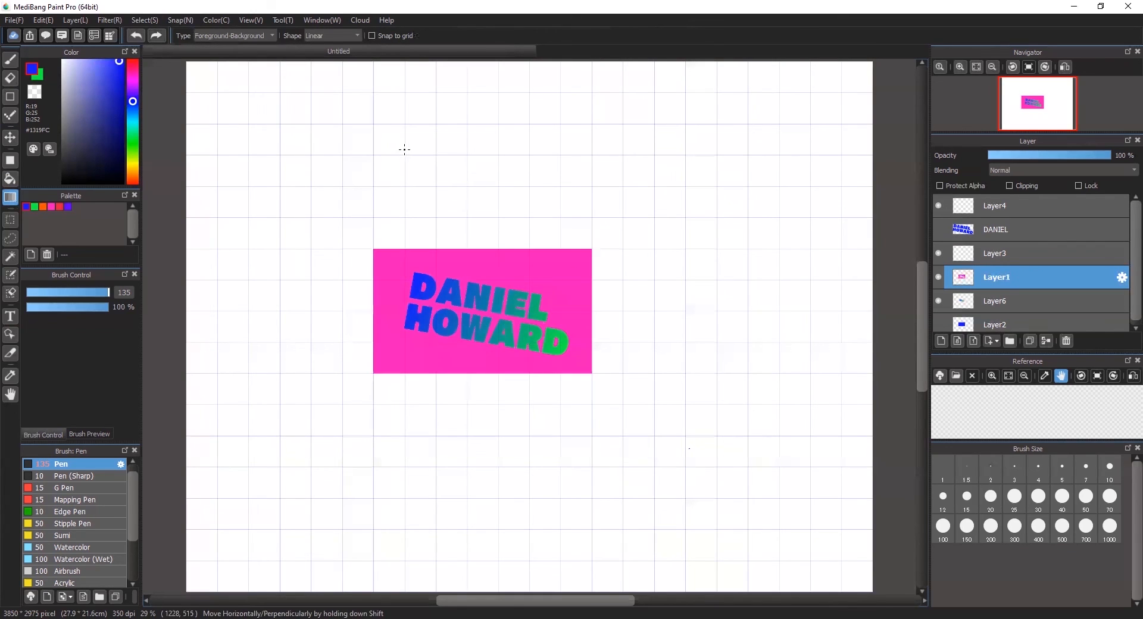
pyautogui.moveTo(404, 167); pyautogui.dragTo(700, 447)
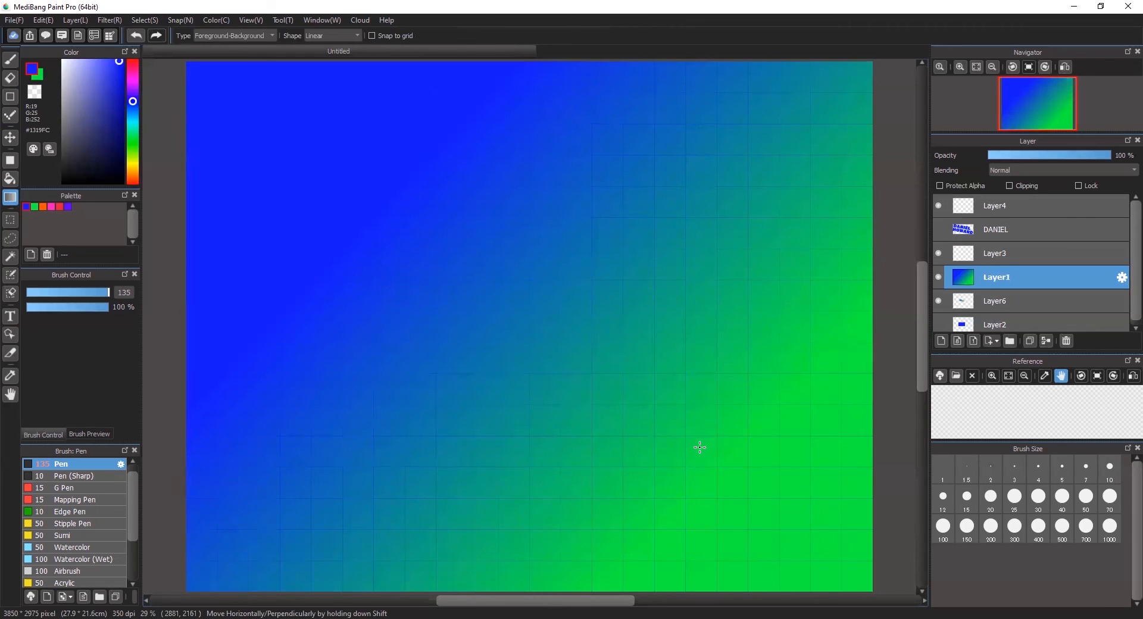
pyautogui.hotkey('ctrl', 'z')
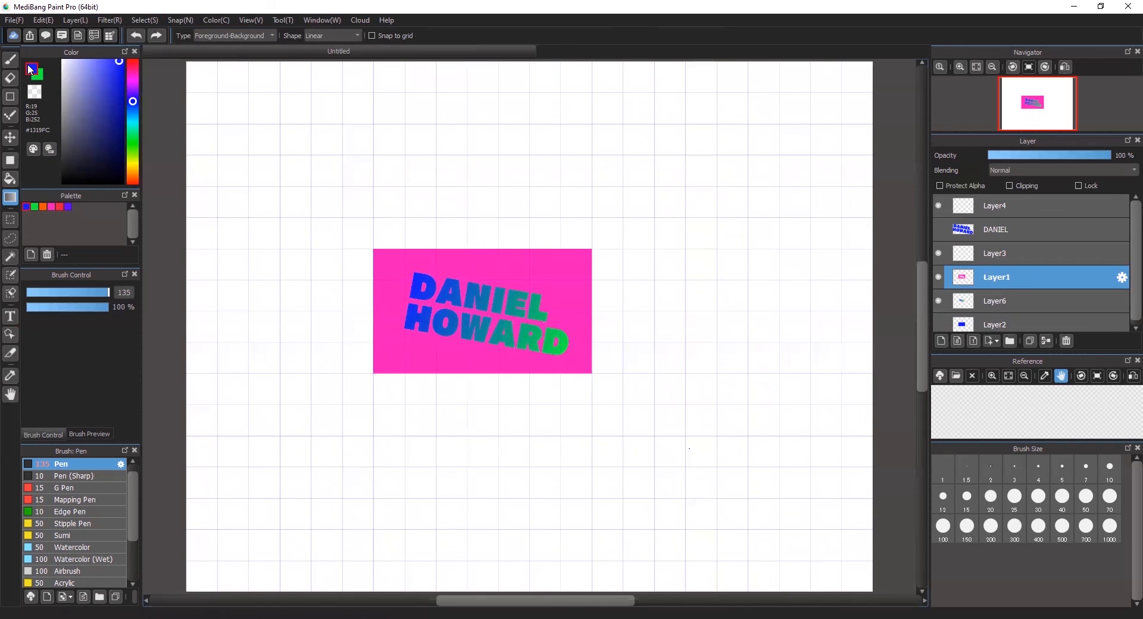
# - Set the gradient type to Foreground-Transparent and test a diagonal blue fade, then undo it
pyautogui.click(257, 36)
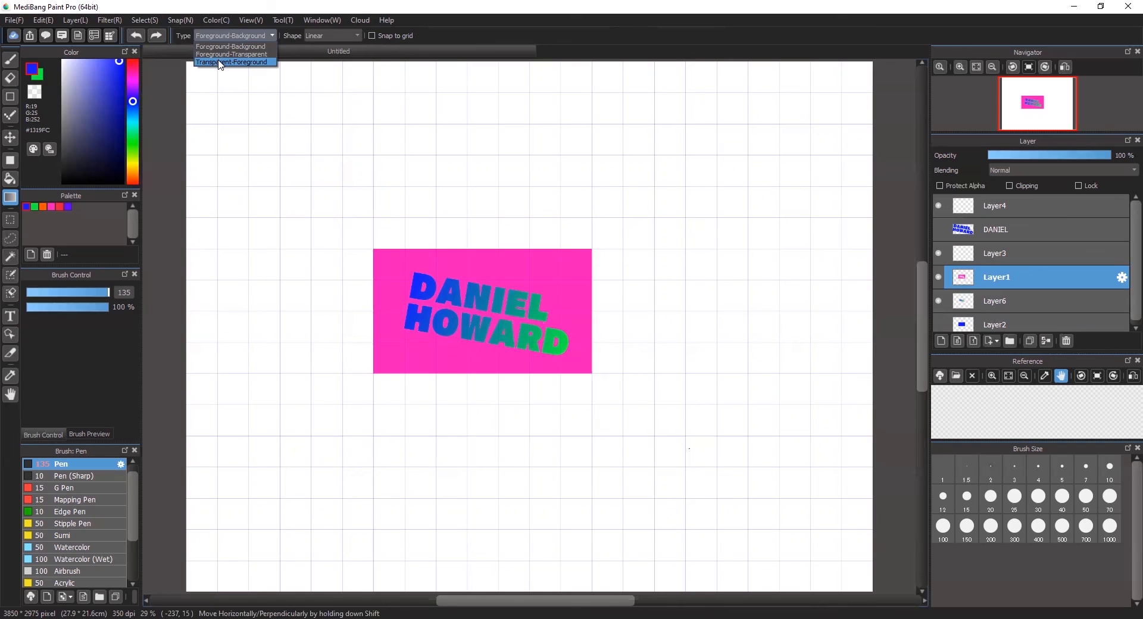
pyautogui.click(218, 54)
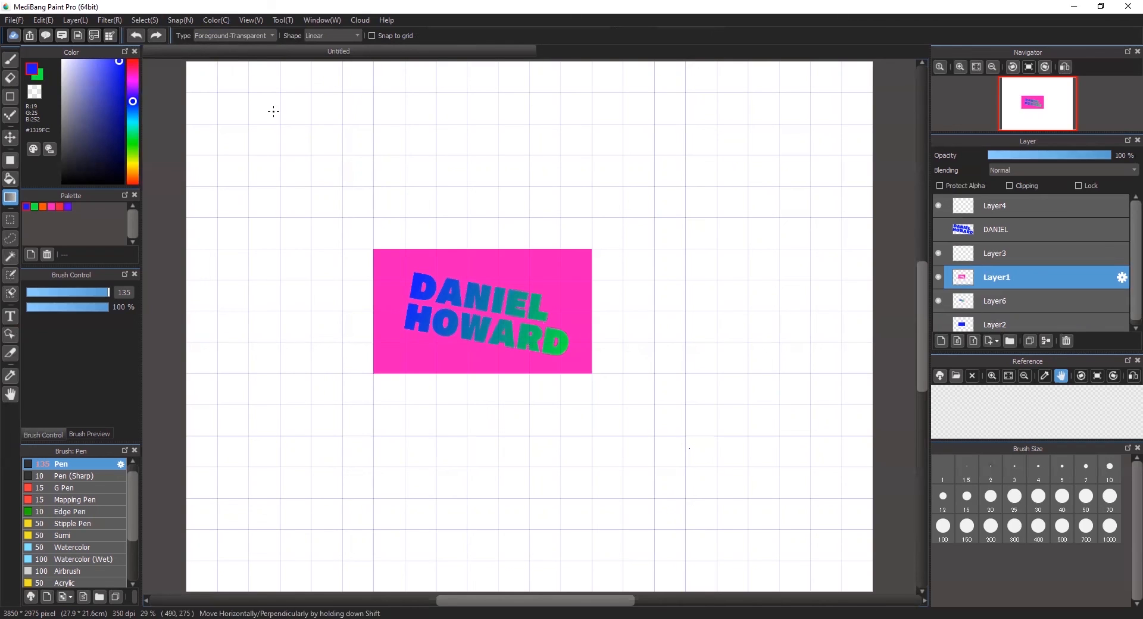
pyautogui.moveTo(278, 116); pyautogui.dragTo(621, 325)
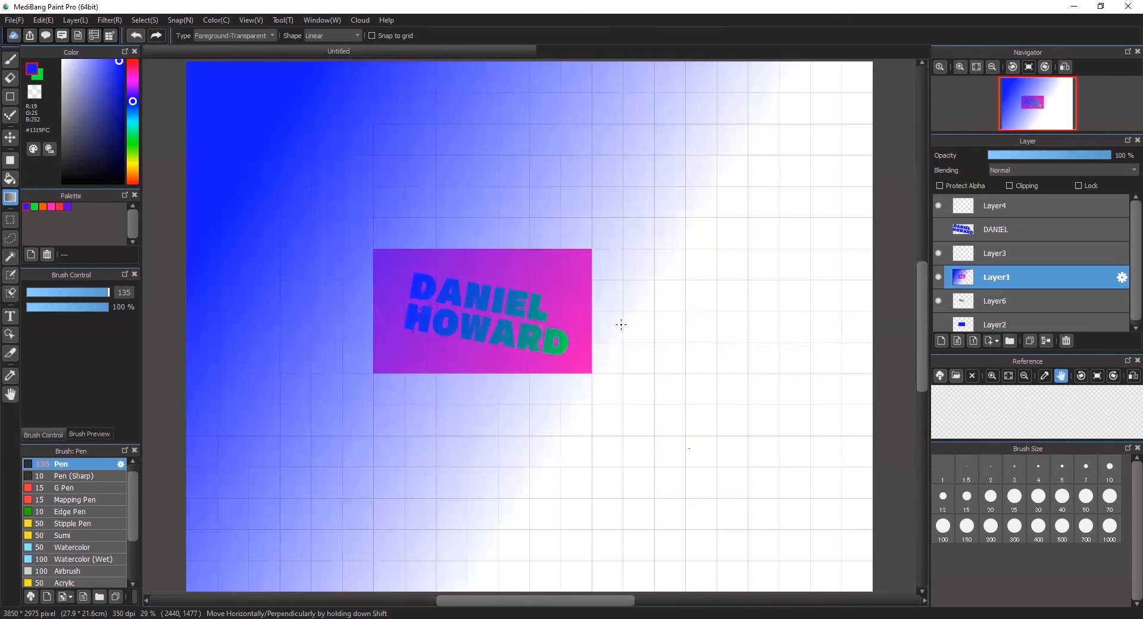
pyautogui.hotkey('ctrl', 'z')
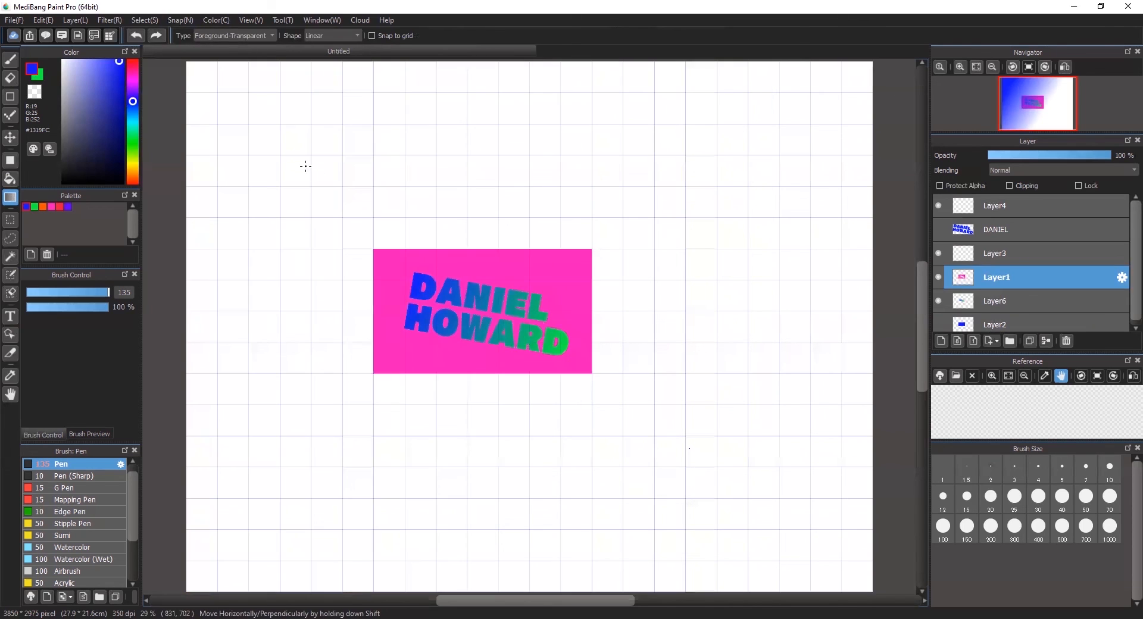
# - Try blue-to-transparent fades in the top-left and bottom-right corners, undoing them
pyautogui.moveTo(345, 206); pyautogui.dragTo(416, 253)
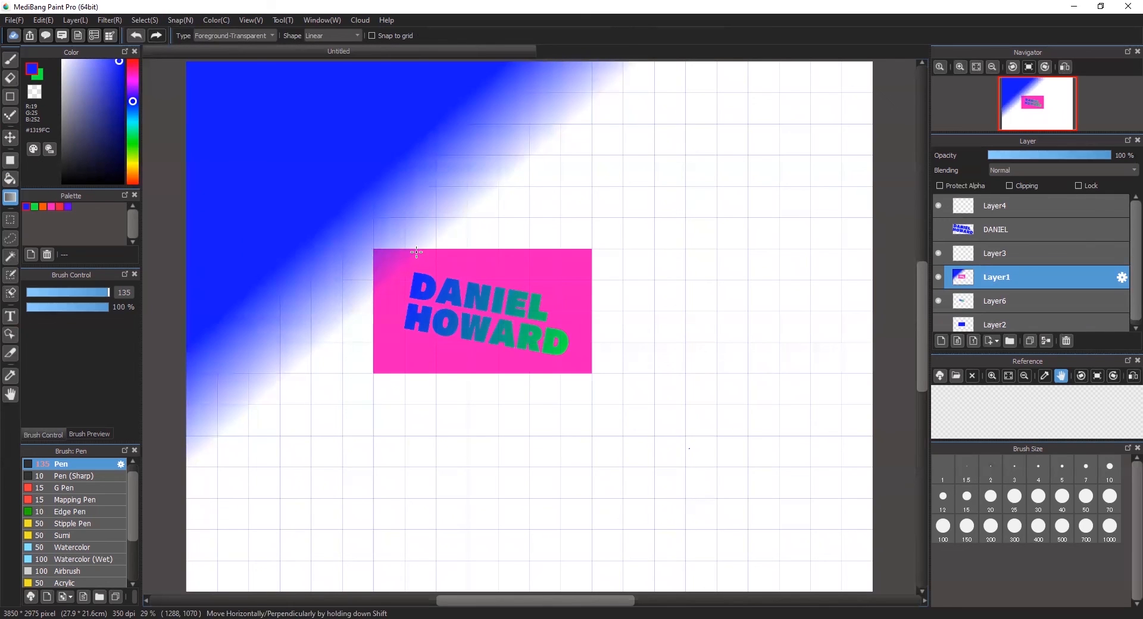
pyautogui.moveTo(834, 534); pyautogui.dragTo(758, 448)
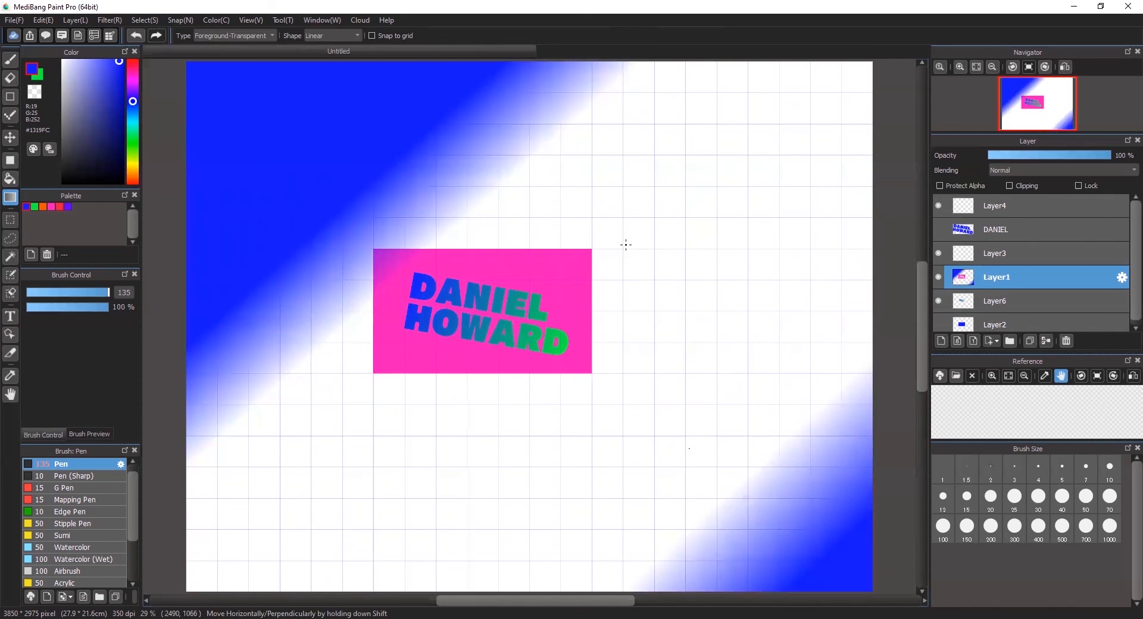
pyautogui.moveTo(614, 242); pyautogui.dragTo(651, 290)
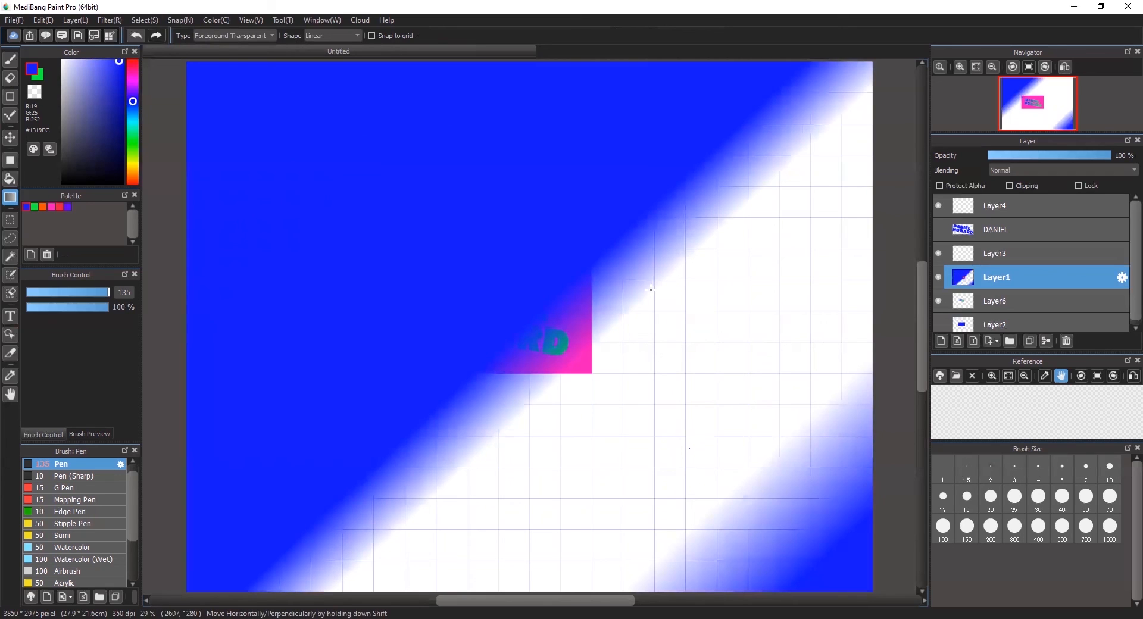
pyautogui.hotkey('ctrl', 'z')
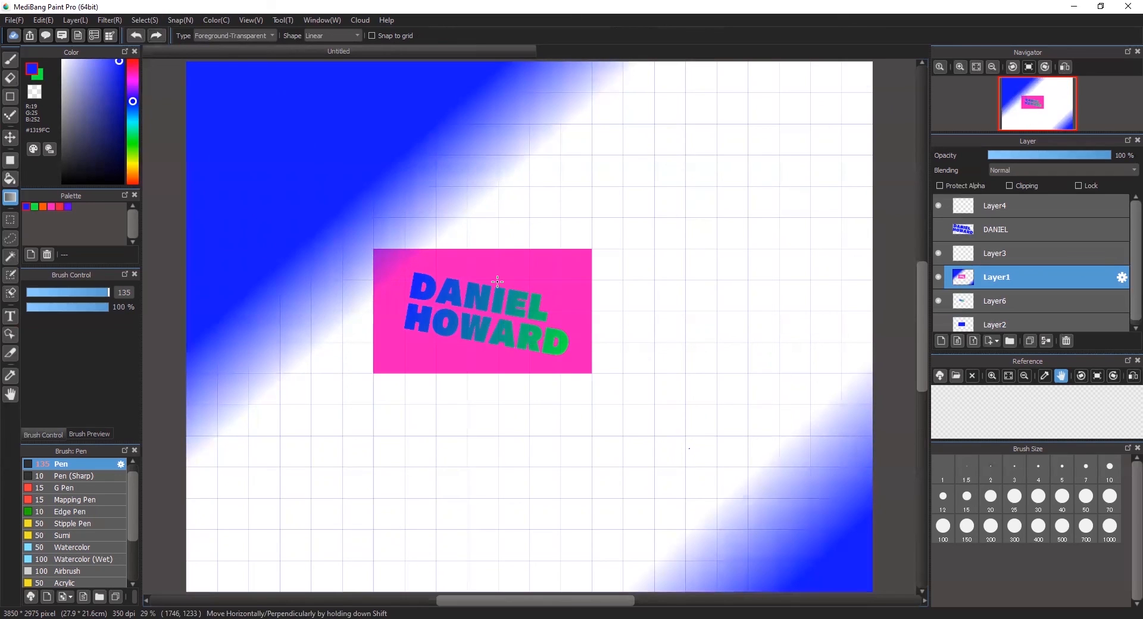
pyautogui.hotkey('ctrl', 'z')
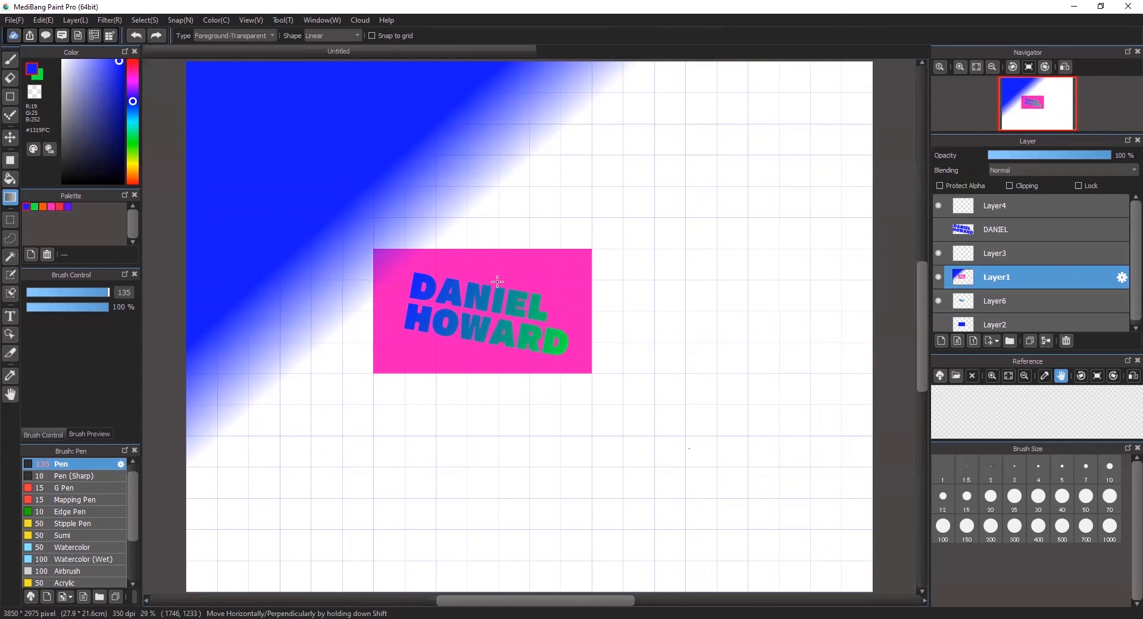
pyautogui.moveTo(822, 559); pyautogui.dragTo(635, 400)
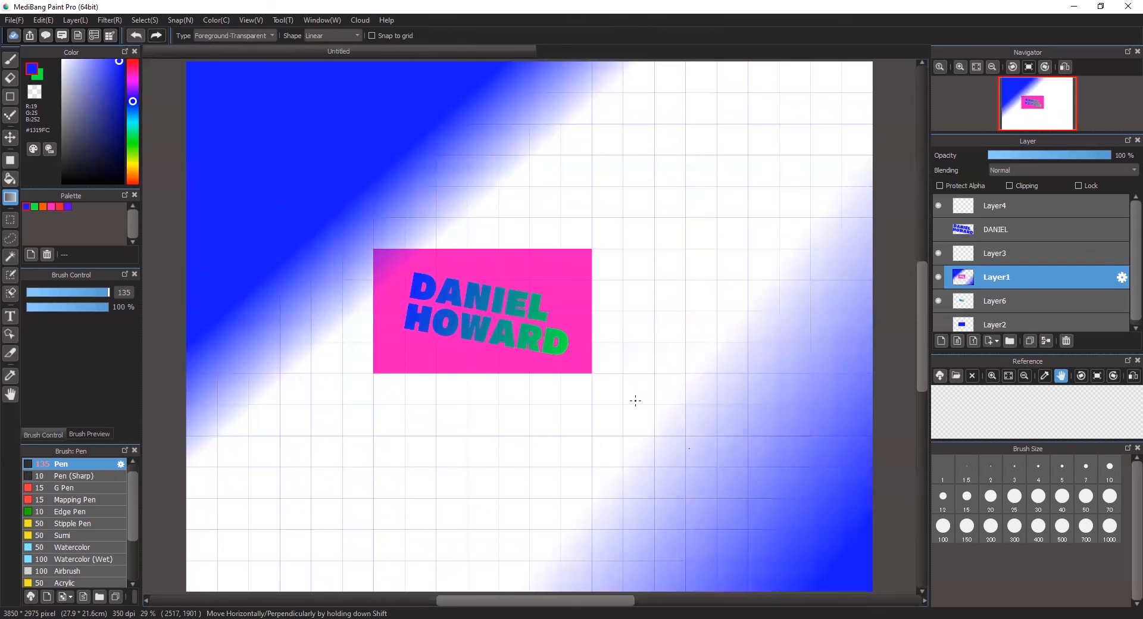
pyautogui.hotkey('ctrl', 'z')
# - Redraw lower-right, right-edge and diagonal blue fades, undoing each to keep the page white
pyautogui.moveTo(831, 538); pyautogui.dragTo(535, 305)
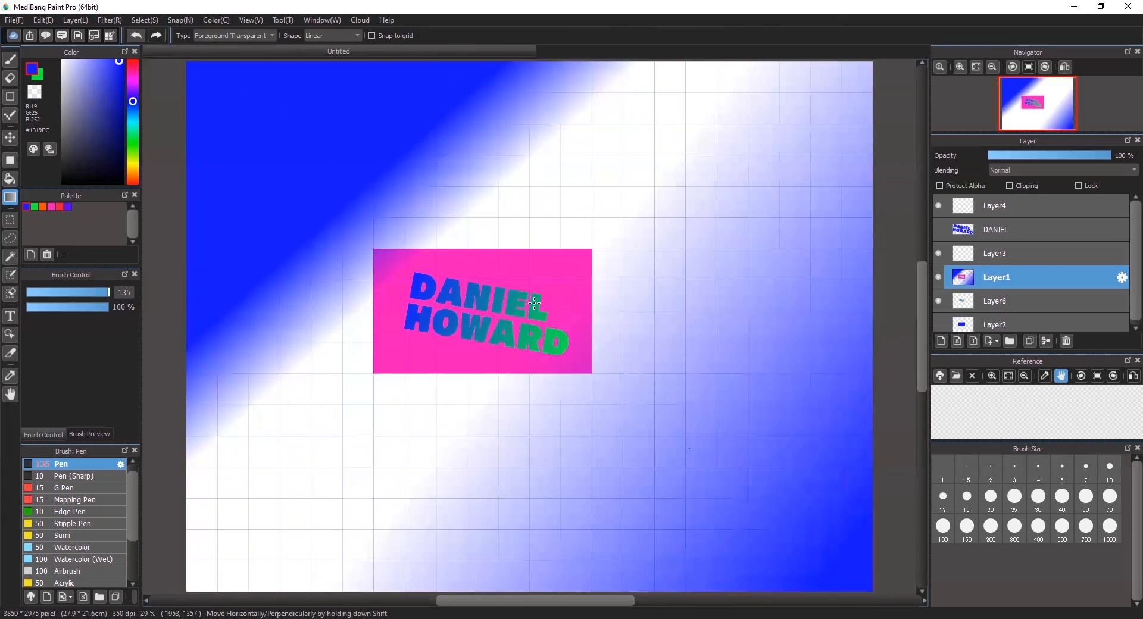
pyautogui.hotkey('ctrl', 'z')
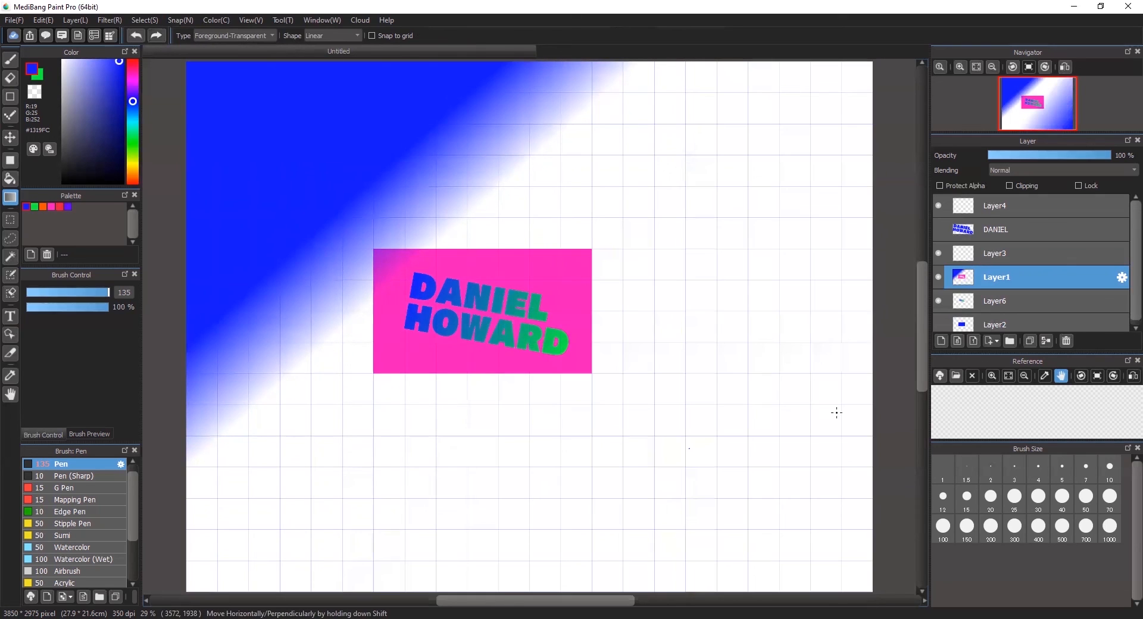
pyautogui.moveTo(768, 459); pyautogui.dragTo(461, 256)
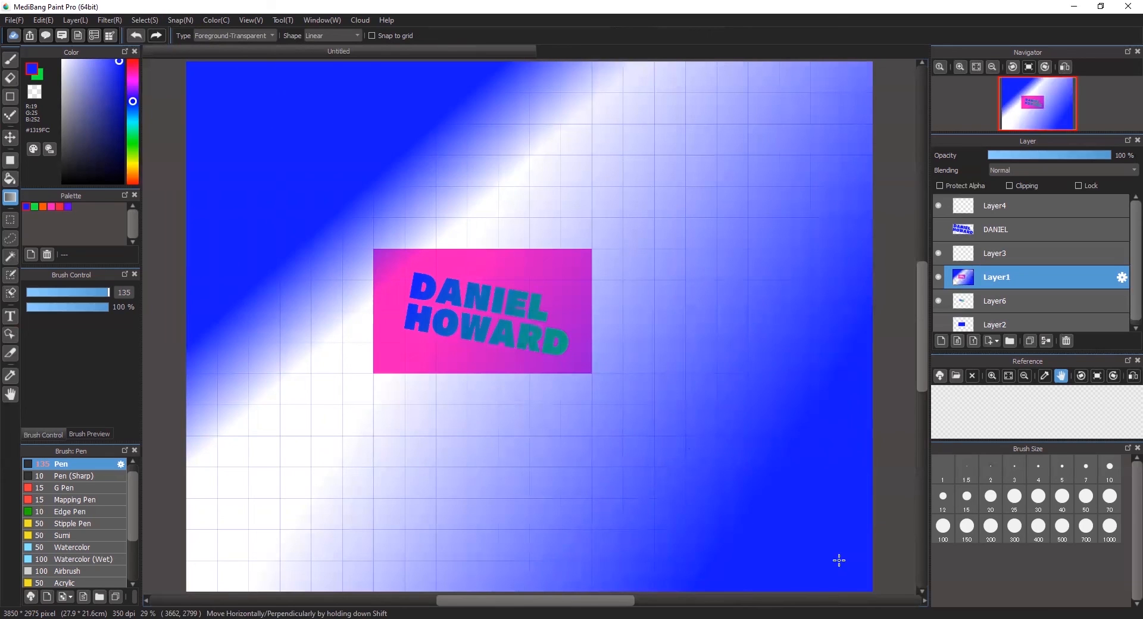
pyautogui.hotkey('ctrl', 'z')
pyautogui.hotkey('ctrl', 'z')
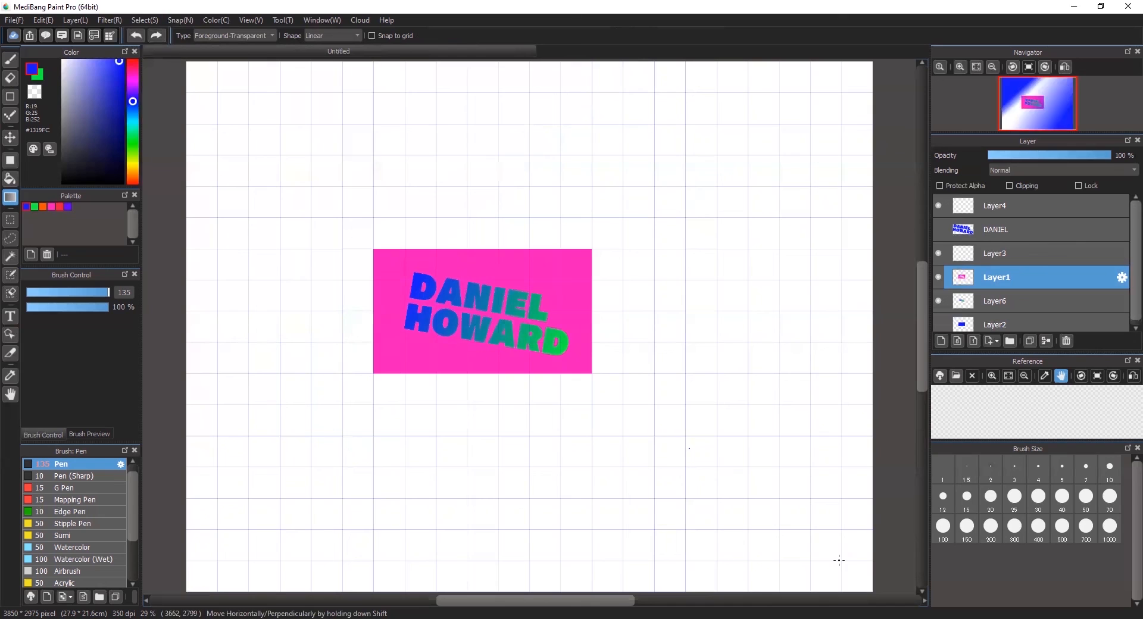
pyautogui.moveTo(827, 257); pyautogui.dragTo(808, 253)
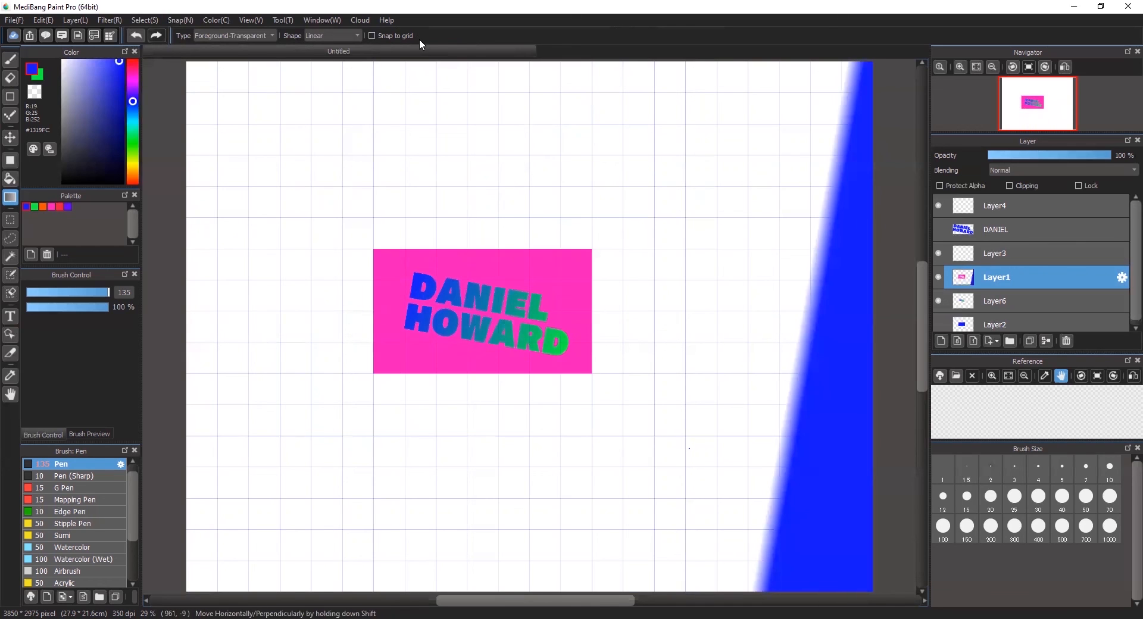
pyautogui.hotkey('ctrl', 'z')
pyautogui.moveTo(477, 174); pyautogui.dragTo(471, 161)
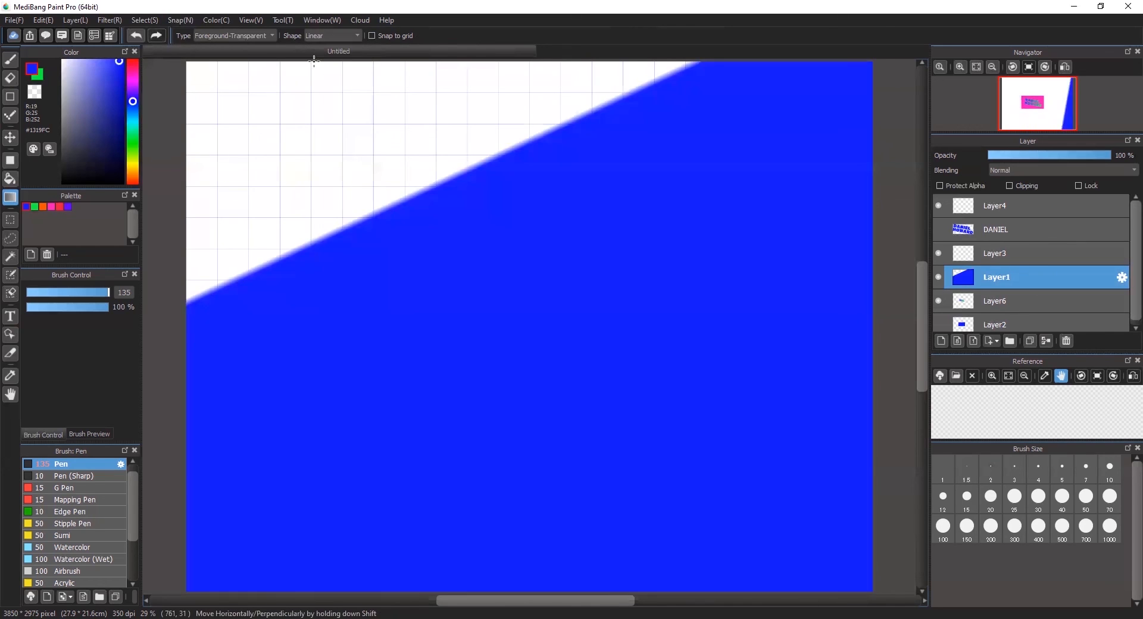
pyautogui.hotkey('ctrl', 'z')
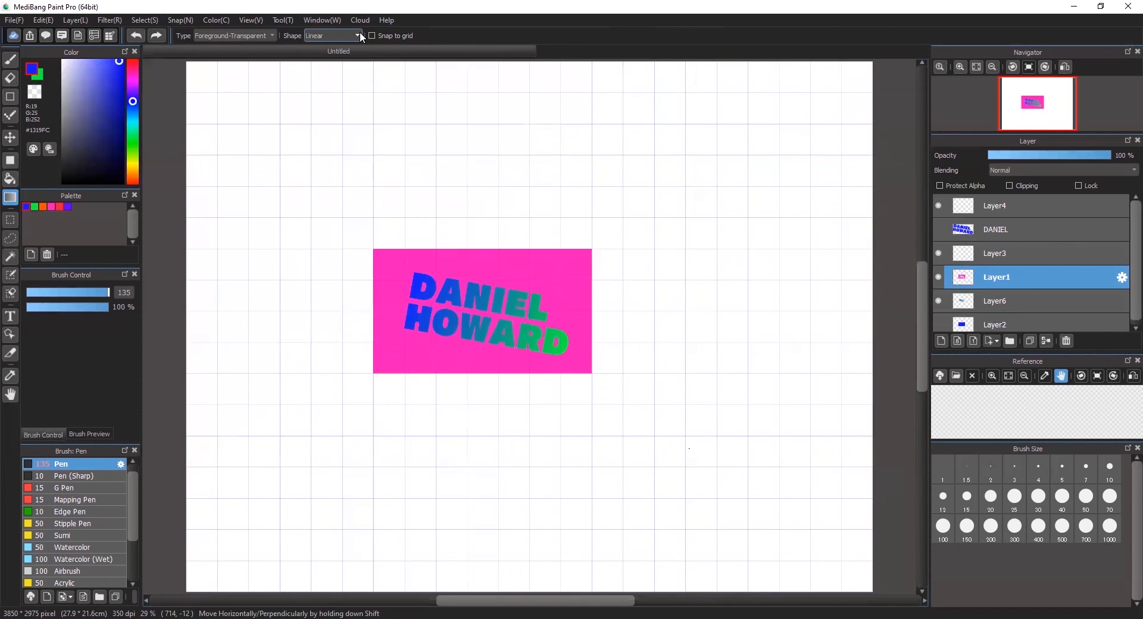
# - Switch the gradient shape to Circular and draw a blue radial gradient right of the card
pyautogui.click(358, 34)
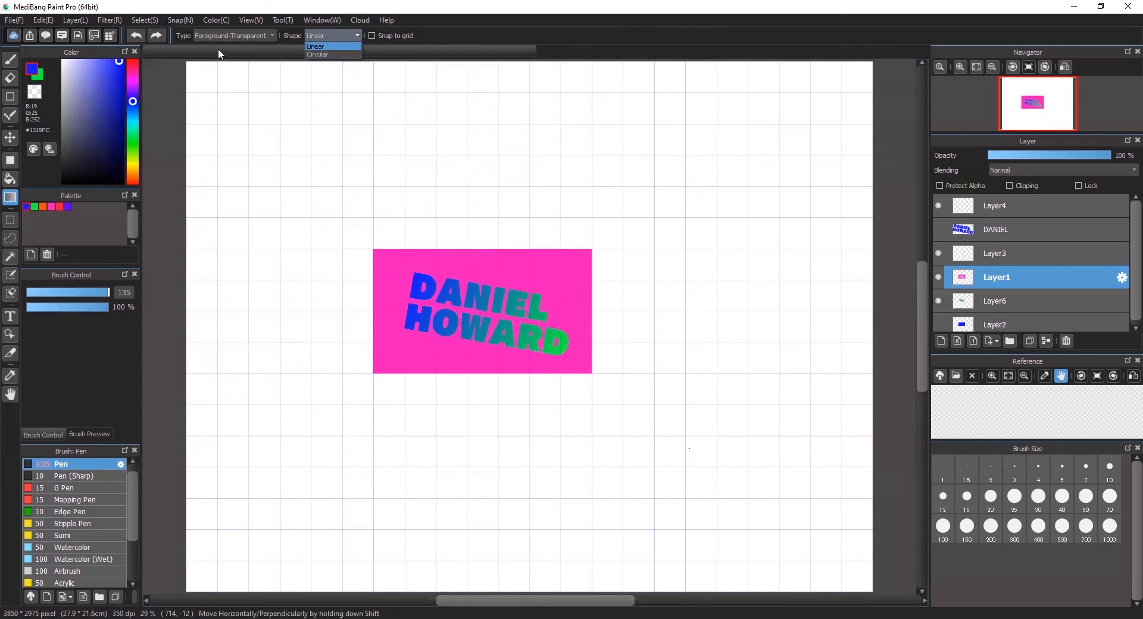
pyautogui.click(339, 54)
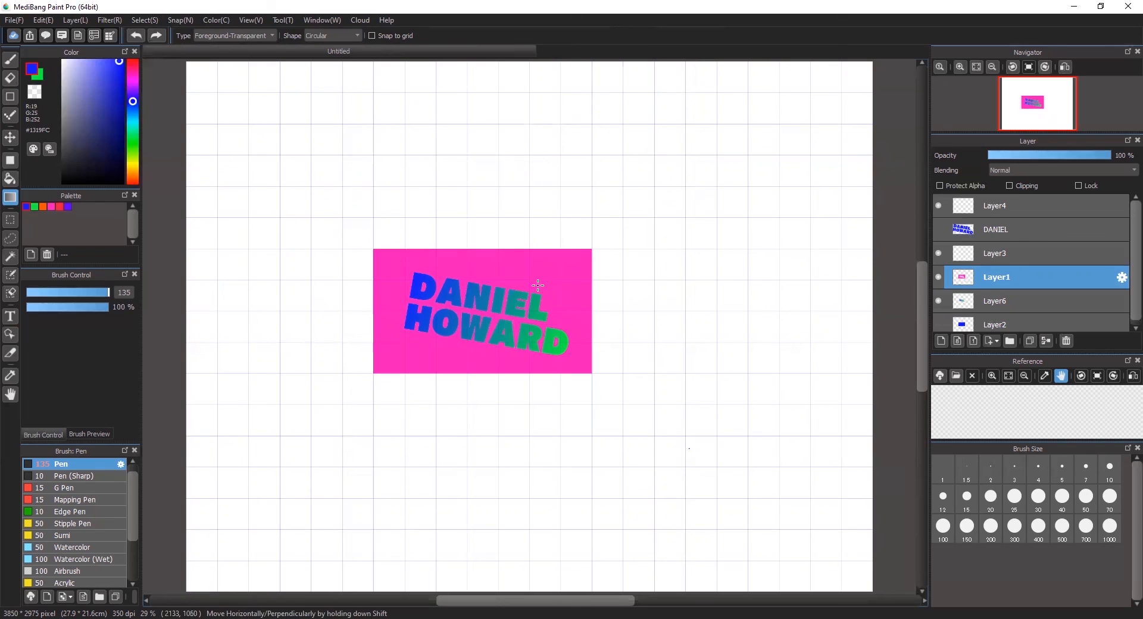
pyautogui.moveTo(629, 310); pyautogui.dragTo(703, 305)
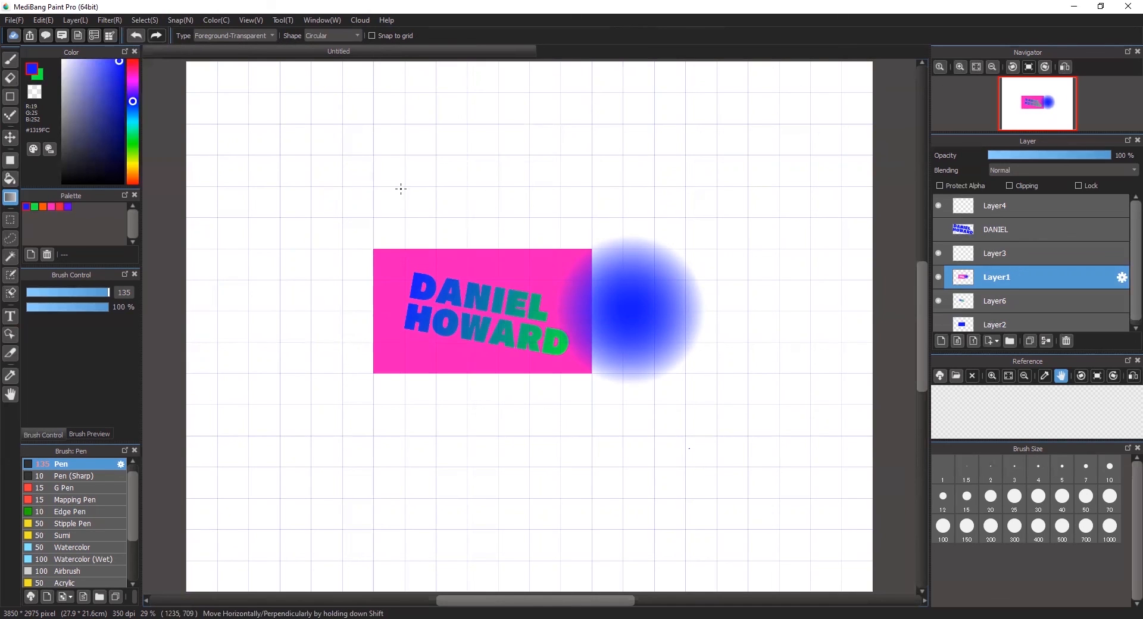
# - Add several blue radial gradients around the card, then undo the test circles
pyautogui.moveTo(325, 200); pyautogui.dragTo(430, 234)
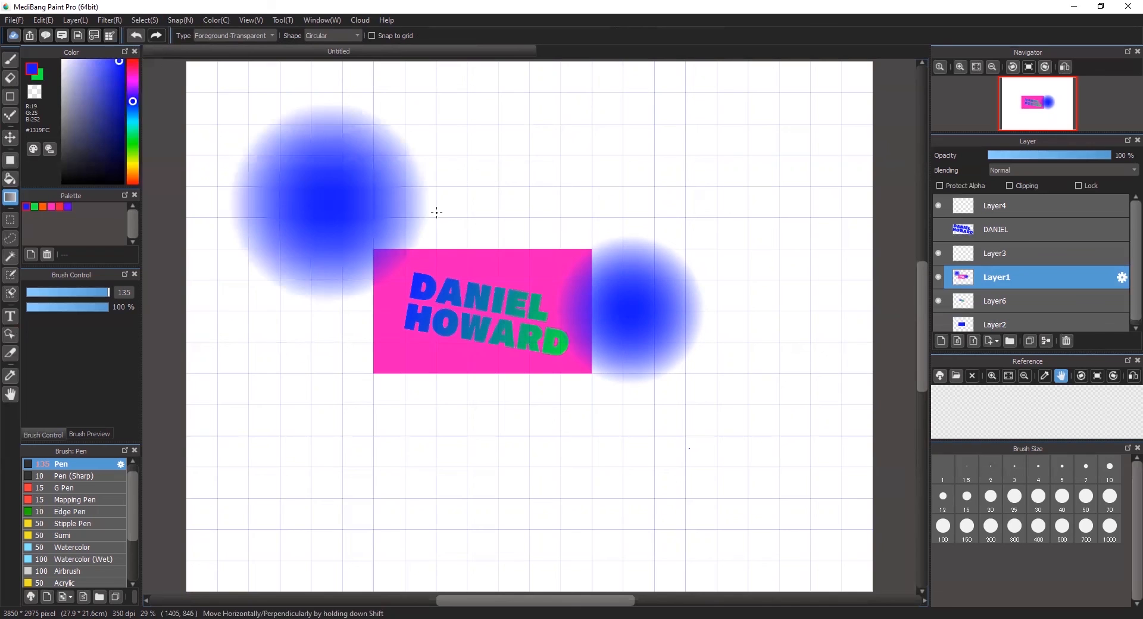
pyautogui.moveTo(350, 440)
pyautogui.mouseDown()
pyautogui.moveTo(426, 533)
pyautogui.moveTo(443, 507)
pyautogui.mouseUp()
pyautogui.moveTo(504, 173); pyautogui.dragTo(534, 191)
pyautogui.moveTo(585, 446); pyautogui.dragTo(615, 495)
pyautogui.moveTo(764, 136); pyautogui.dragTo(827, 201)
pyautogui.hotkey('ctrl', 'z')
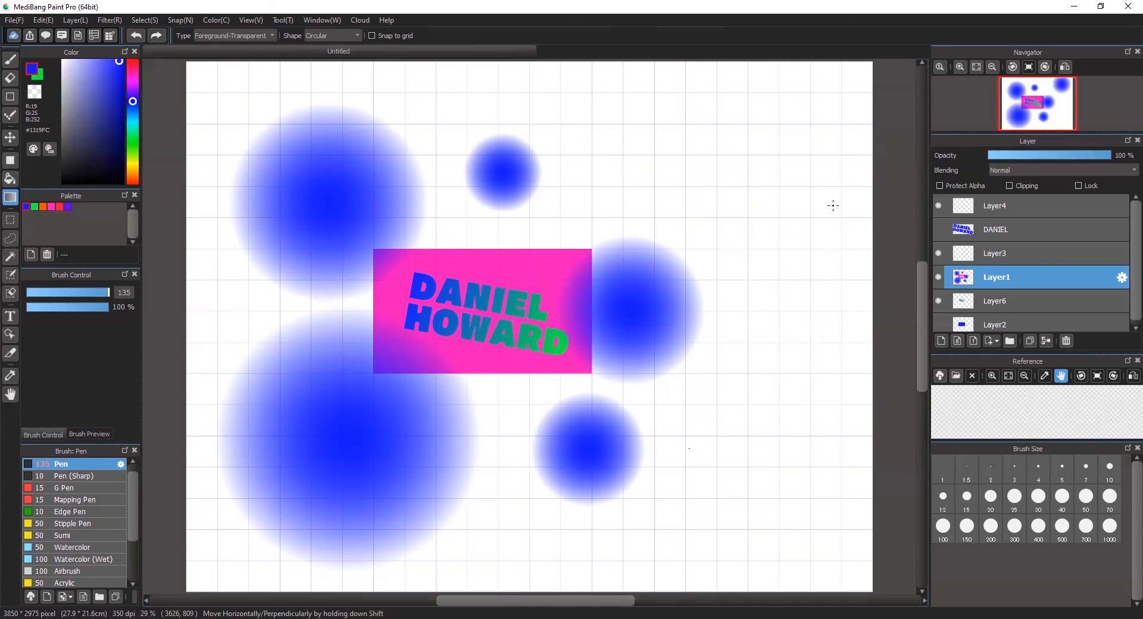
pyautogui.hotkey('ctrl', 'z')
pyautogui.hotkey('ctrl', 'z')
pyautogui.hotkey('ctrl', 'z')
pyautogui.hotkey('ctrl', 'z')
pyautogui.hotkey('ctrl', 'z')
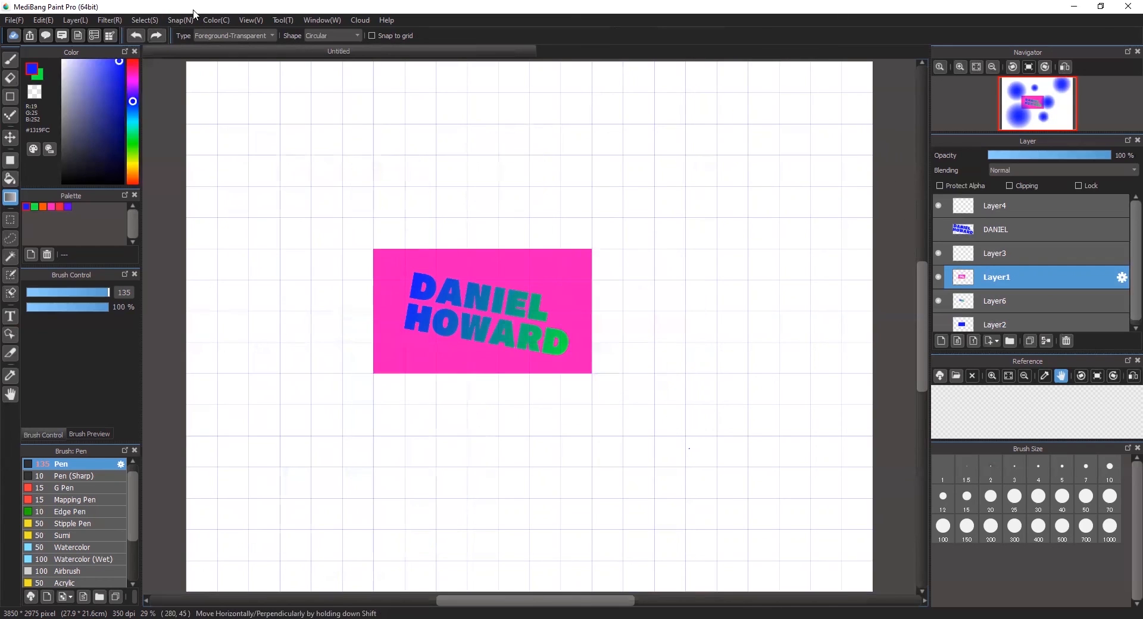
pyautogui.click(228, 35)
pyautogui.click(216, 45)
pyautogui.moveTo(540, 210); pyautogui.dragTo(725, 362)
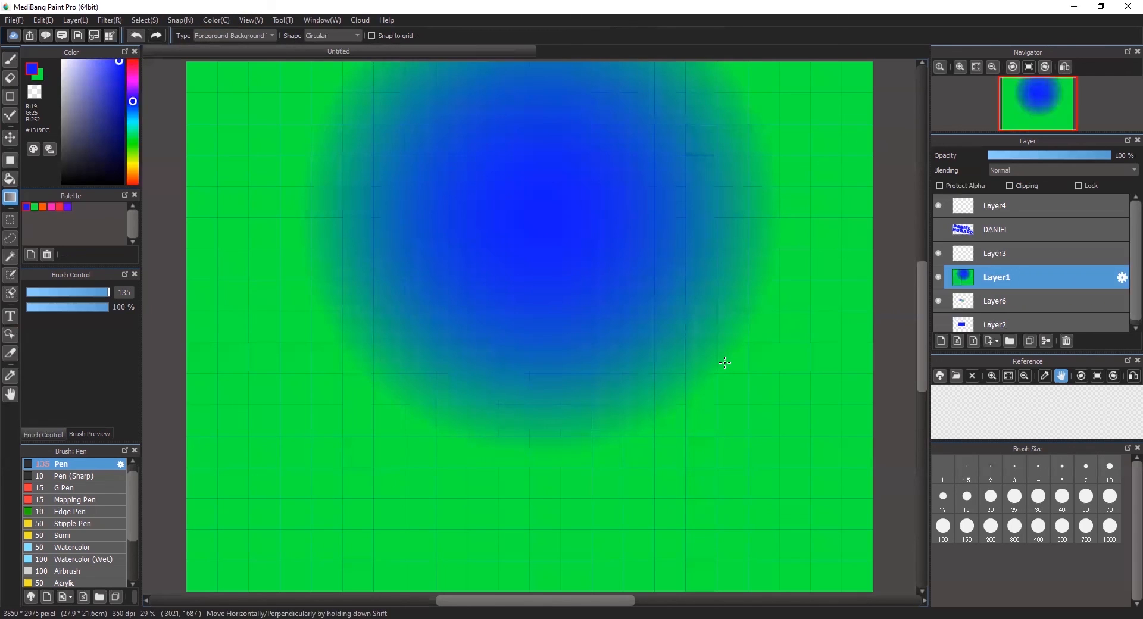
pyautogui.hotkey('ctrl', 'z')
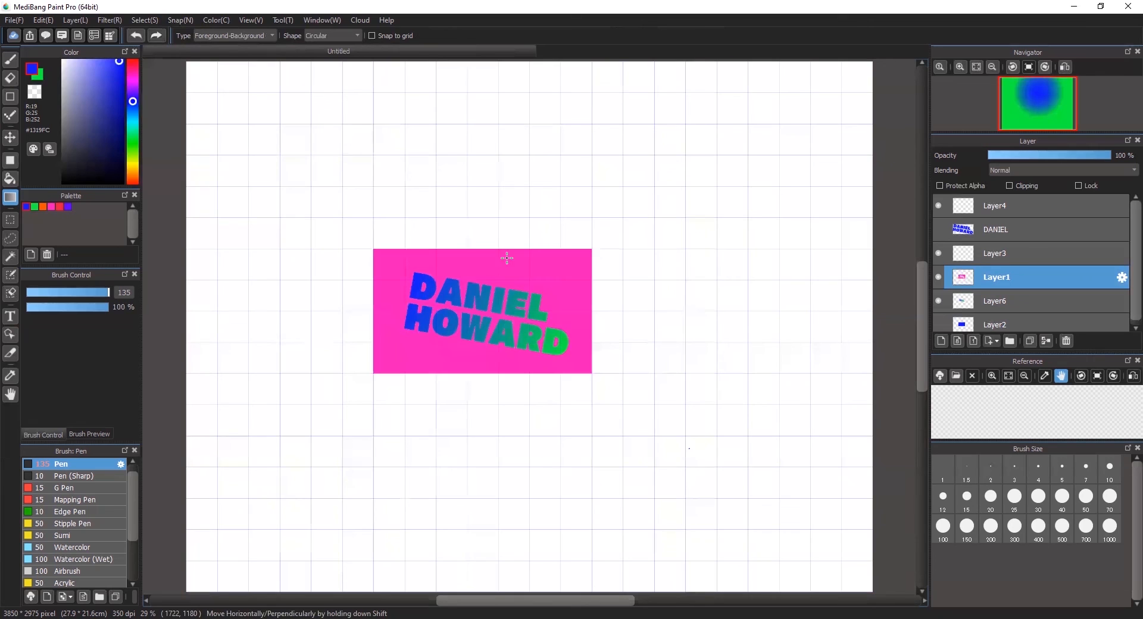
pyautogui.moveTo(495, 228); pyautogui.dragTo(789, 524)
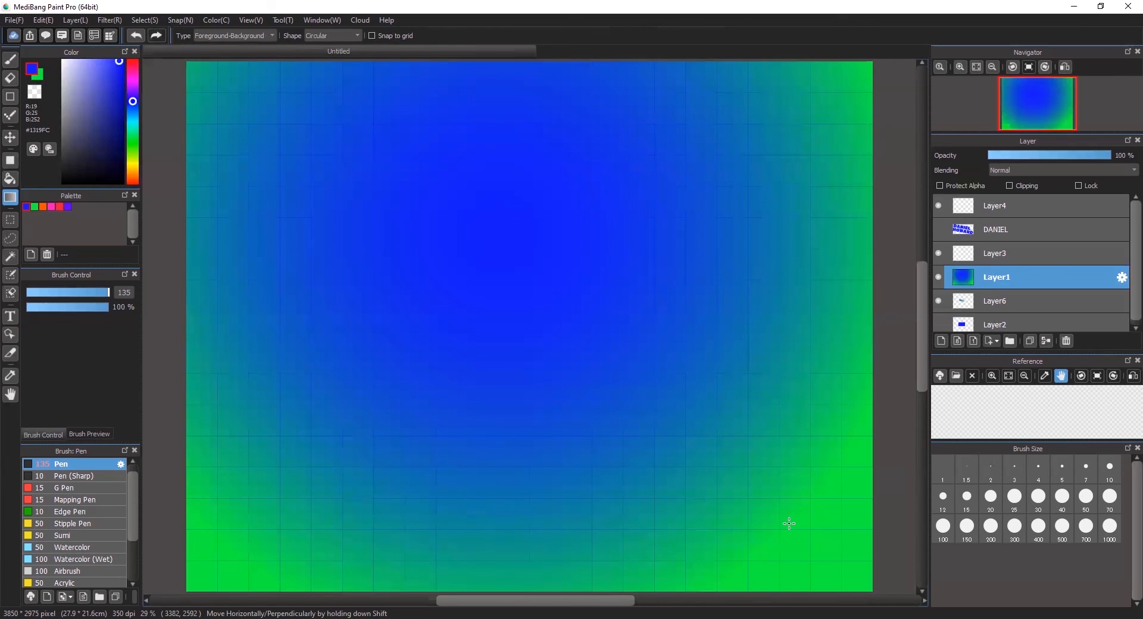
pyautogui.hotkey('ctrl', 'z')
pyautogui.moveTo(613, 269); pyautogui.dragTo(628, 281)
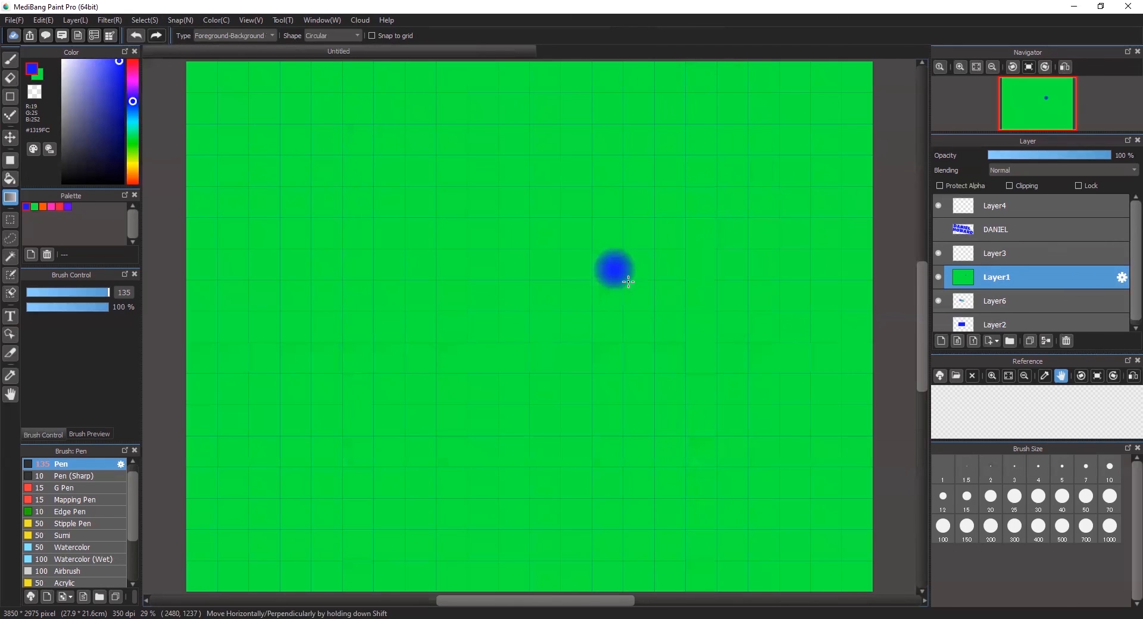
pyautogui.hotkey('ctrl', 'z')
pyautogui.moveTo(260, 405); pyautogui.dragTo(679, 183)
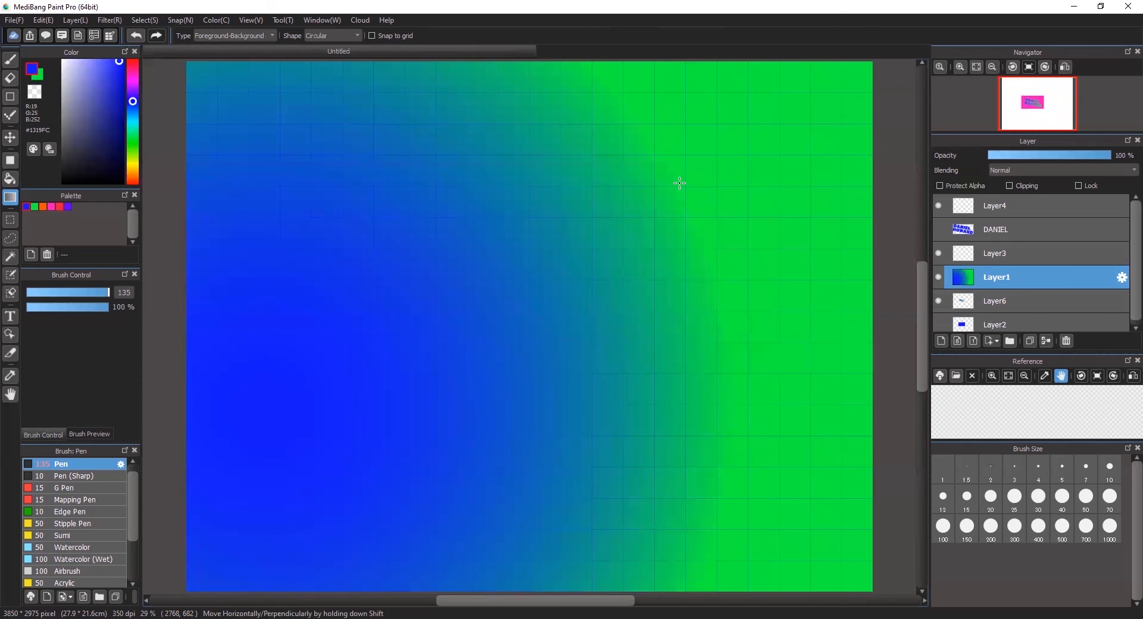
pyautogui.hotkey('ctrl', 'z')
pyautogui.moveTo(382, 593); pyautogui.dragTo(192, 602)
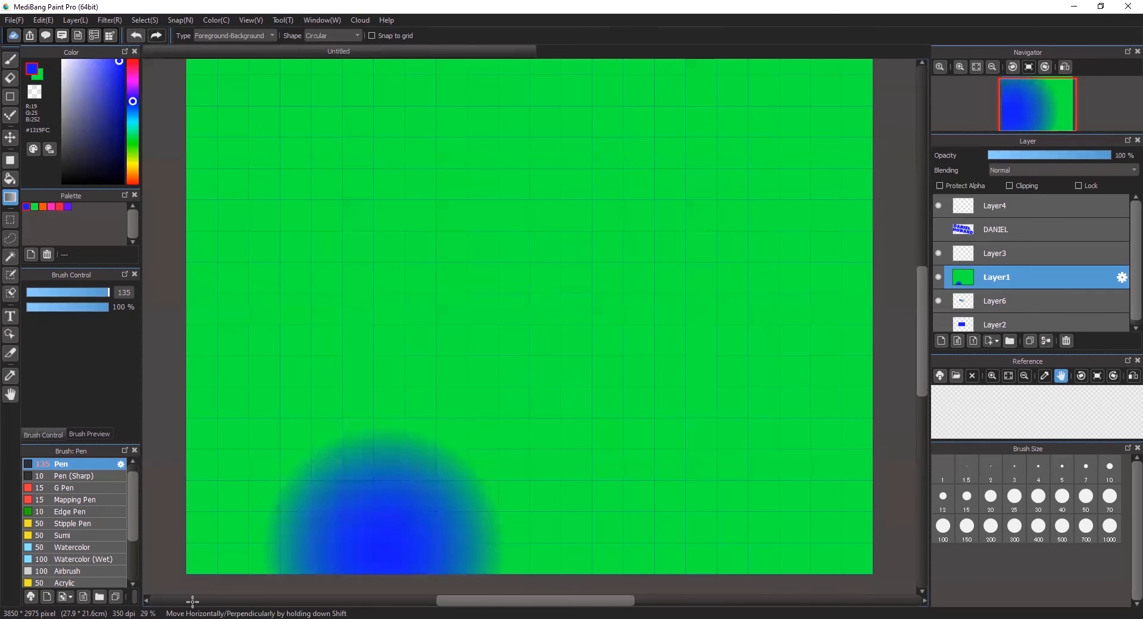
pyautogui.hotkey('ctrl', 'z')
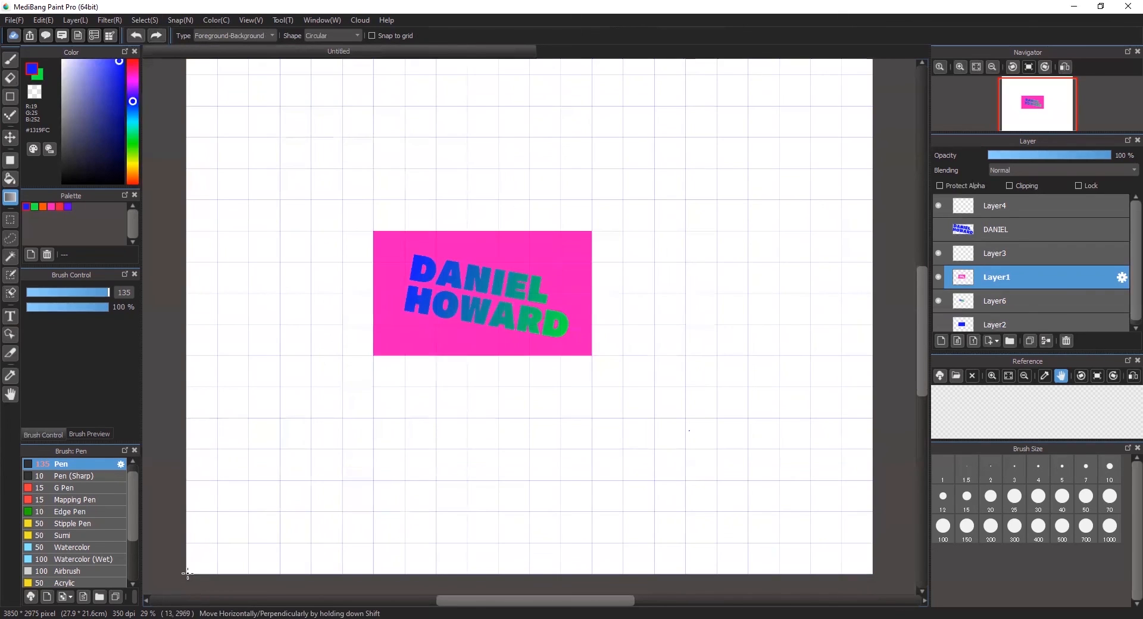
pyautogui.moveTo(189, 566); pyautogui.dragTo(387, 398)
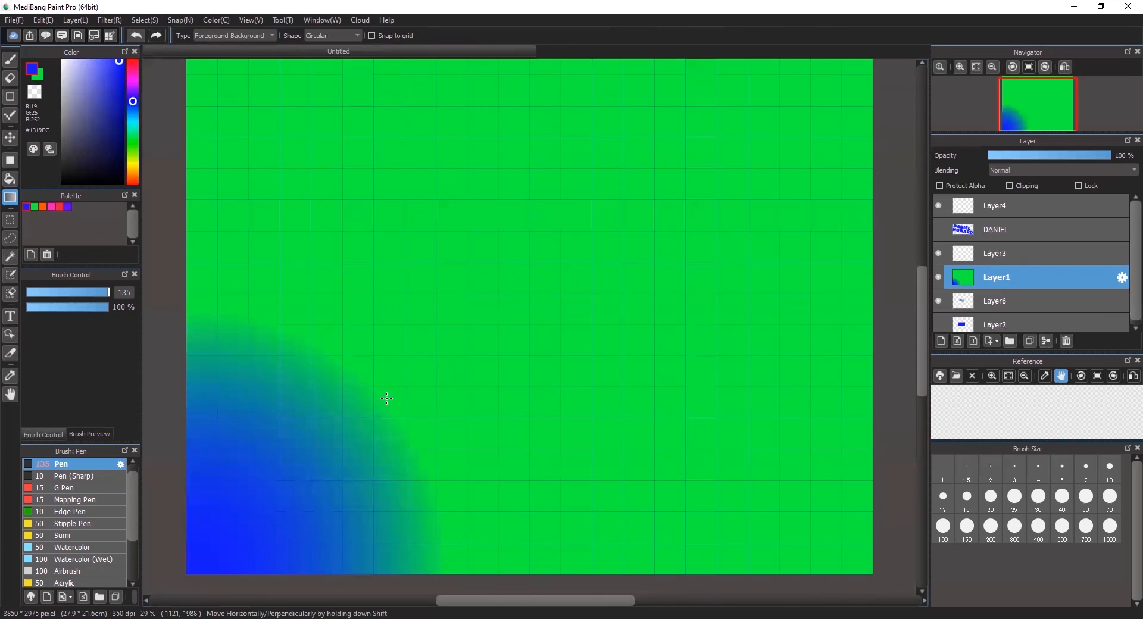
pyautogui.click(861, 572)
pyautogui.moveTo(861, 572); pyautogui.dragTo(777, 497)
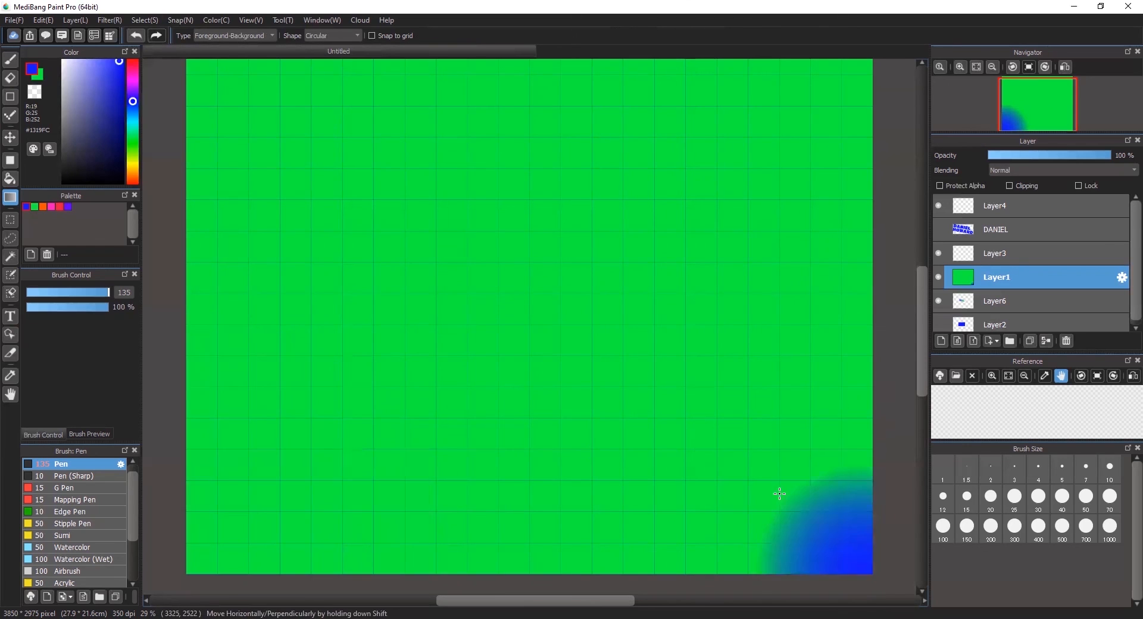
pyautogui.moveTo(187, 571); pyautogui.dragTo(275, 472)
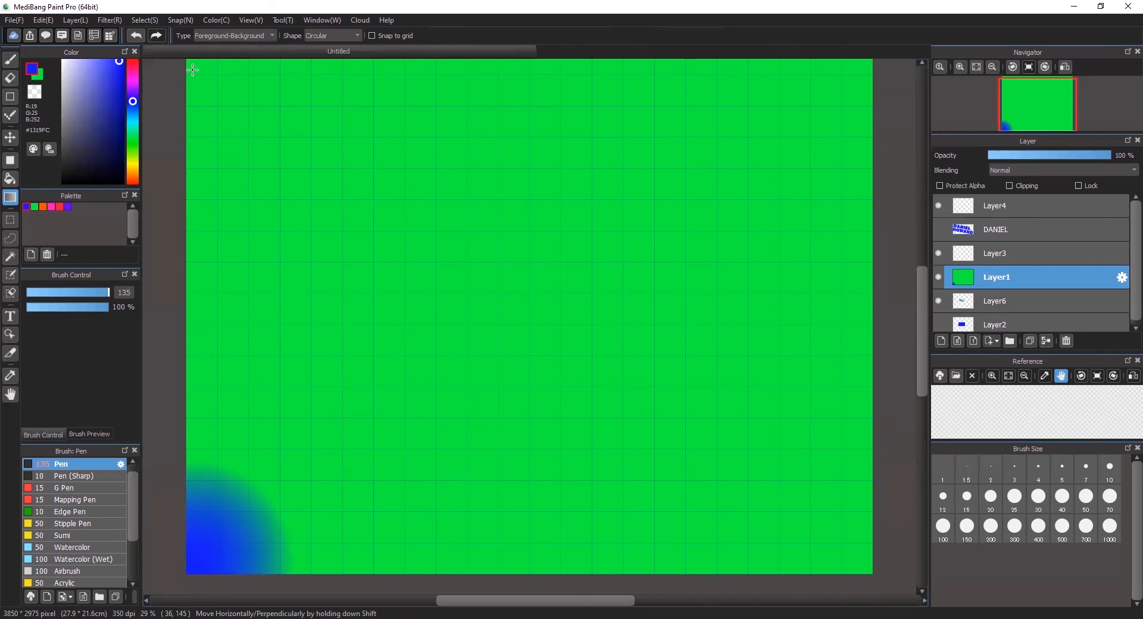
pyautogui.hotkey('ctrl', 'z')
pyautogui.hotkey('ctrl', 'z')
pyautogui.hotkey('ctrl', 'z')
pyautogui.hotkey('ctrl', 'z')
pyautogui.hotkey('ctrl', 'z')
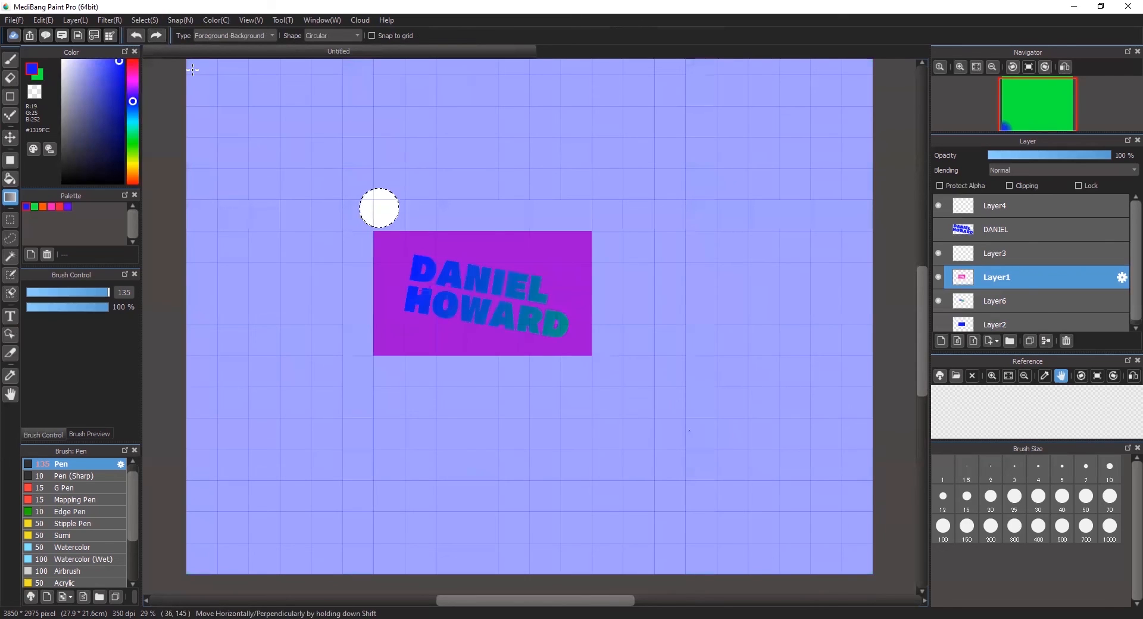
pyautogui.hotkey('ctrl', 'z')
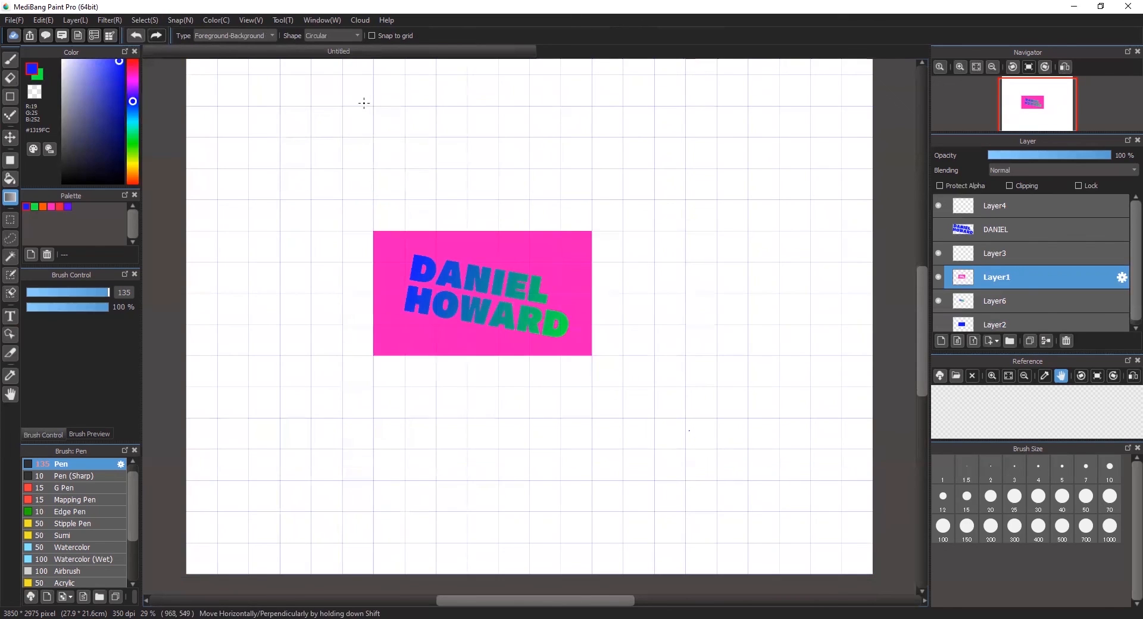
pyautogui.click(258, 34)
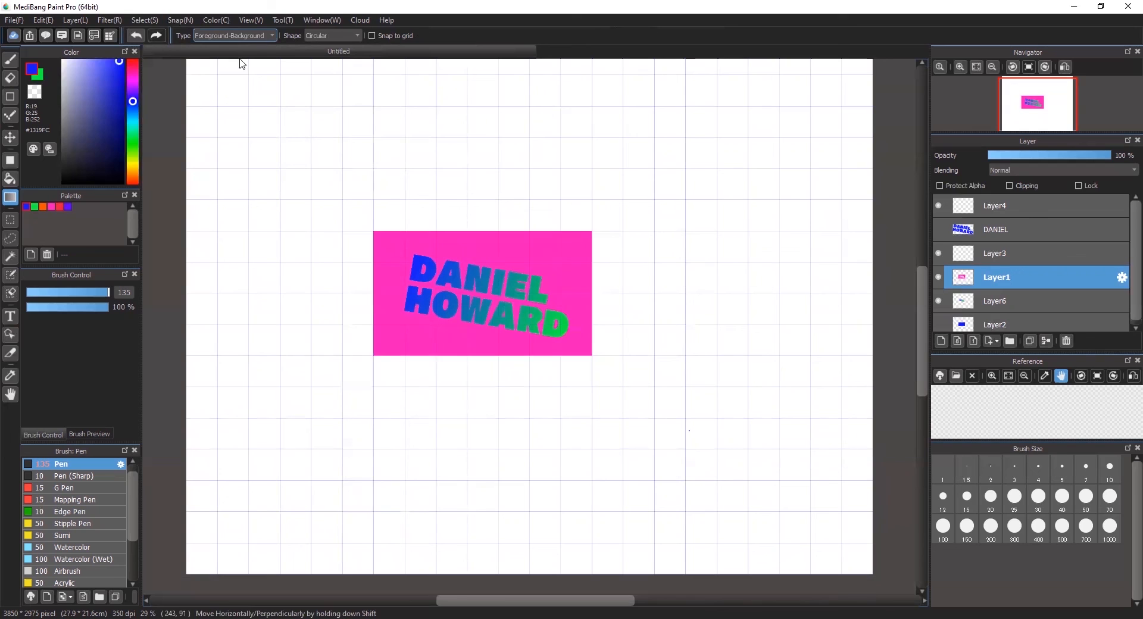
pyautogui.click(232, 59)
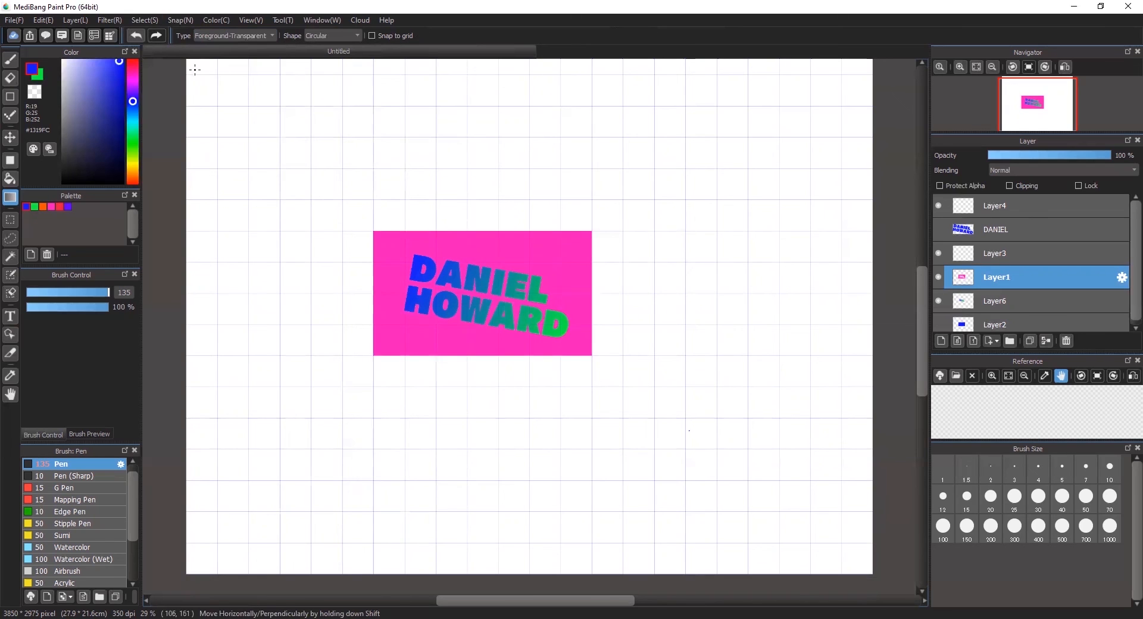
pyautogui.moveTo(200, 70); pyautogui.dragTo(276, 152)
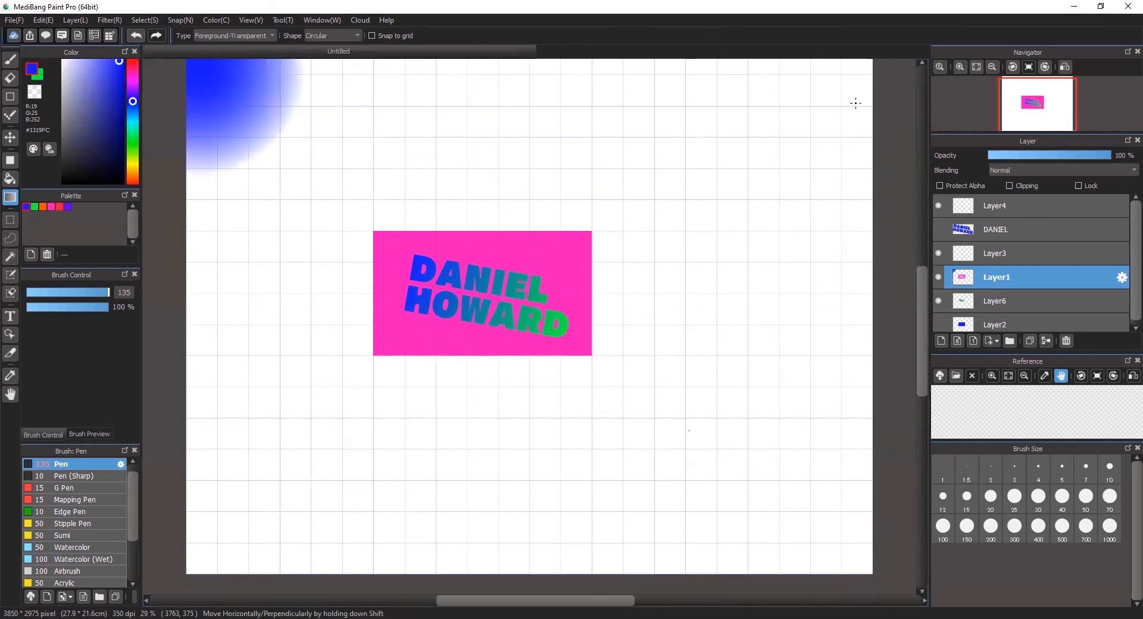
pyautogui.moveTo(197, 560); pyautogui.dragTo(298, 449)
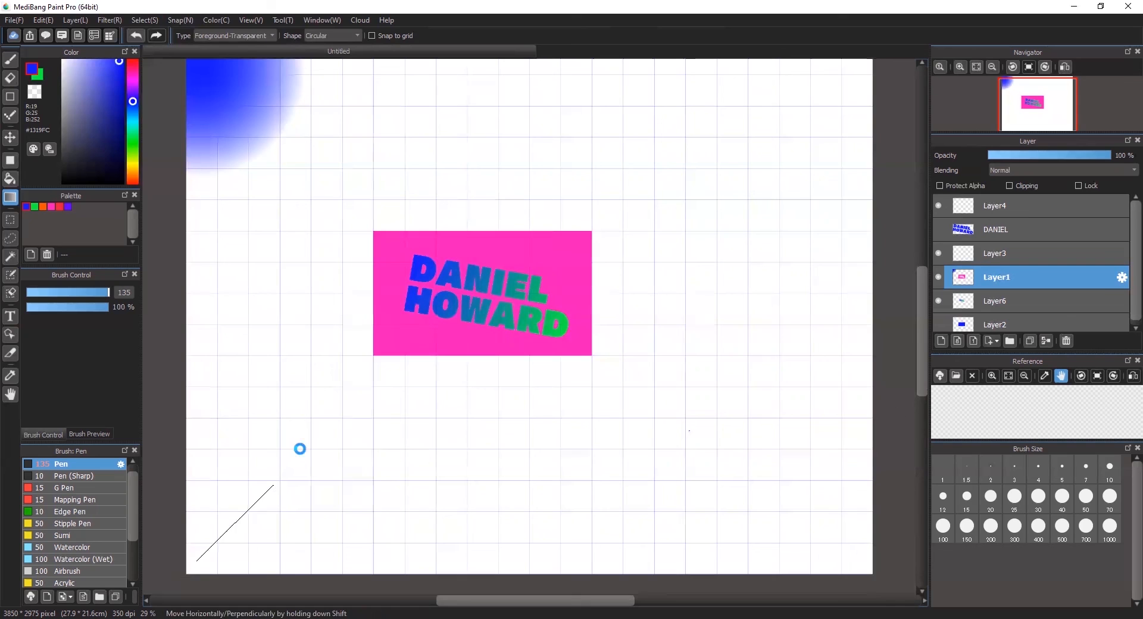
pyautogui.moveTo(861, 565); pyautogui.dragTo(775, 471)
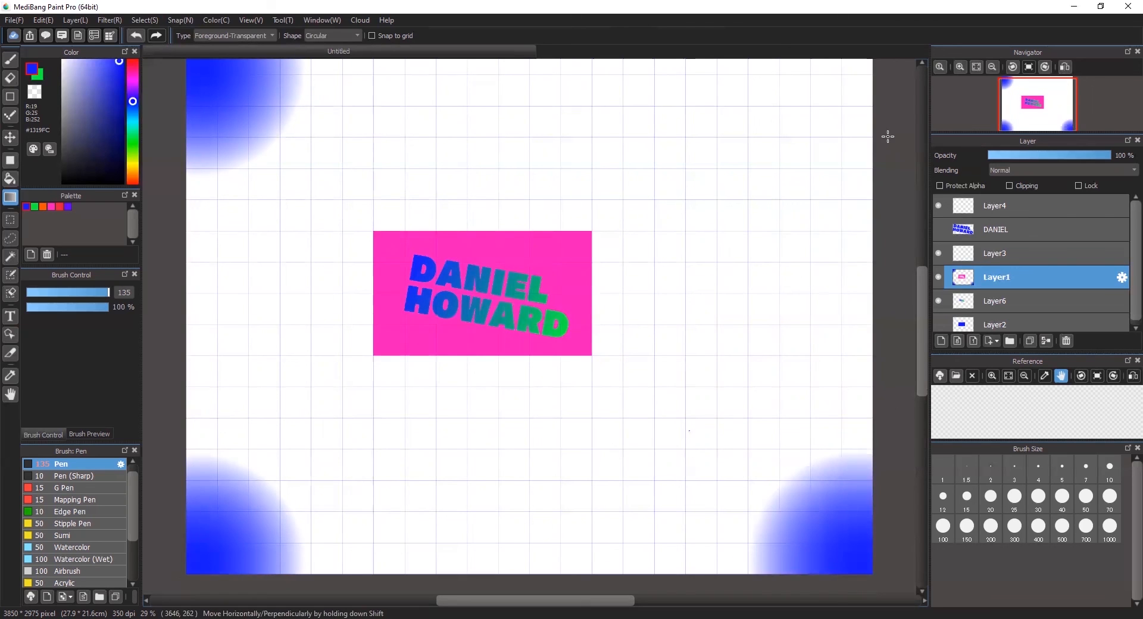
pyautogui.moveTo(843, 94); pyautogui.dragTo(696, 163)
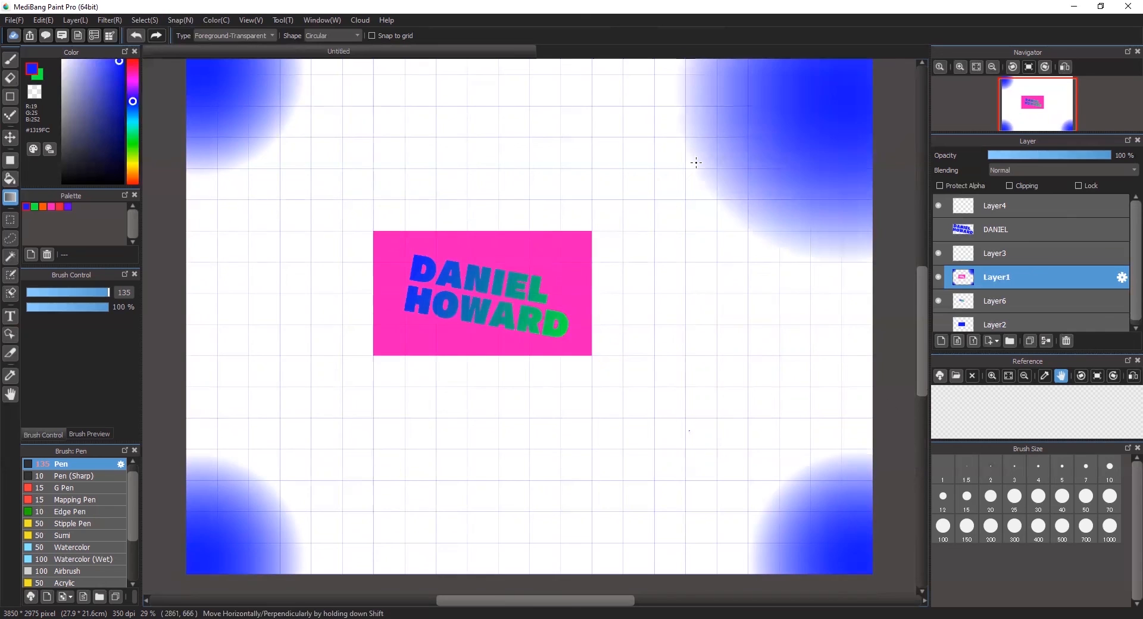
pyautogui.moveTo(194, 558); pyautogui.dragTo(357, 368)
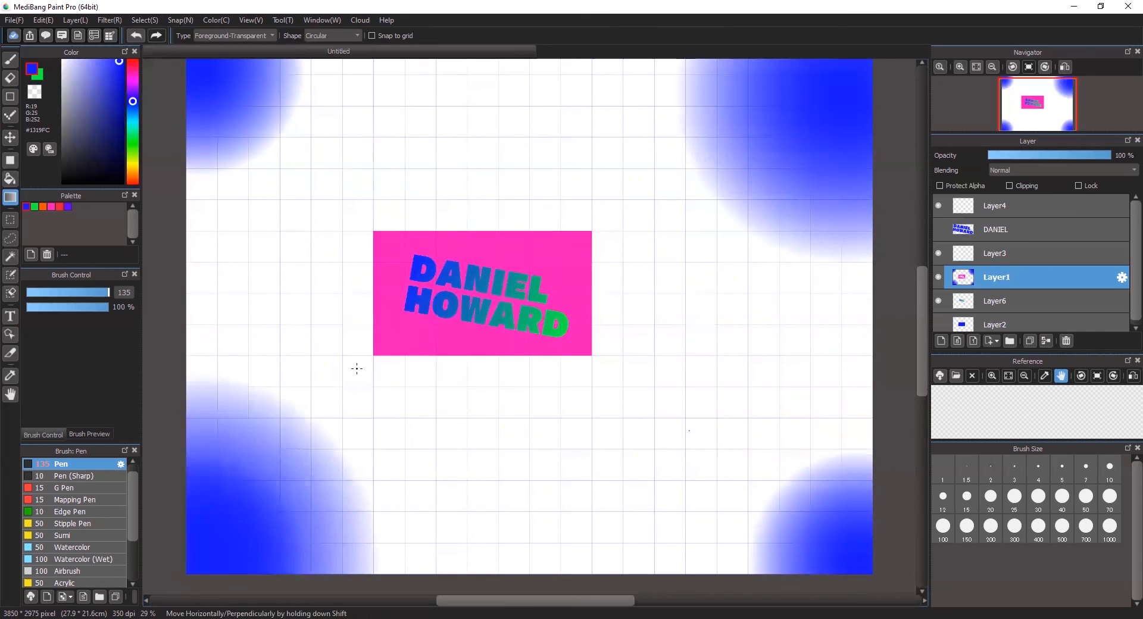
pyautogui.moveTo(232, 90); pyautogui.dragTo(327, 178)
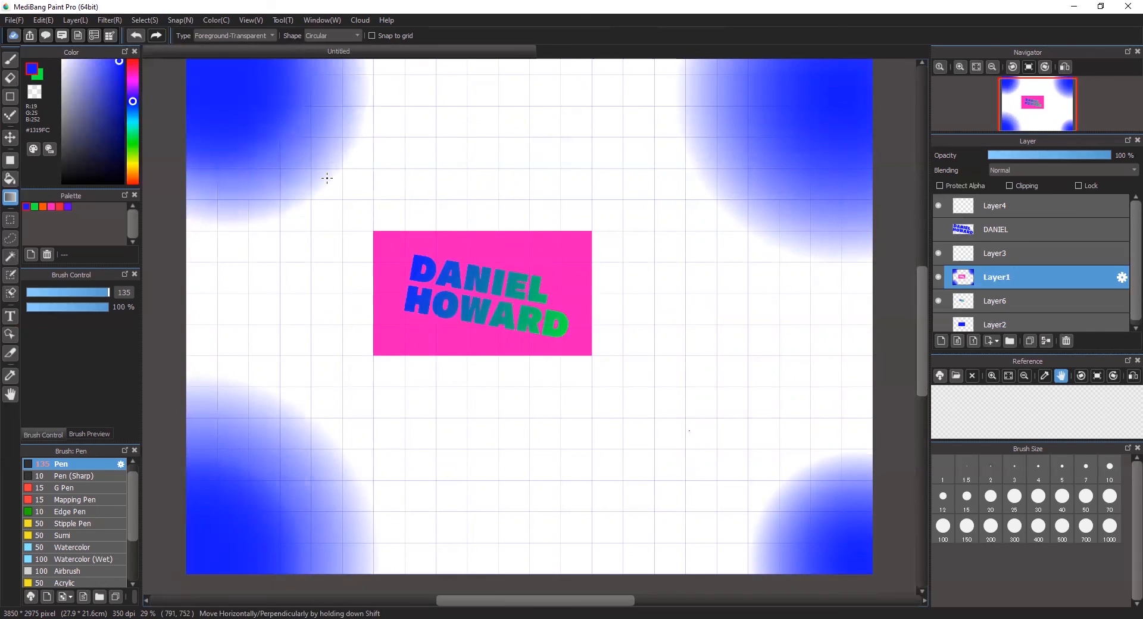
pyautogui.hotkey('ctrl', 'z')
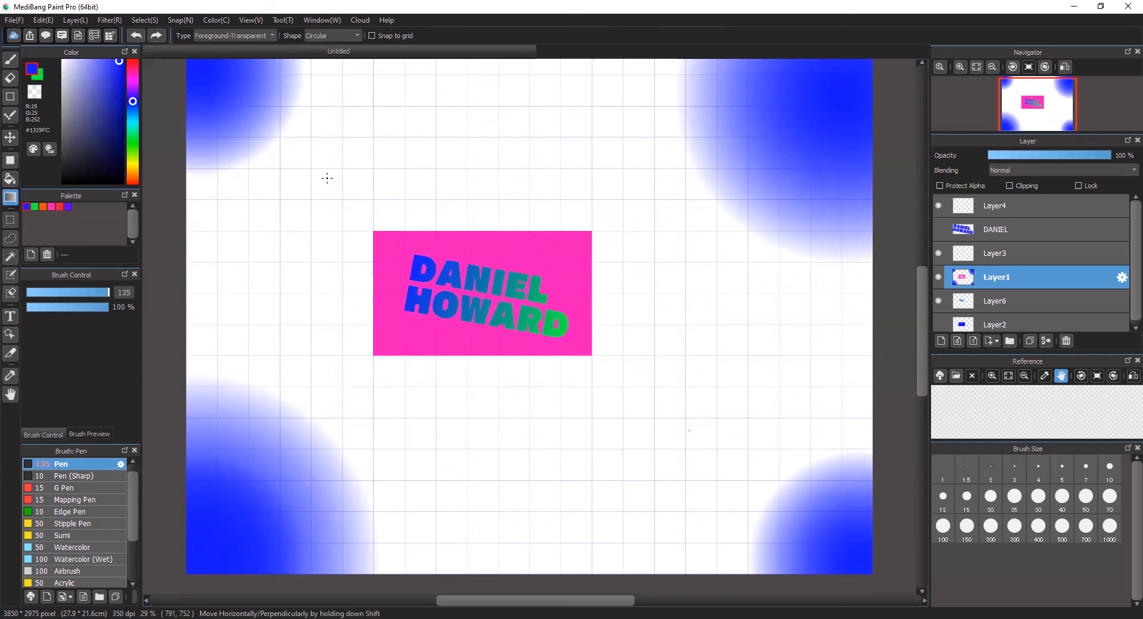
pyautogui.hotkey('ctrl', 'z')
pyautogui.hotkey('ctrl', 'z')
pyautogui.hotkey('ctrl', 'z')
pyautogui.hotkey('ctrl', 'z')
pyautogui.hotkey('ctrl', 'z')
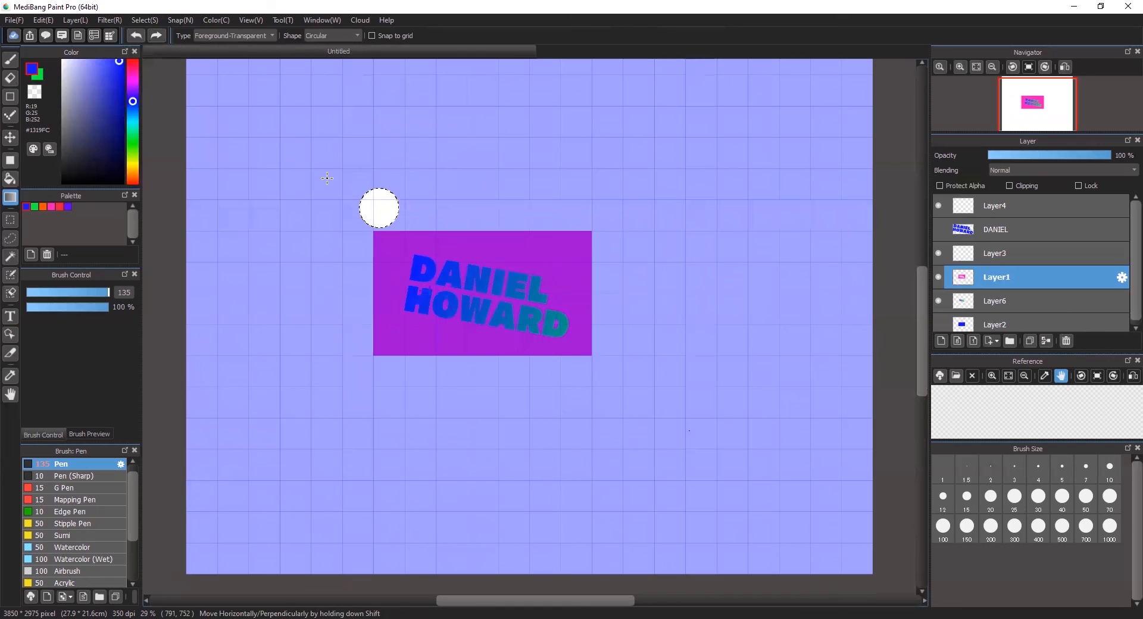
pyautogui.hotkey('ctrl', 'z')
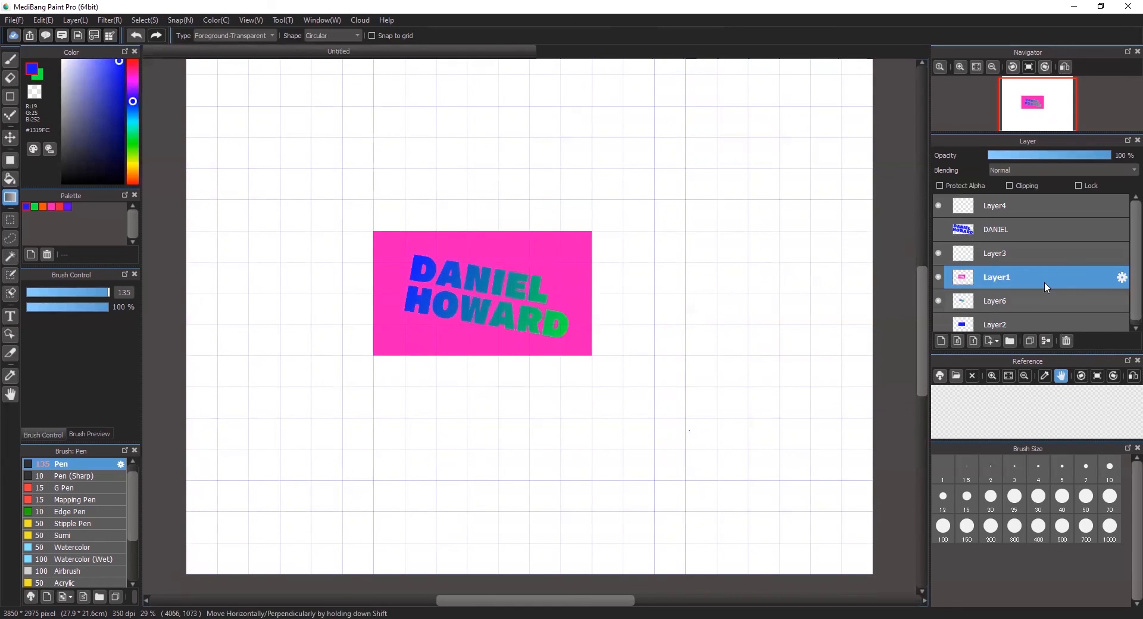
# - On Layer3, marquee a grid-snapped, card-sized rectangle directly above the pink card
pyautogui.click(1059, 257)
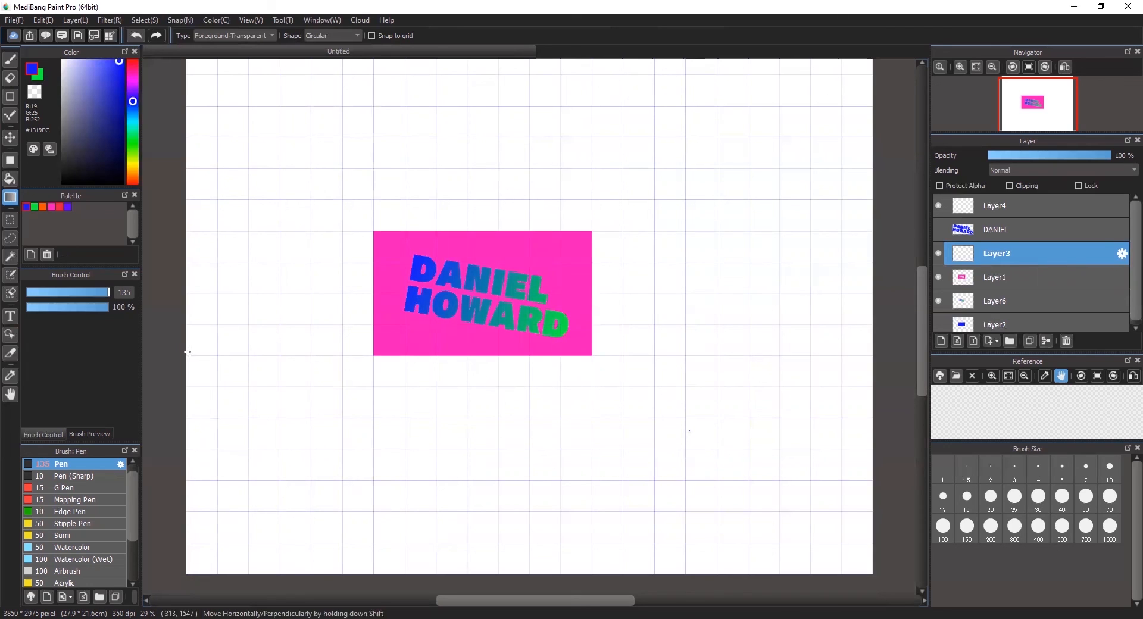
pyautogui.click(10, 221)
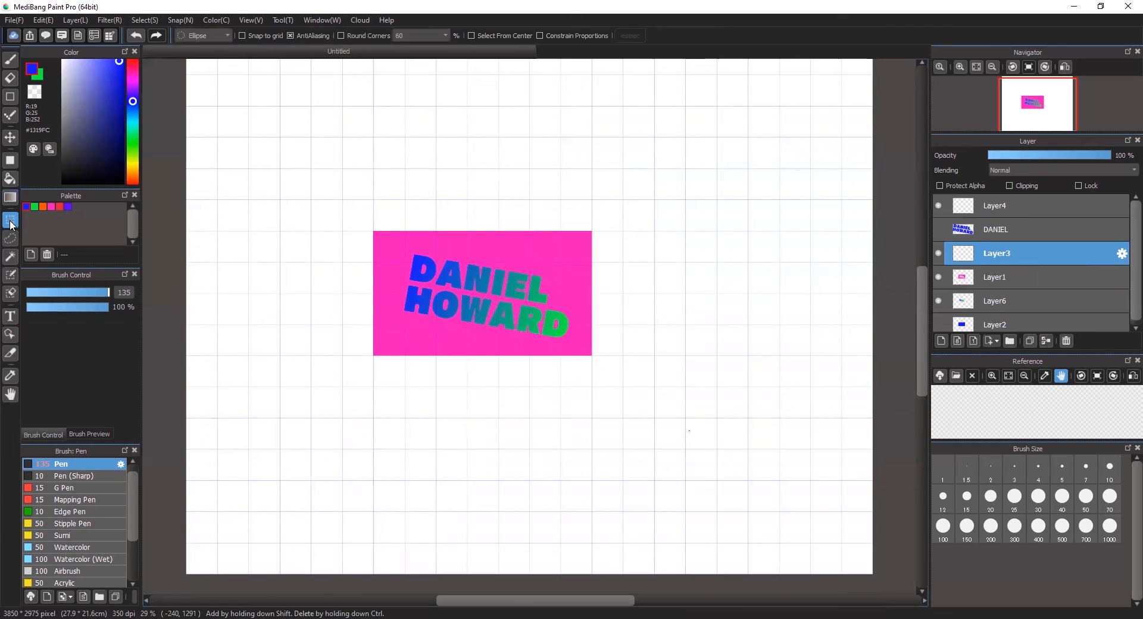
pyautogui.click(253, 34)
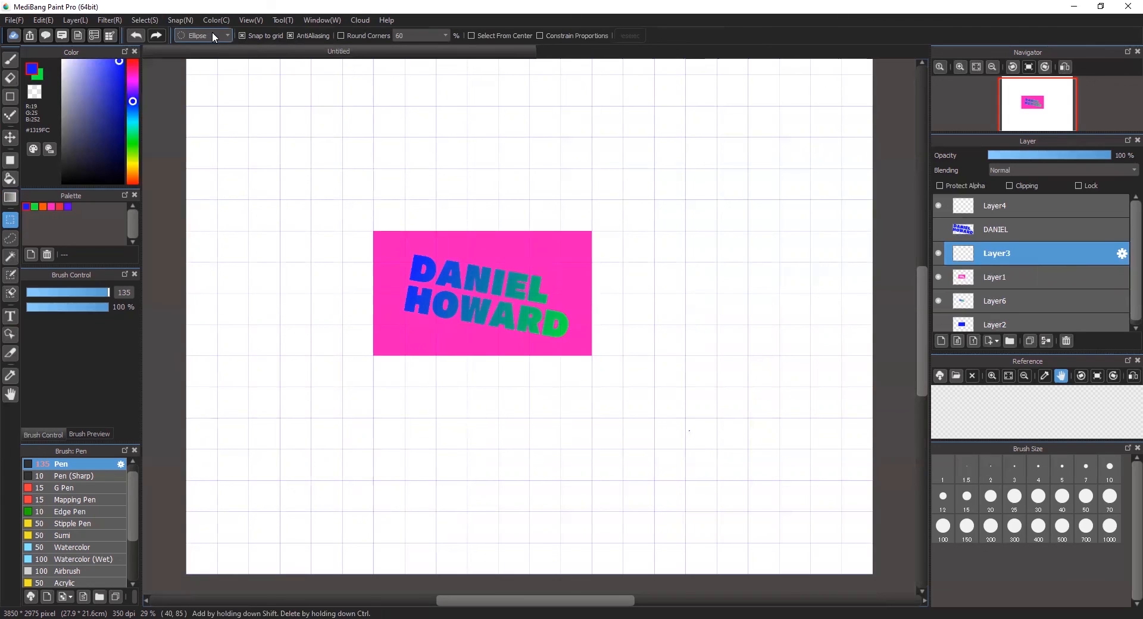
pyautogui.scroll(1, 217, 34)
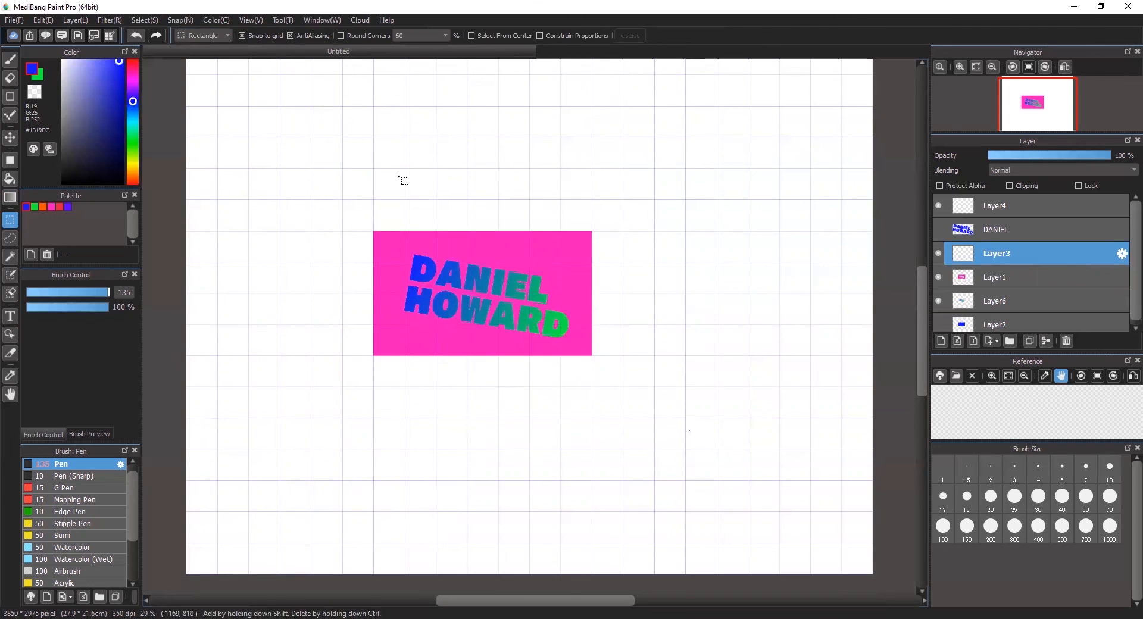
pyautogui.moveTo(387, 108); pyautogui.dragTo(593, 215)
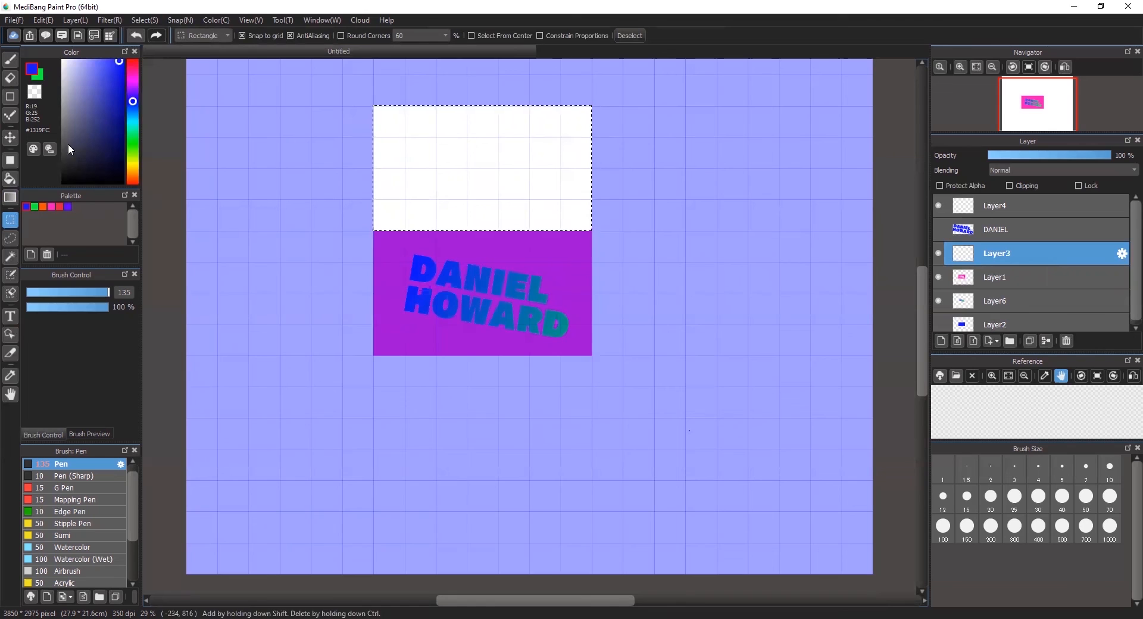
pyautogui.click(10, 178)
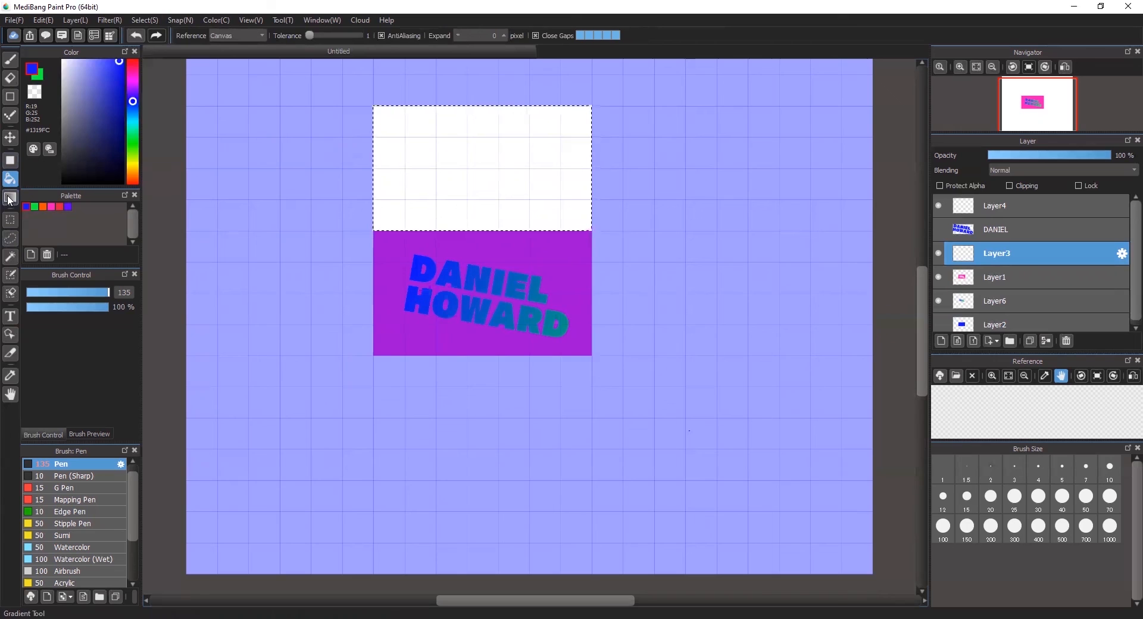
pyautogui.click(11, 198)
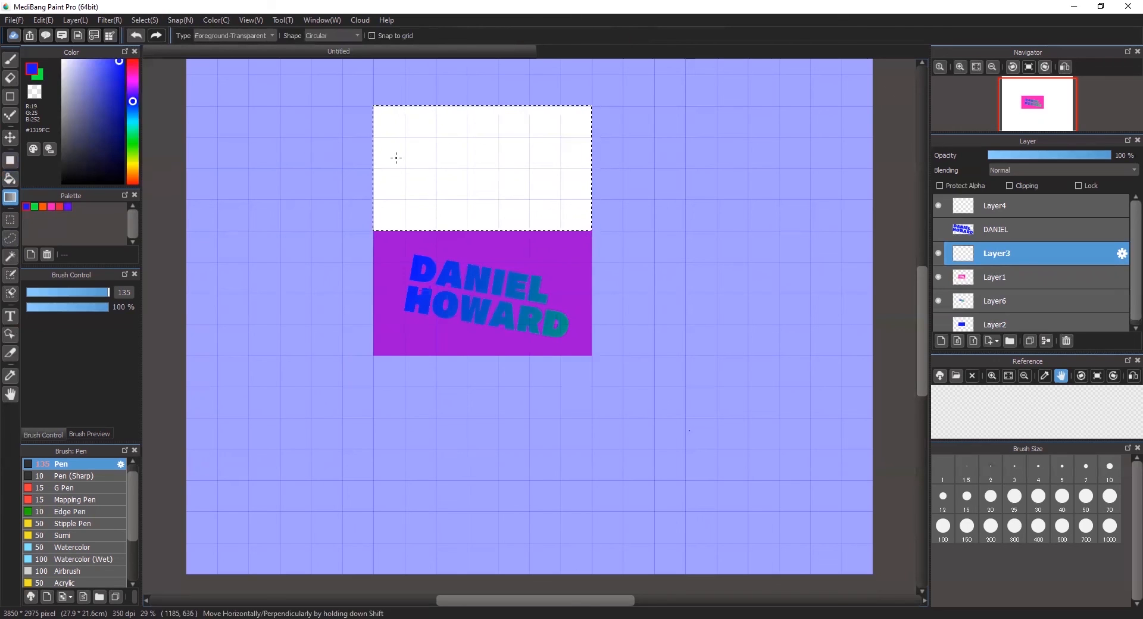
pyautogui.moveTo(386, 117); pyautogui.dragTo(419, 140)
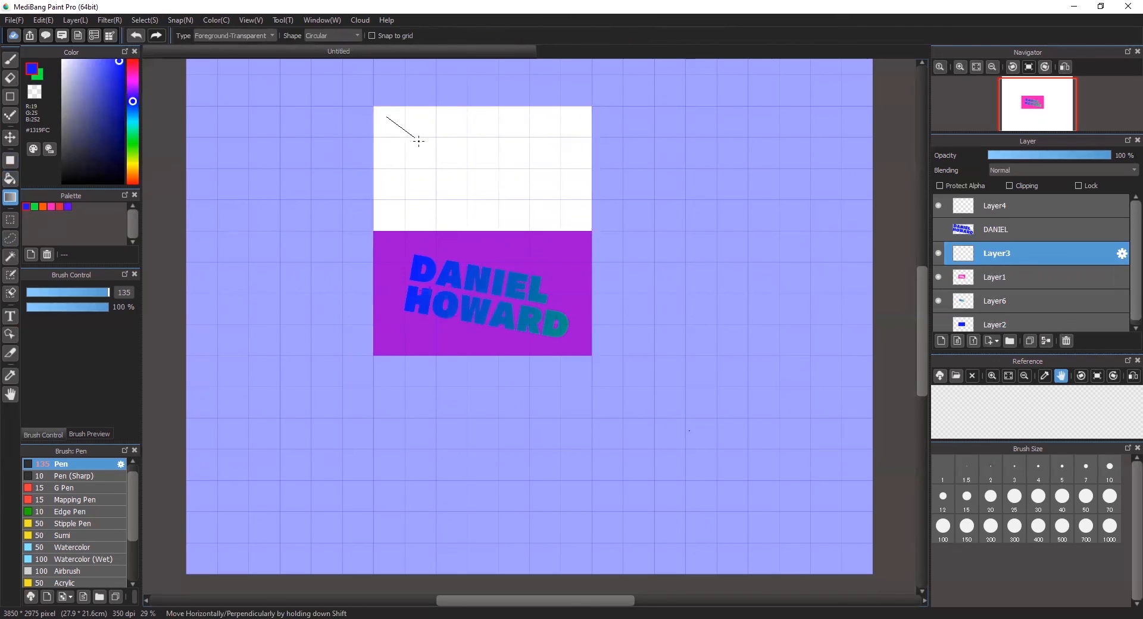
pyautogui.moveTo(575, 219); pyautogui.dragTo(573, 220)
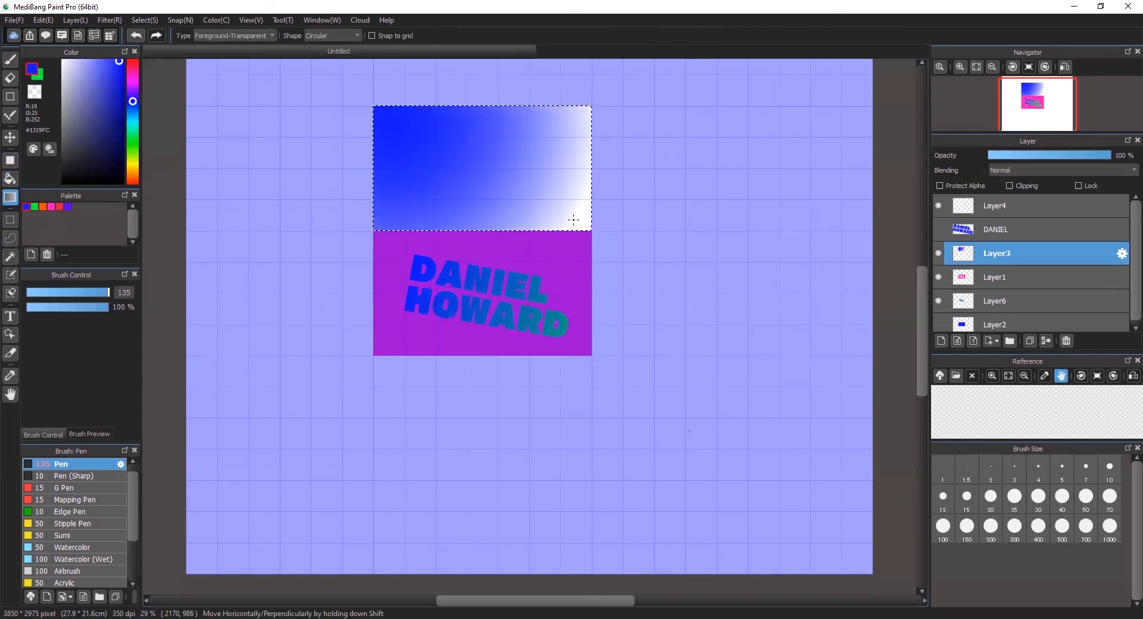
pyautogui.hotkey('ctrl', 'd')
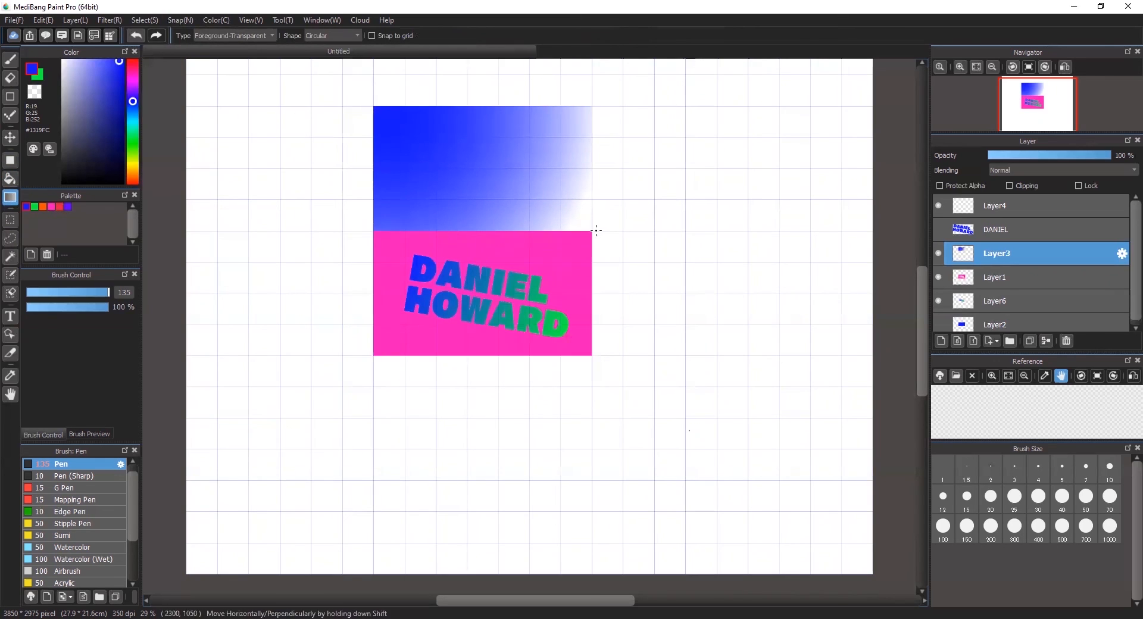
pyautogui.hotkey('ctrl', 'z')
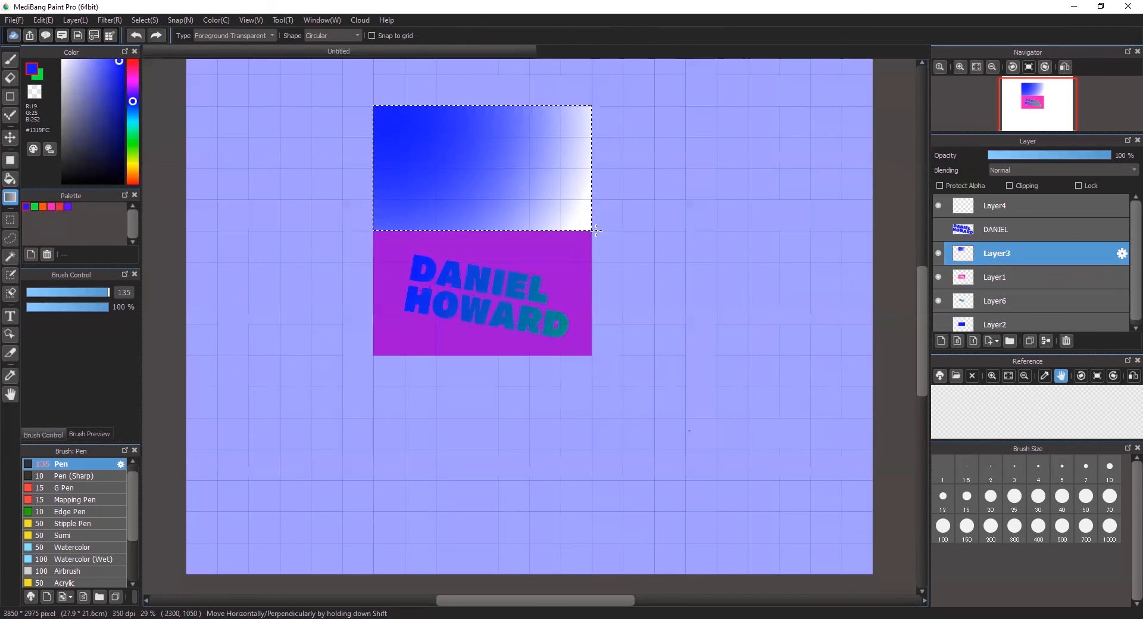
pyautogui.hotkey('ctrl', 'z')
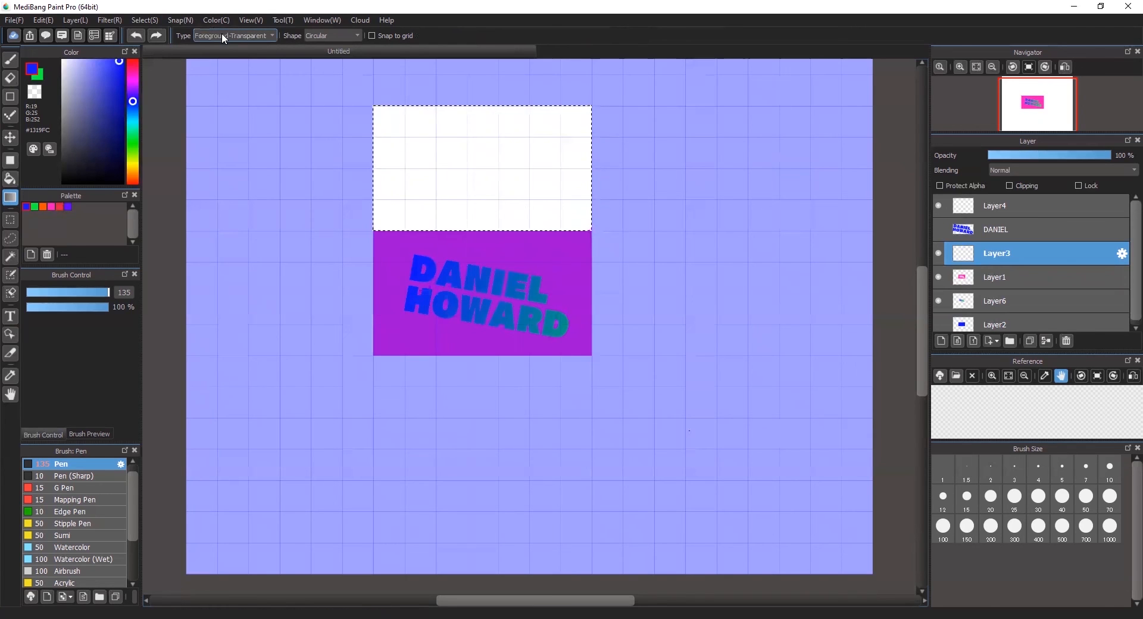
# - Set the gradient type to Foreground-Background and test blue-to-green fills in the selection, undoing them
pyautogui.click(222, 34)
pyautogui.click(224, 42)
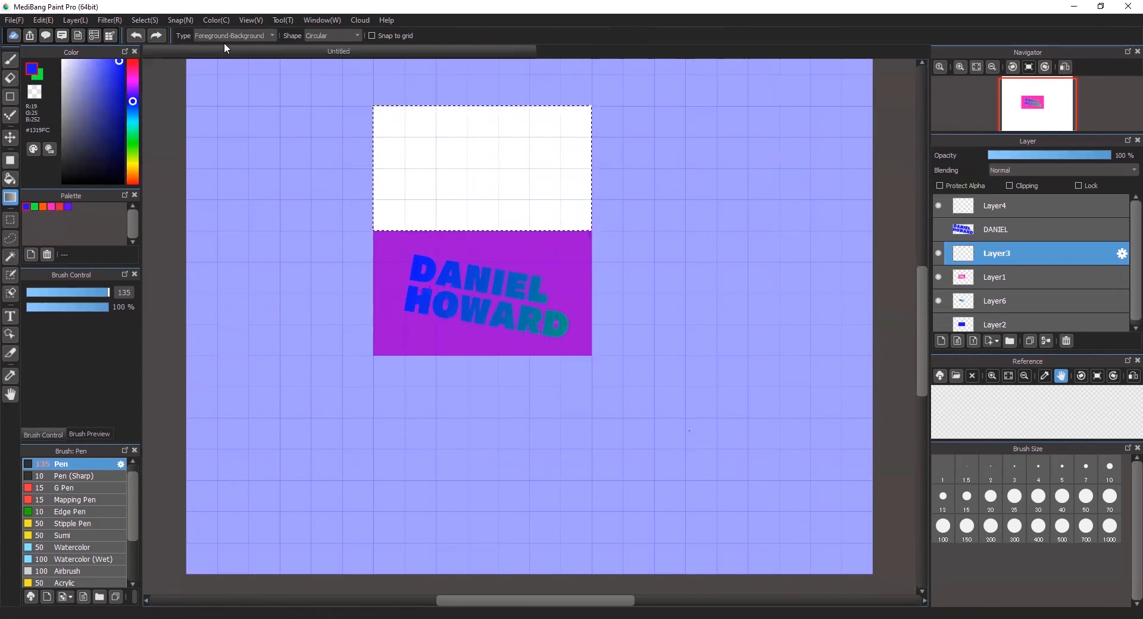
pyautogui.moveTo(380, 114); pyautogui.dragTo(380, 113)
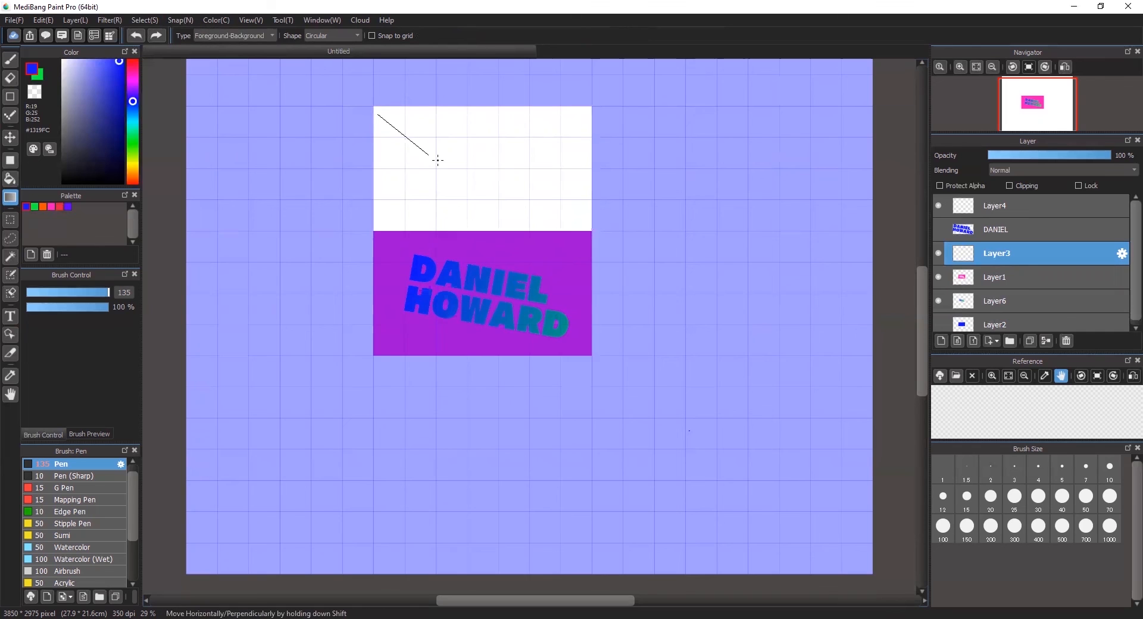
pyautogui.moveTo(582, 225); pyautogui.dragTo(582, 226)
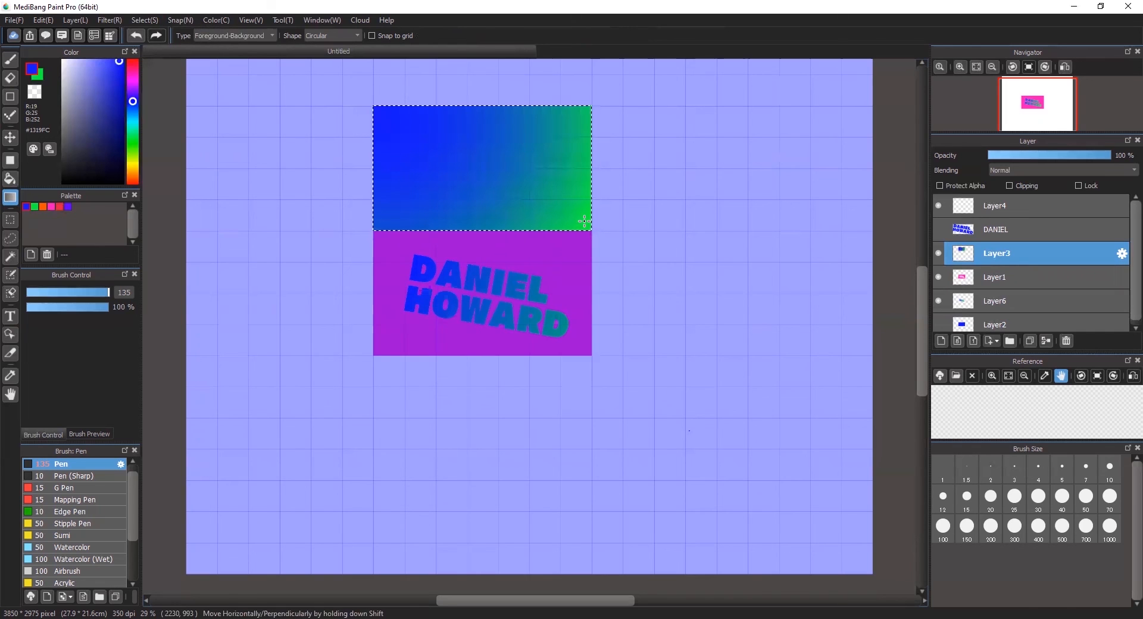
pyautogui.hotkey('ctrl', 'z')
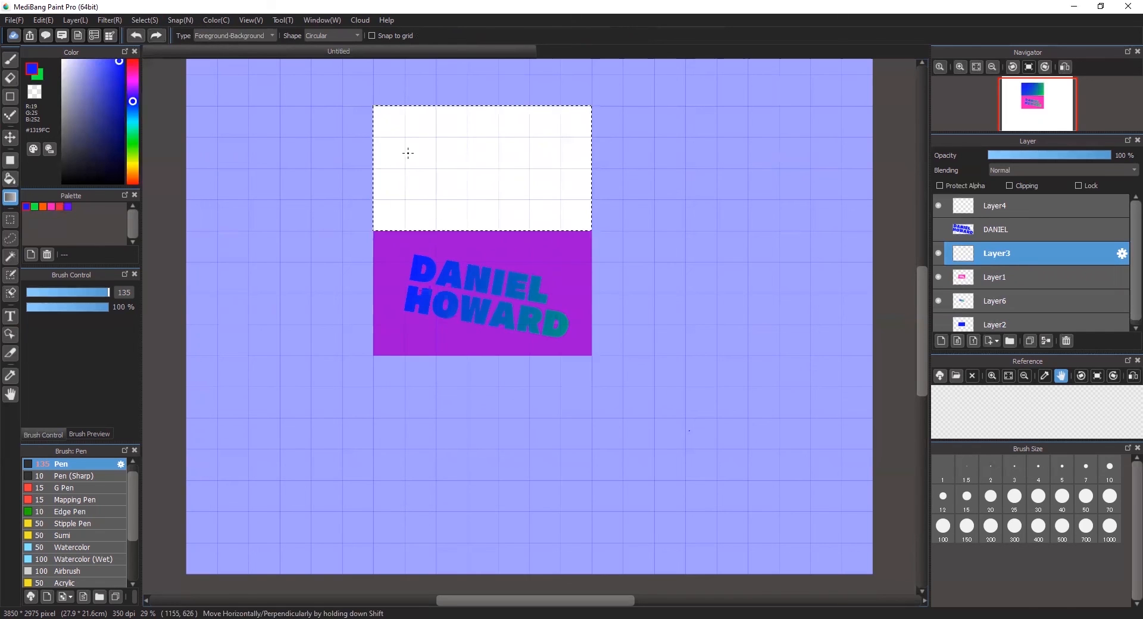
pyautogui.moveTo(446, 155); pyautogui.dragTo(518, 190)
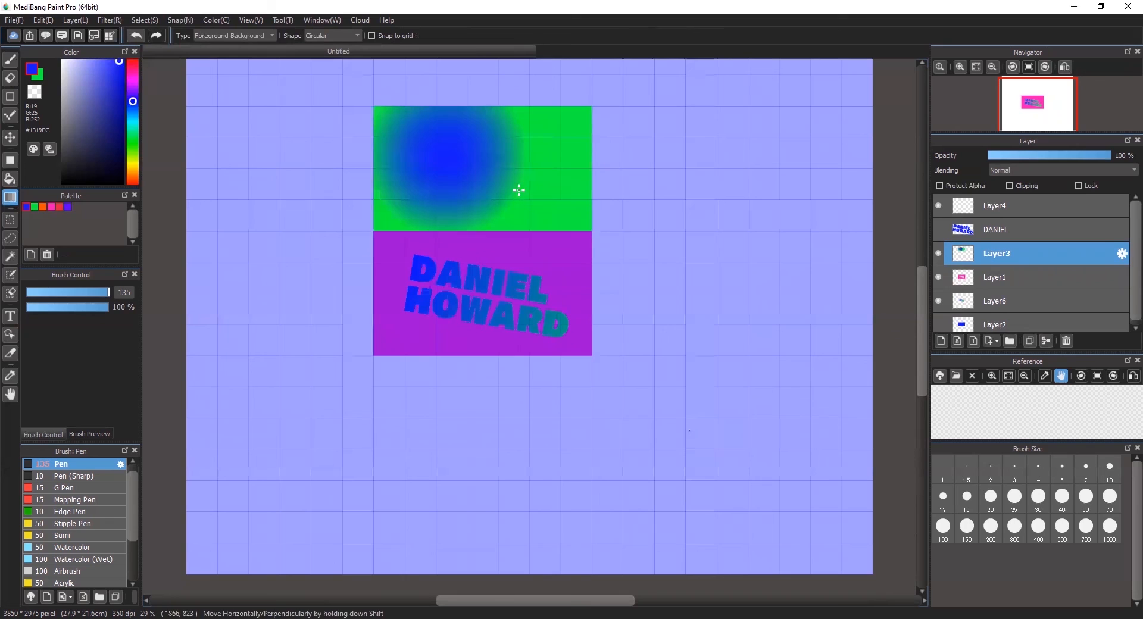
pyautogui.hotkey('ctrl', 'z')
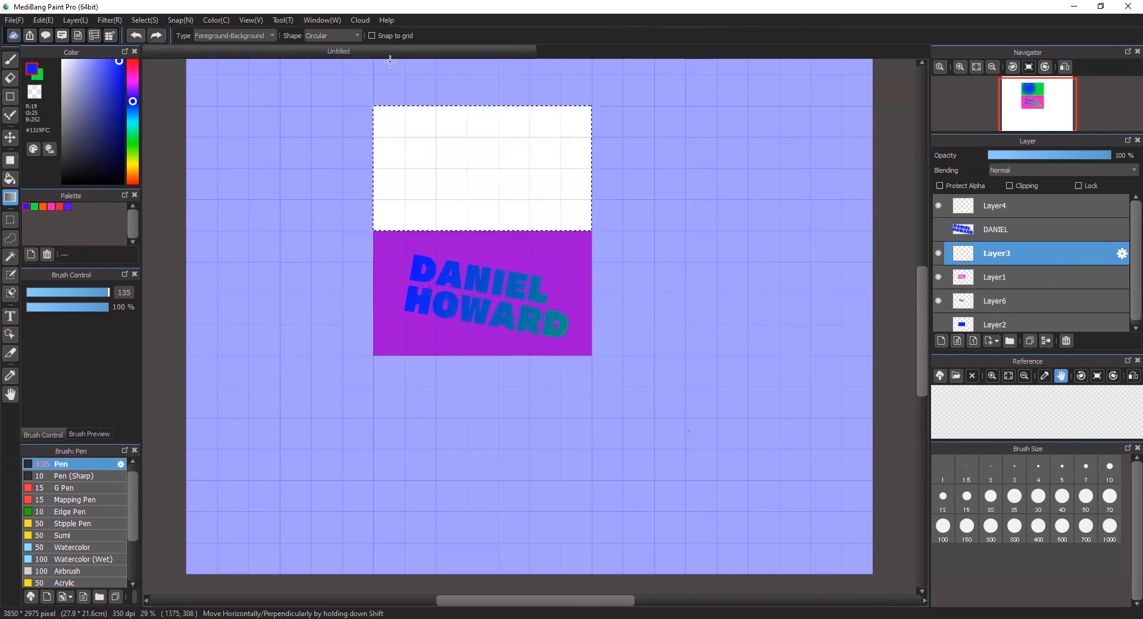
# - Try linear blue-to-green gradients at several angles, finishing with a circular blue-to-green fill
pyautogui.click(350, 35)
pyautogui.click(349, 45)
pyautogui.moveTo(434, 143); pyautogui.dragTo(519, 191)
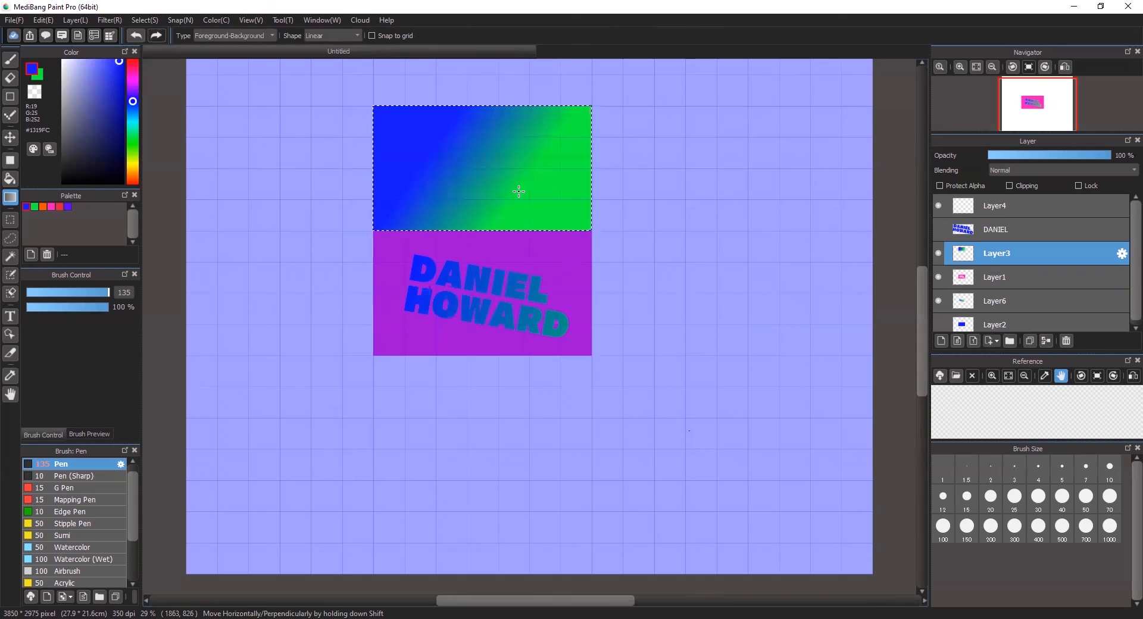
pyautogui.hotkey('ctrl', 'z')
pyautogui.moveTo(415, 146); pyautogui.dragTo(495, 181)
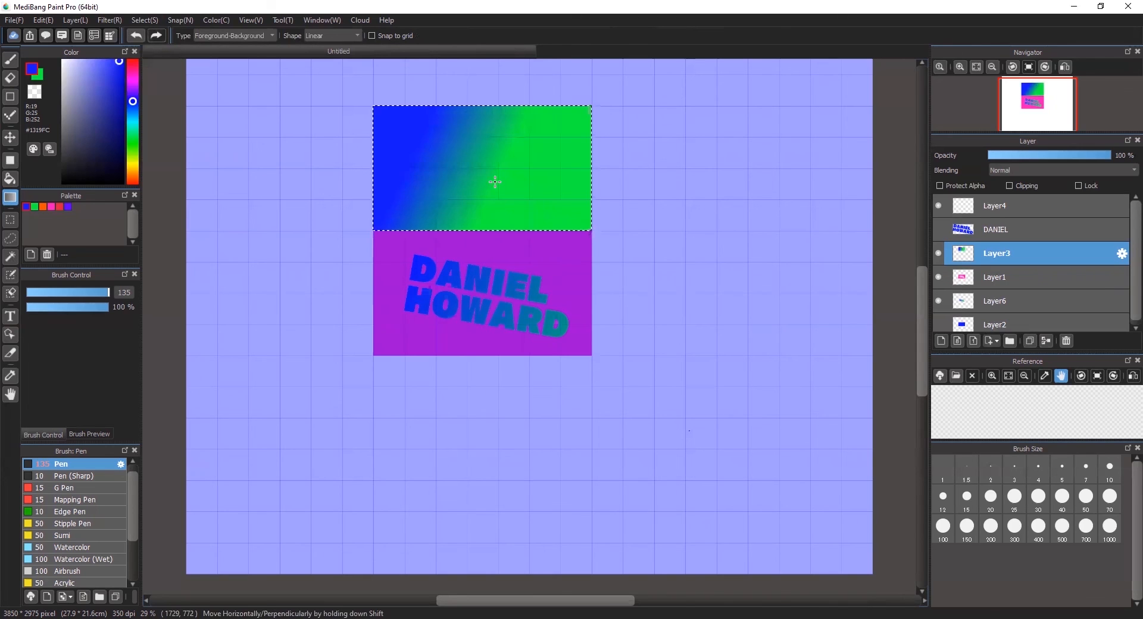
pyautogui.moveTo(438, 128); pyautogui.dragTo(529, 188)
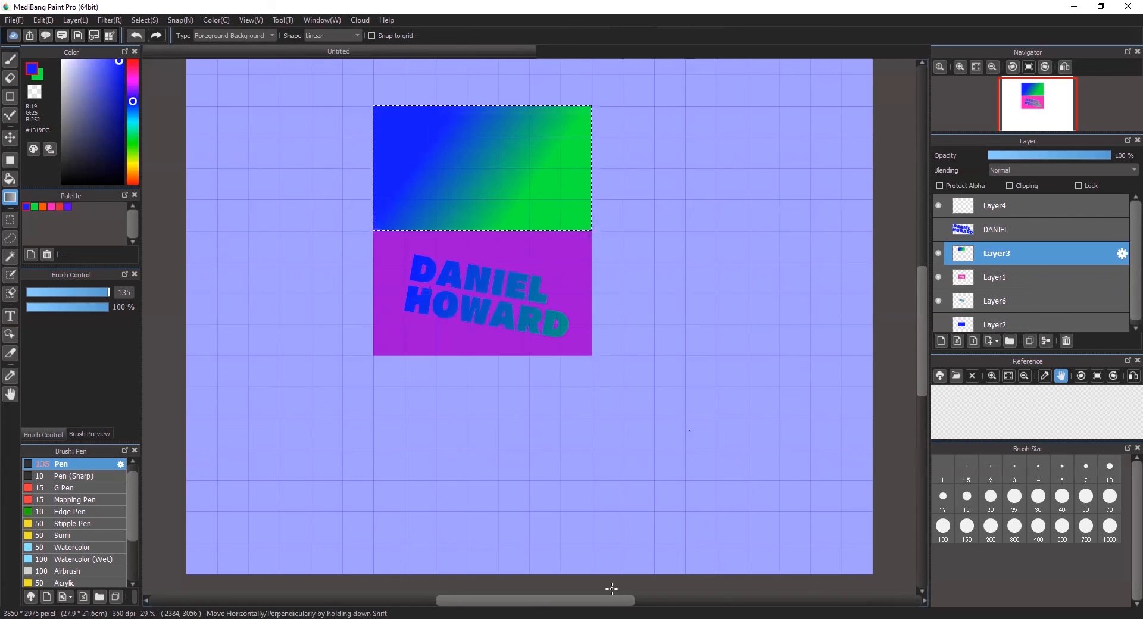
pyautogui.moveTo(417, 109); pyautogui.dragTo(396, 93)
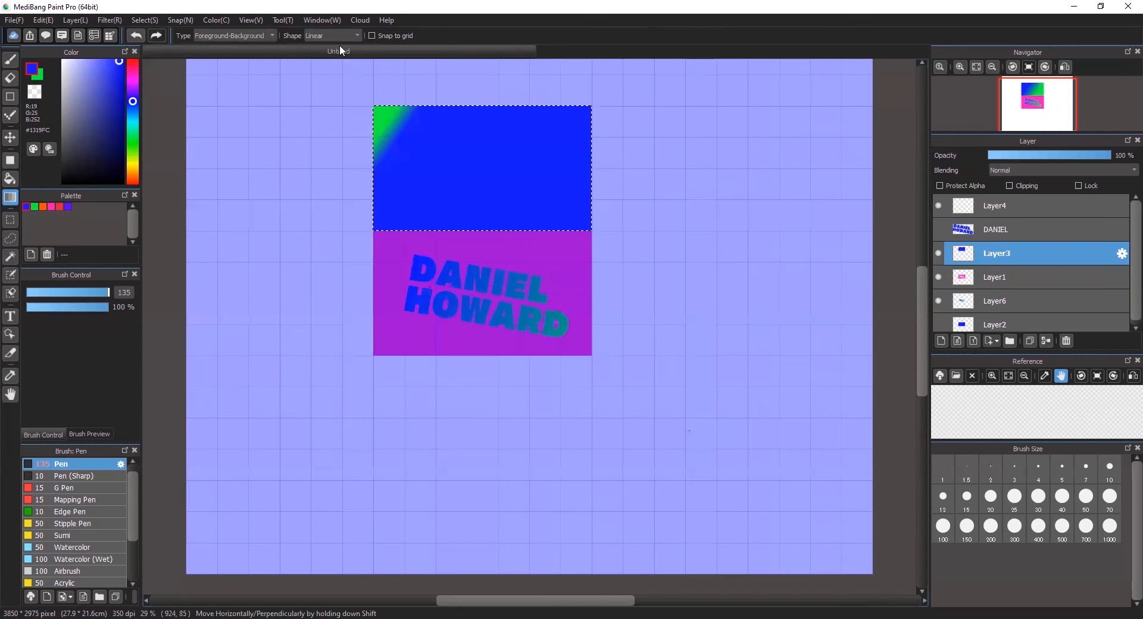
pyautogui.scroll(-1, 348, 34)
pyautogui.moveTo(470, 169); pyautogui.dragTo(555, 193)
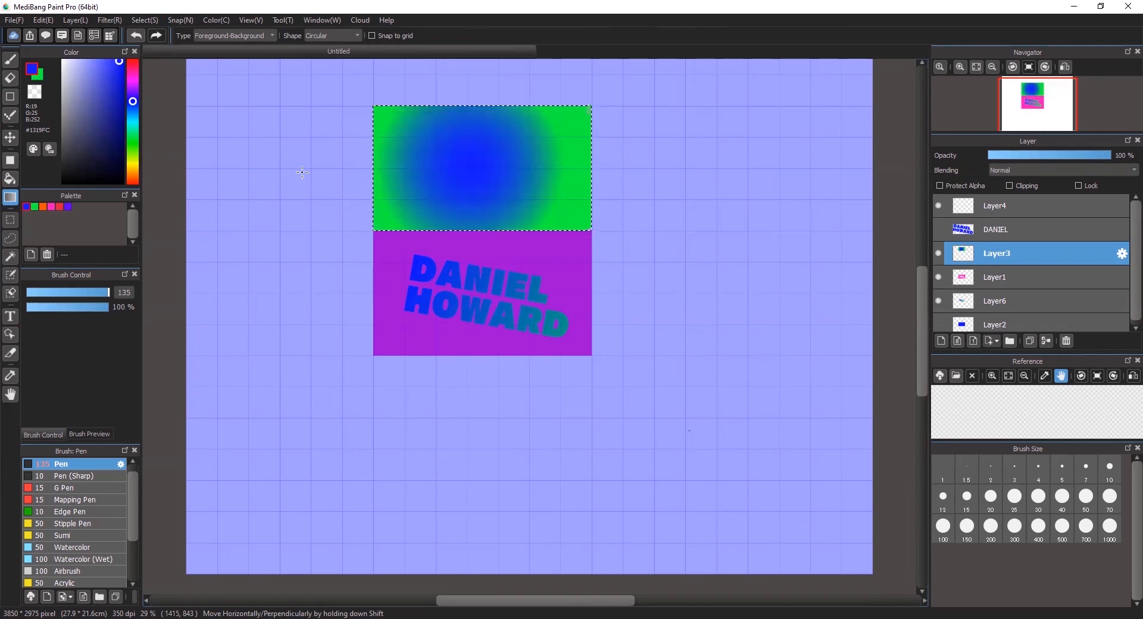
# - Redraw a larger circular blue-green gradient centred in the rectangle, then deselect
pyautogui.click(10, 138)
pyautogui.moveTo(452, 163); pyautogui.dragTo(514, 162)
pyautogui.hotkey('ctrl', 'z')
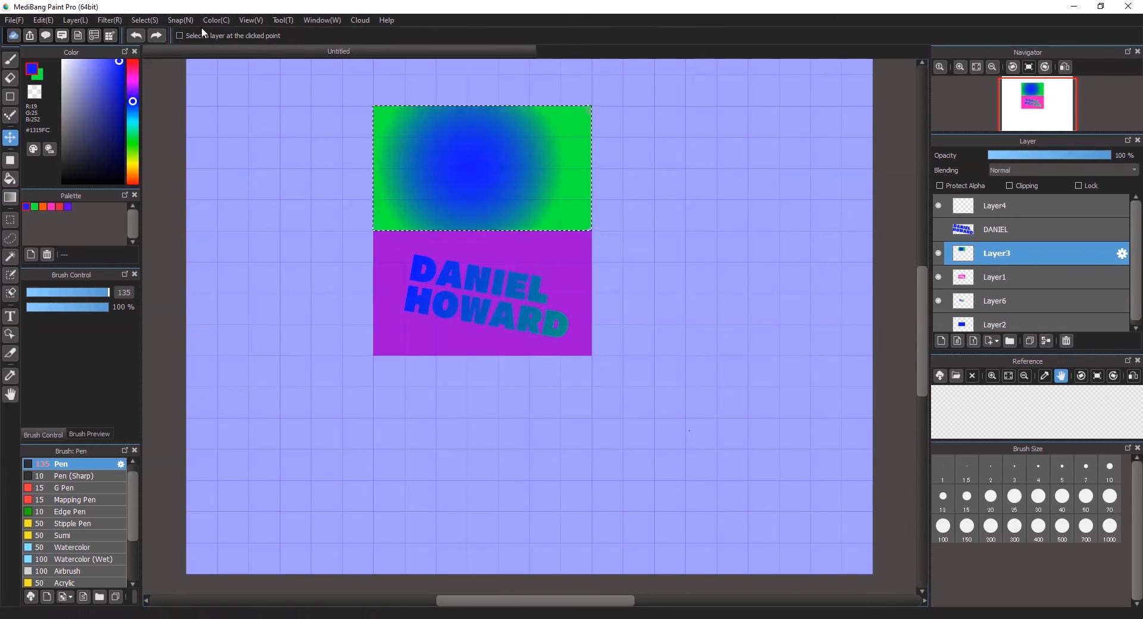
pyautogui.click(9, 197)
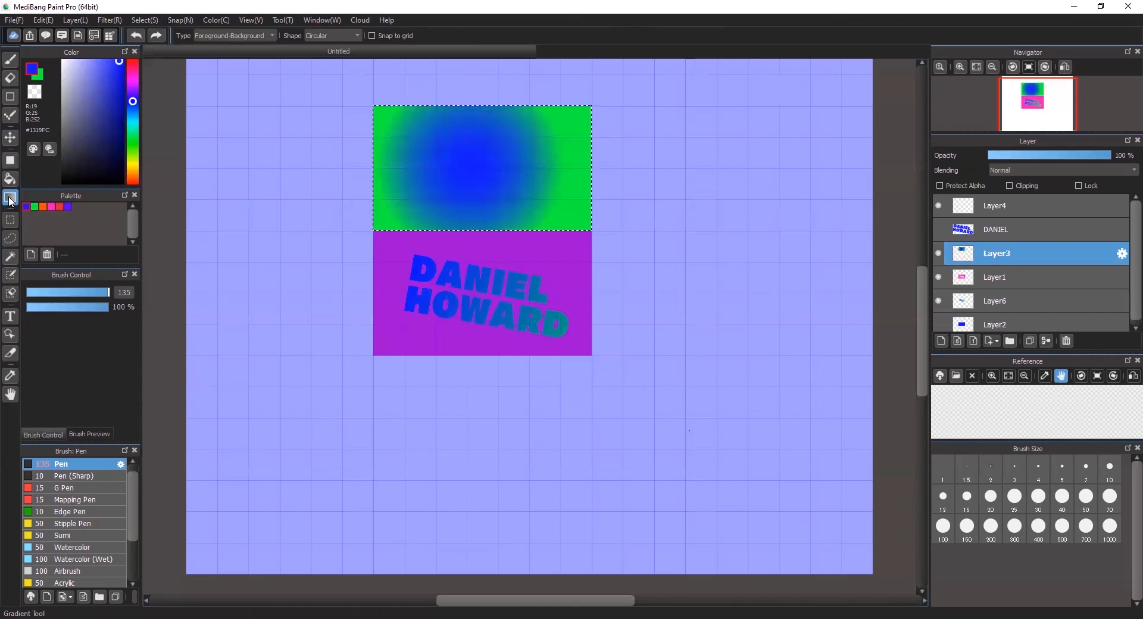
pyautogui.moveTo(477, 166); pyautogui.dragTo(543, 192)
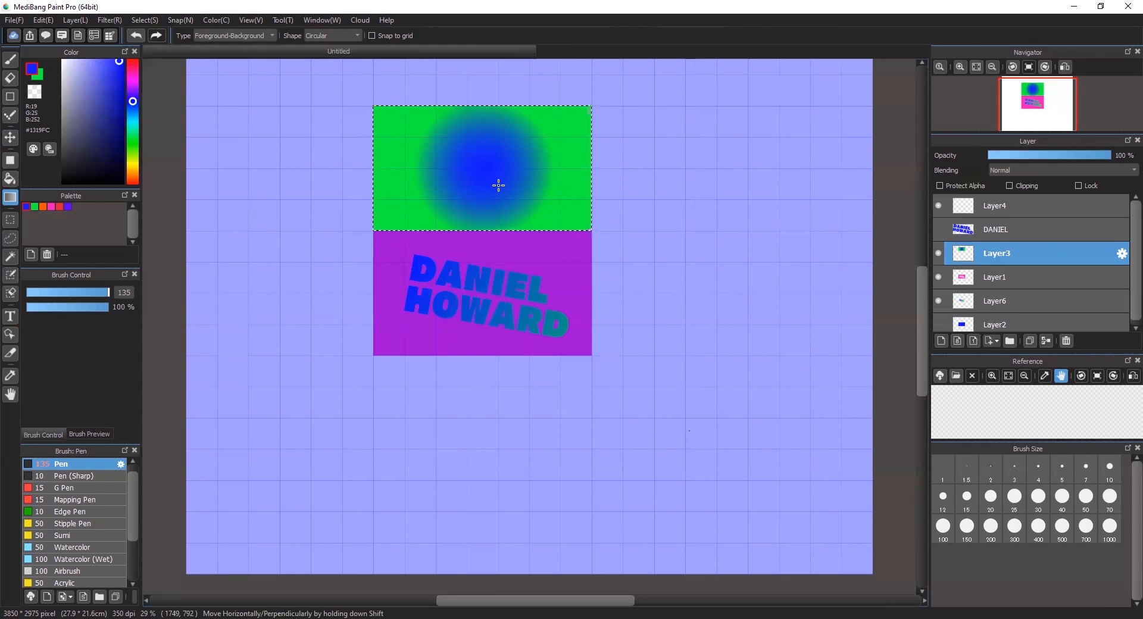
pyautogui.hotkey('ctrl', 'd')
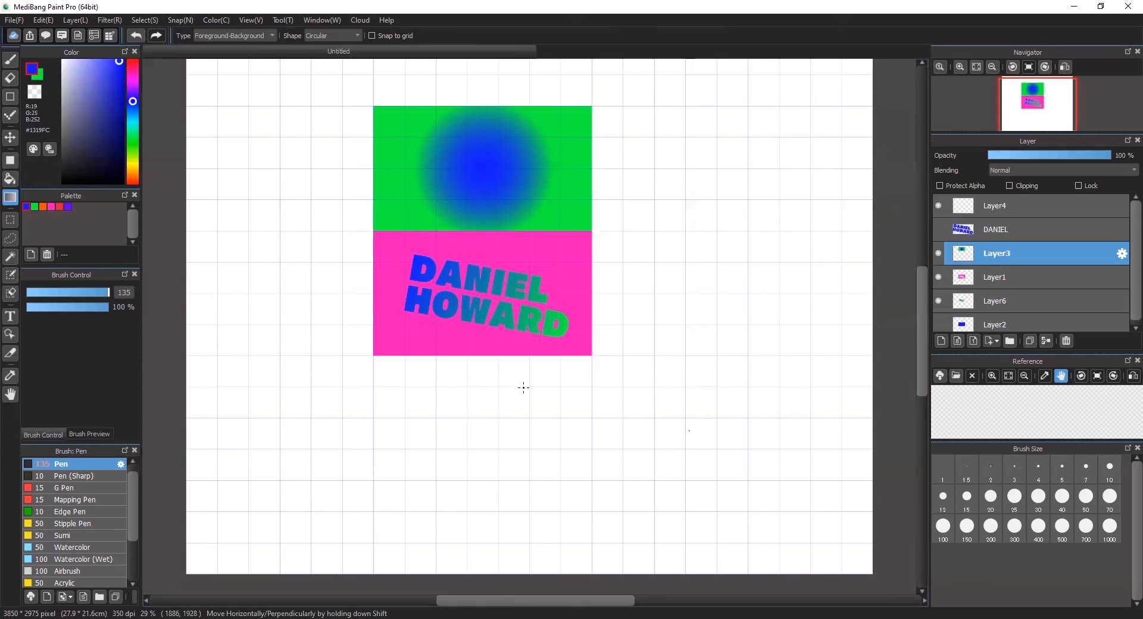
# - Raise Layer1 above Layer3 and move the pink card over the gradient panel
pyautogui.click(1016, 280)
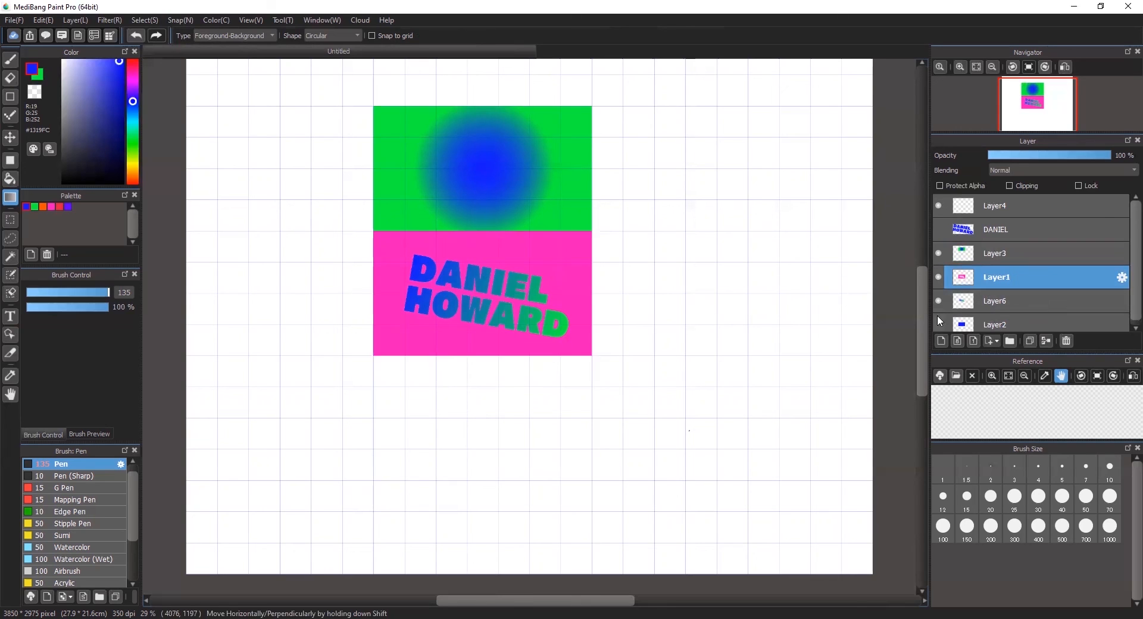
pyautogui.click(10, 137)
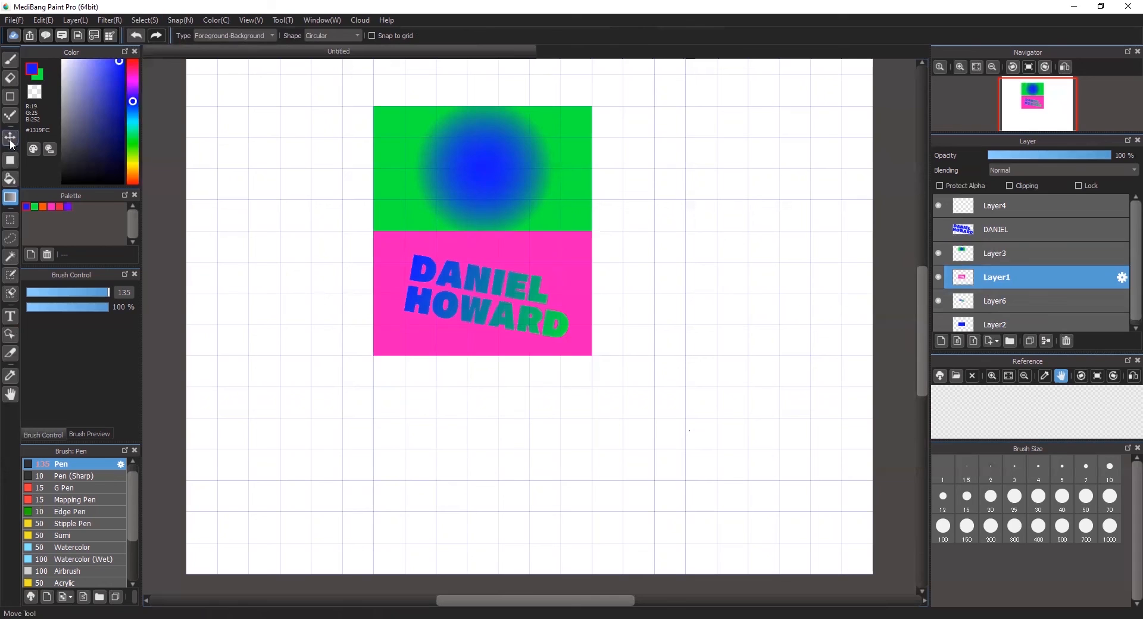
pyautogui.moveTo(585, 306); pyautogui.dragTo(792, 244)
pyautogui.moveTo(1031, 281); pyautogui.dragTo(1042, 233)
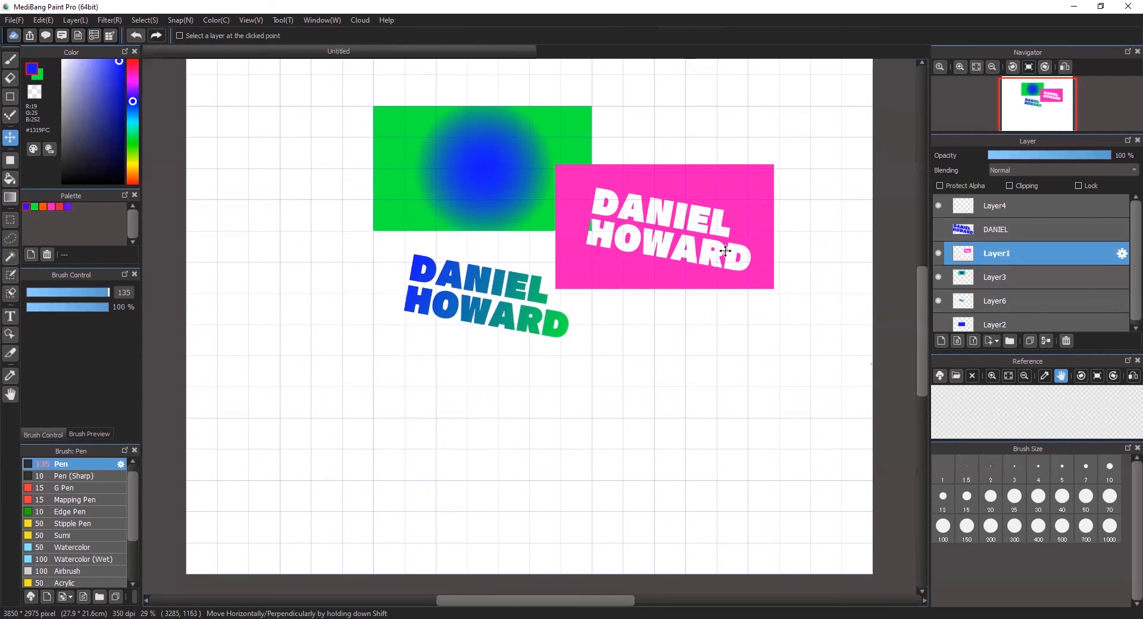
pyautogui.moveTo(756, 224); pyautogui.dragTo(587, 167)
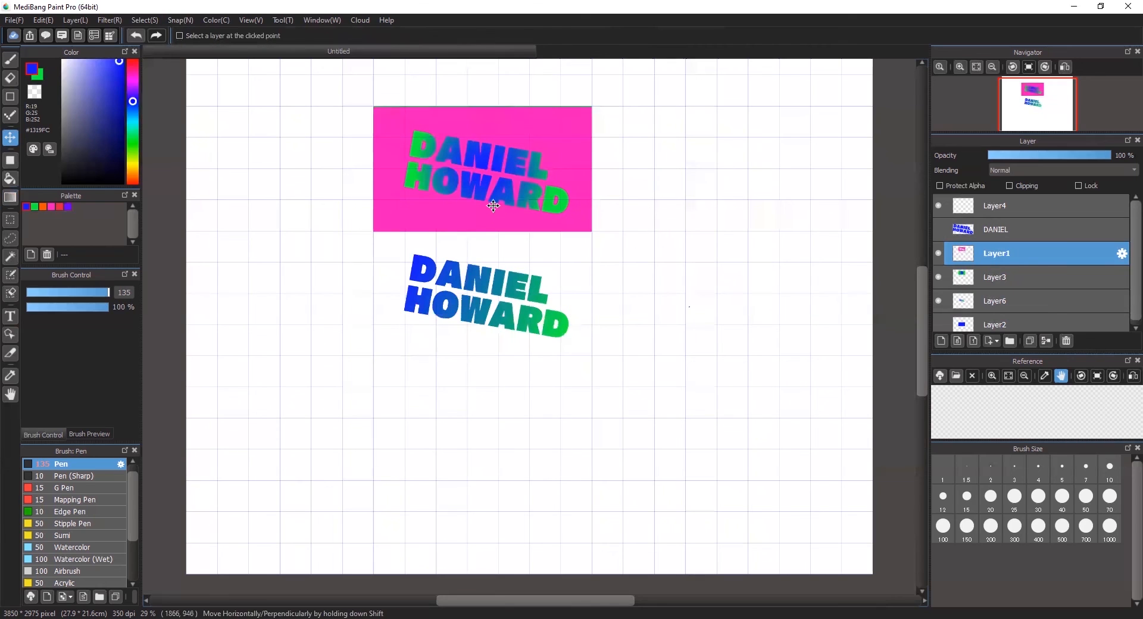